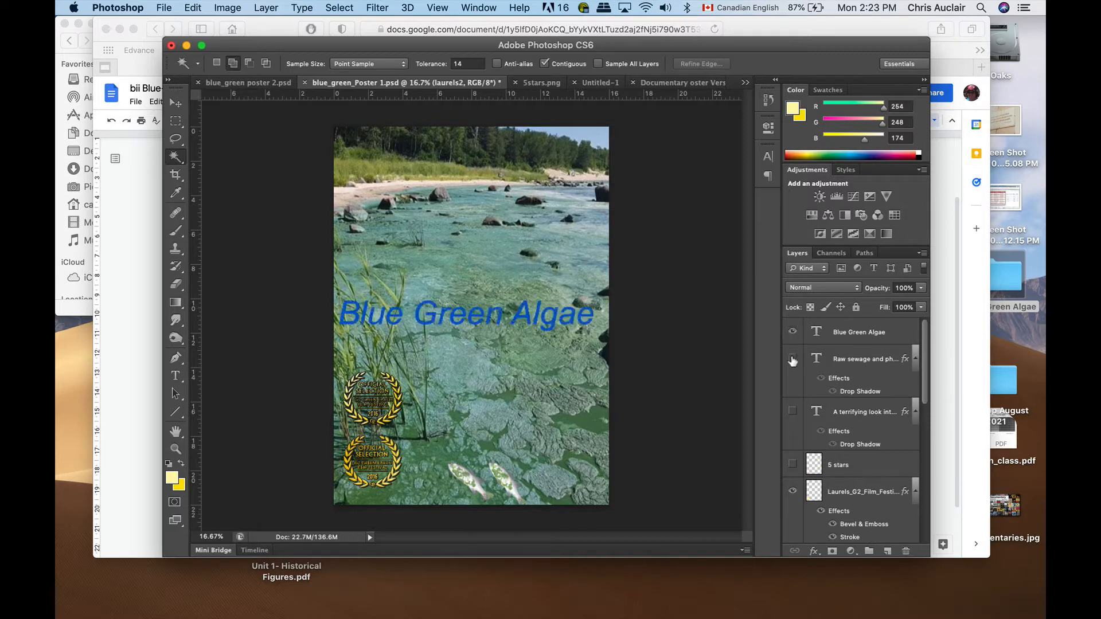
left_click(791, 332)
Hide the blue title, show both yellow quotes and the green bevelled title, and check the Laurels_G2 laurel
left_click(792, 359)
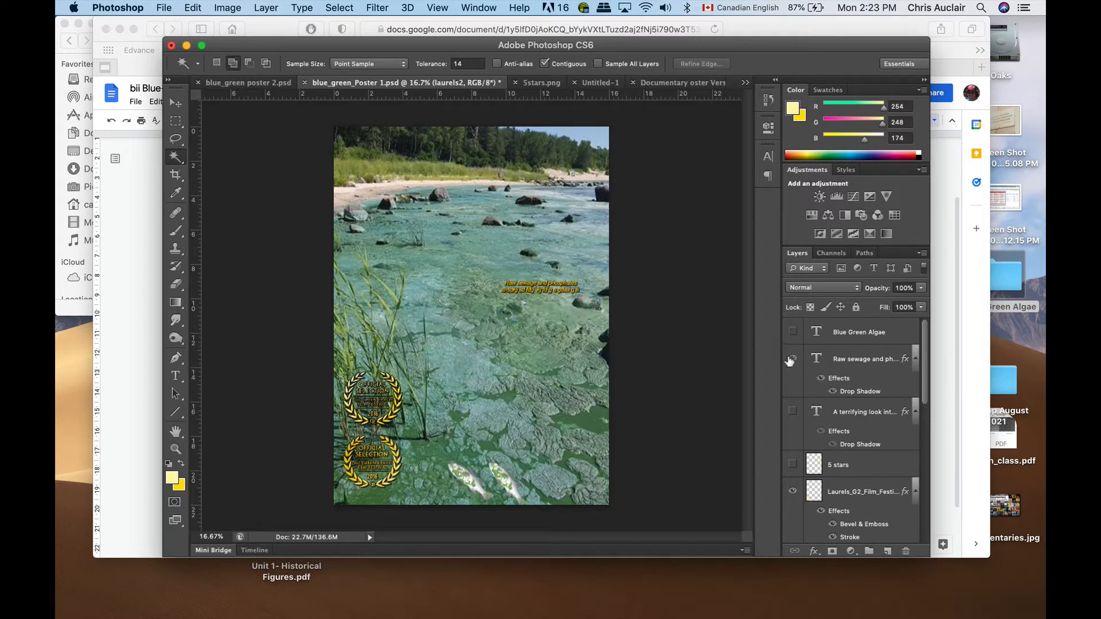
left_click(792, 411)
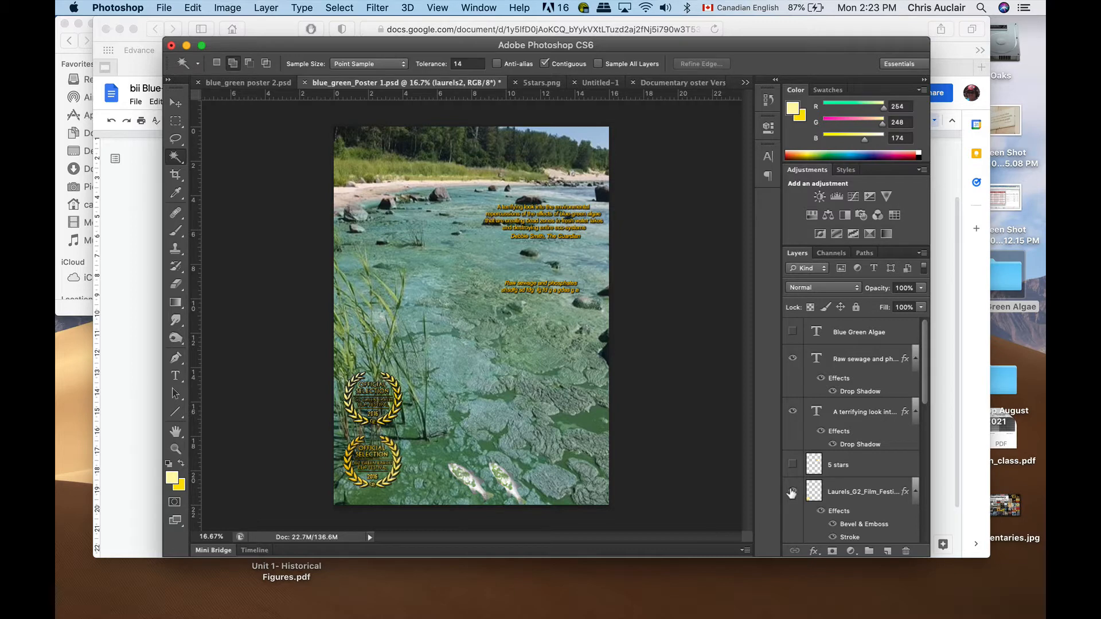
scroll(791, 493, "down", 5)
scroll(791, 493, "up", 2)
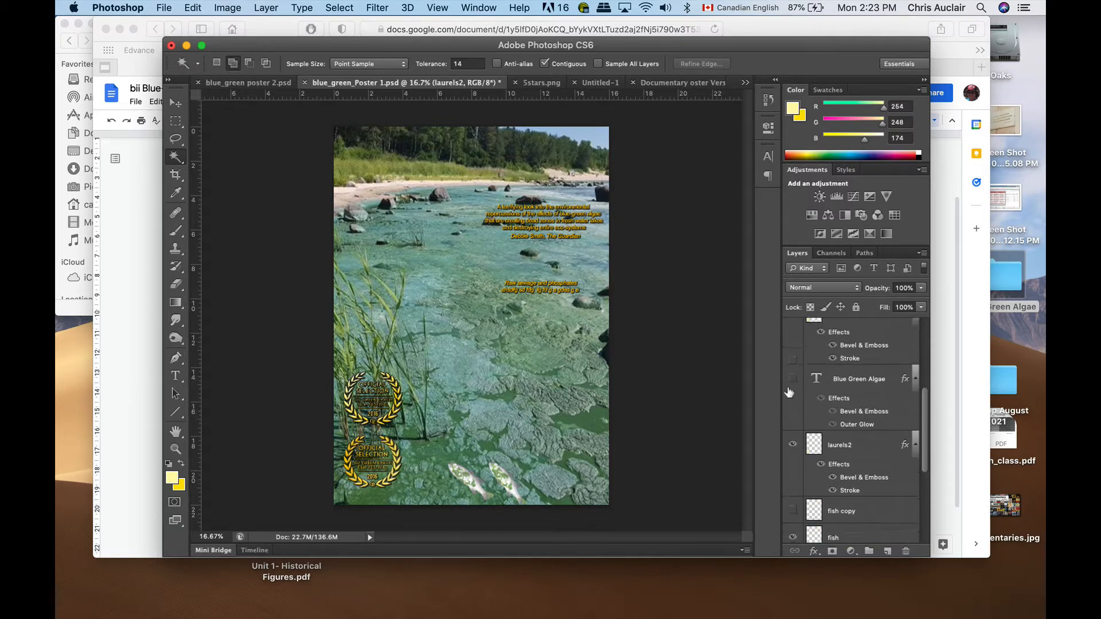
left_click(793, 376)
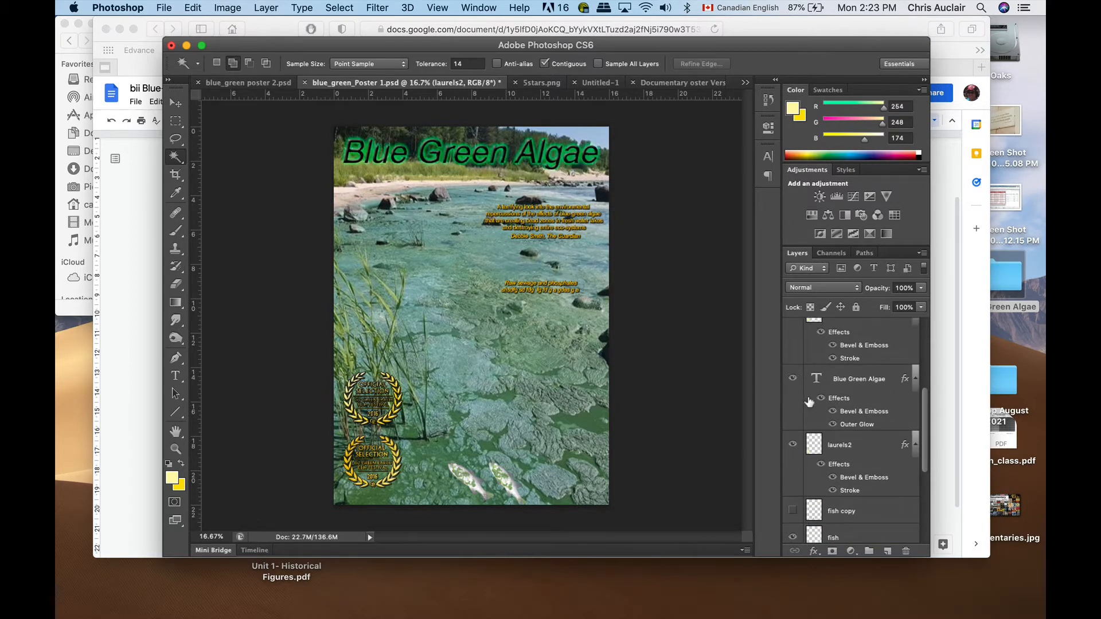
scroll(808, 404, "up", 5)
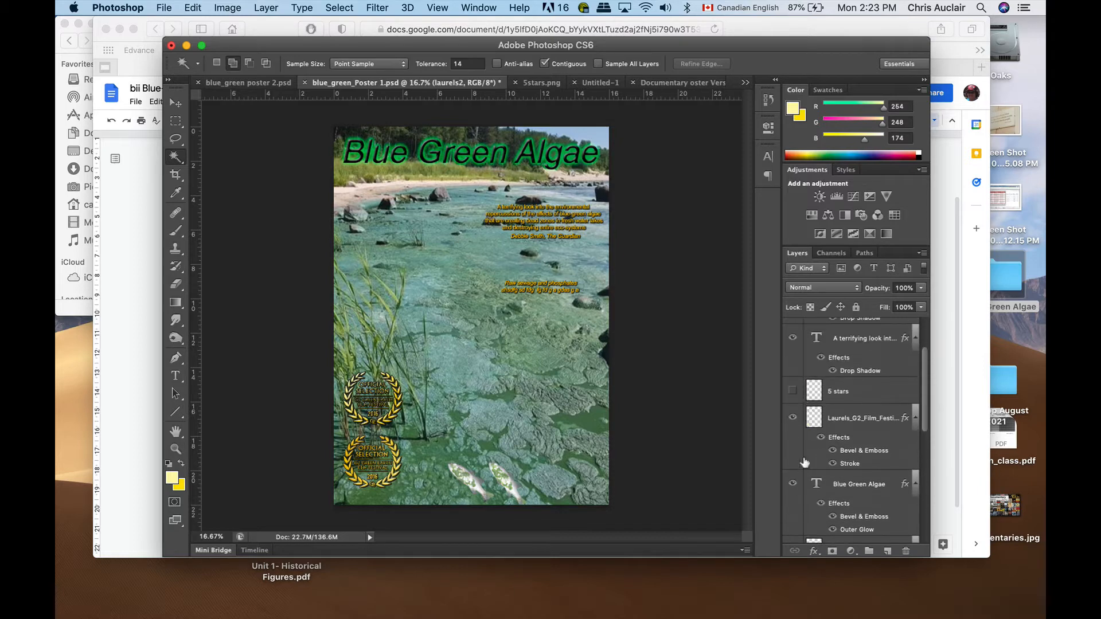
left_click(793, 418)
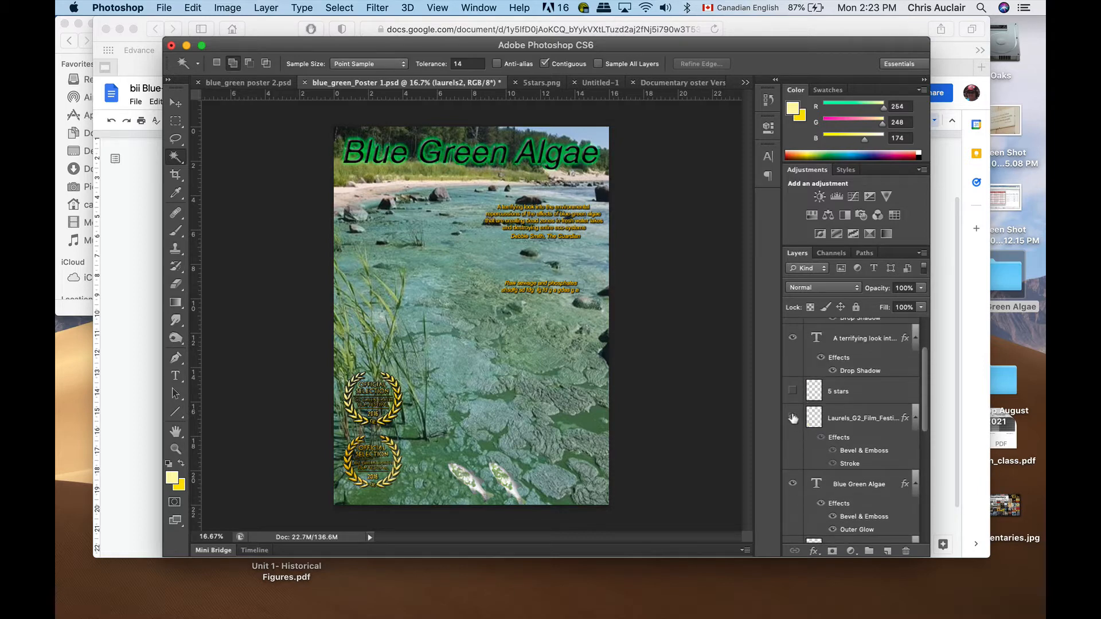
left_click(793, 418)
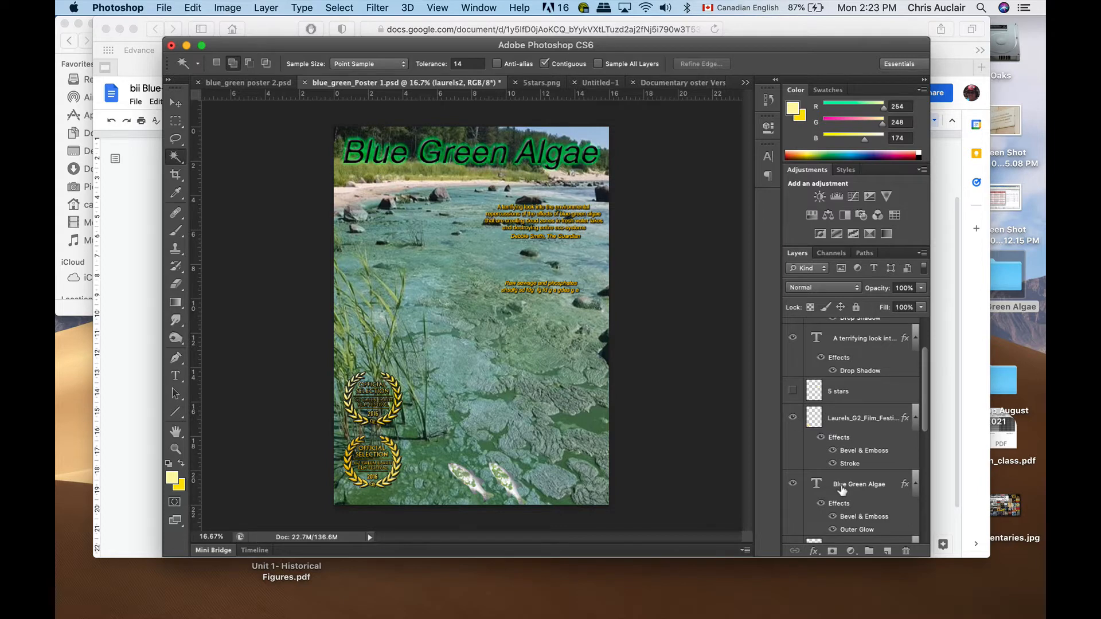
Move the green title above the stars and laurels and create a new layer group named 'text'
left_click_drag(841, 488, 832, 384)
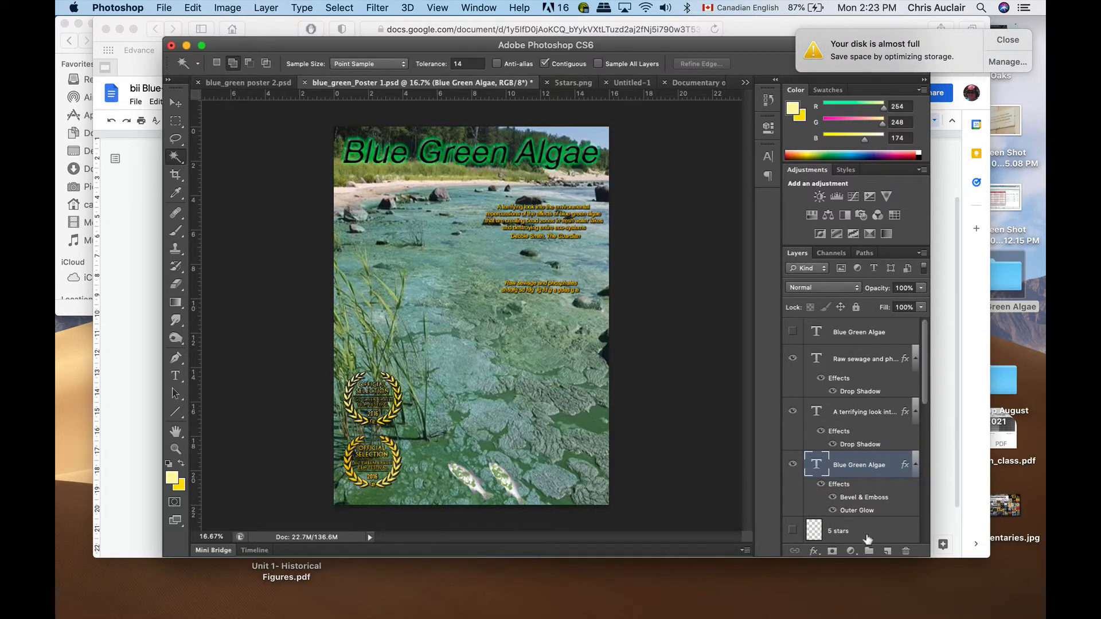
left_click(982, 44)
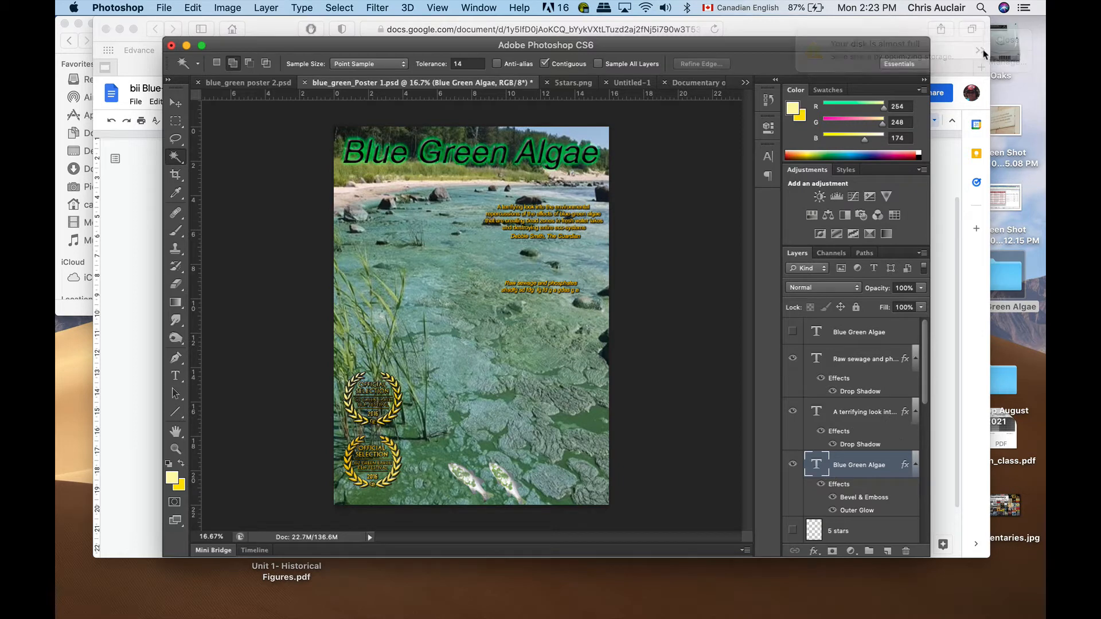
left_click(869, 552)
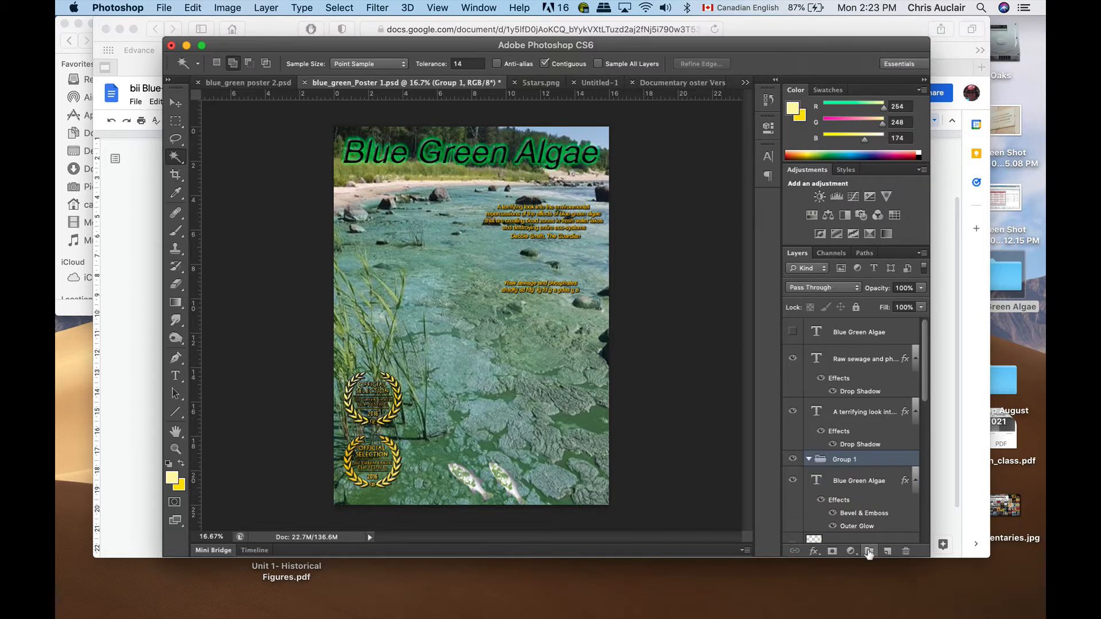
double_click(842, 460)
type("text")
key("Return")
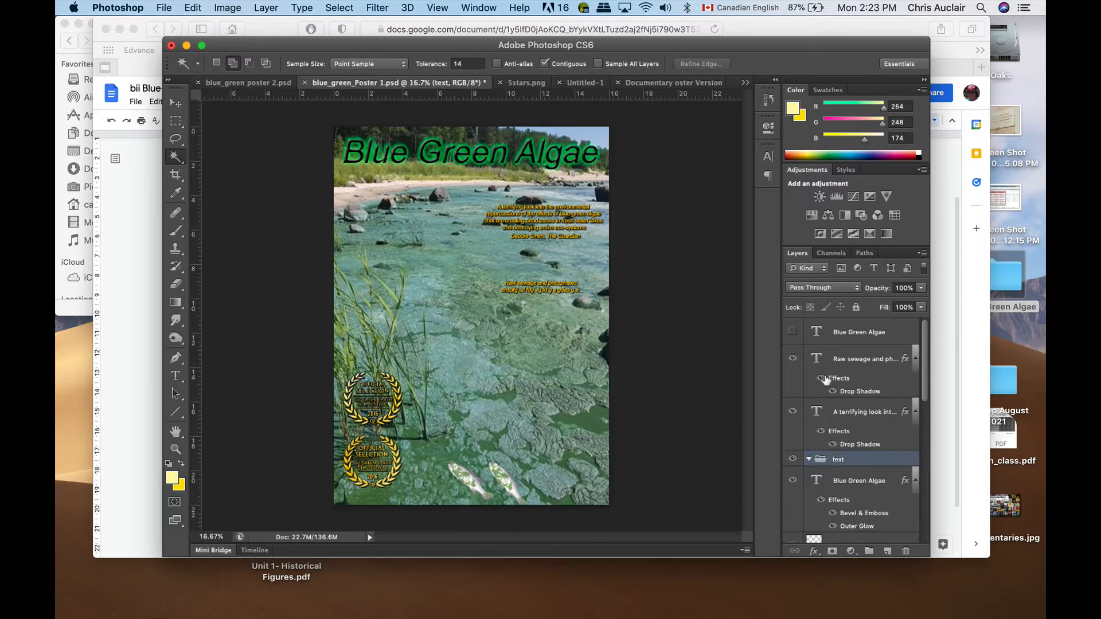
Move the green title, both quotes and the blue title into the text group and collapse it
left_click(831, 484)
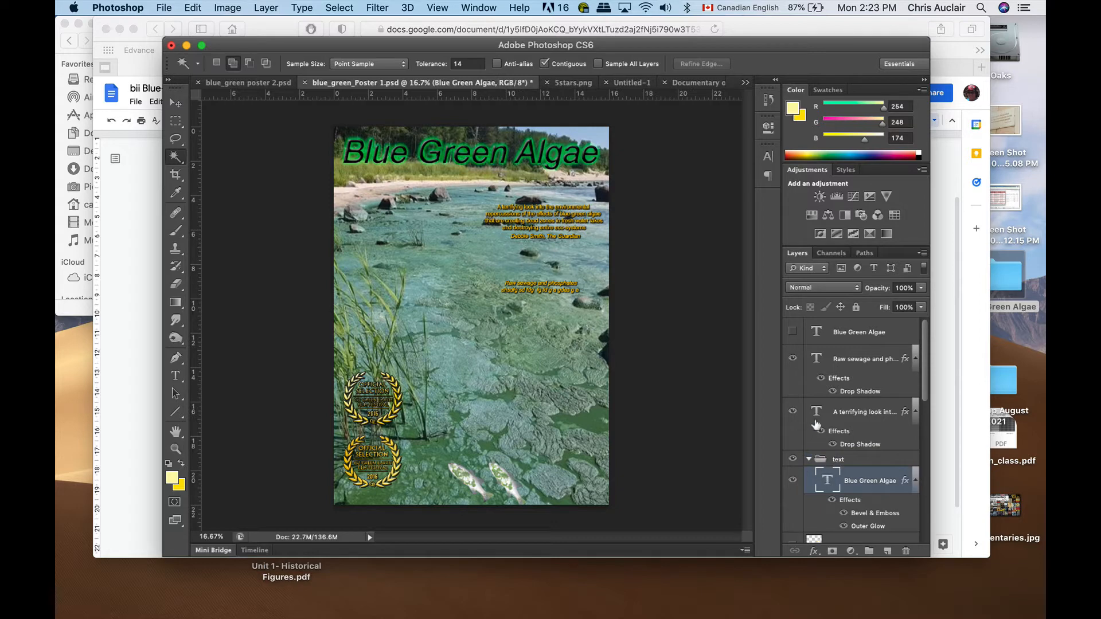
left_click_drag(824, 413, 829, 456)
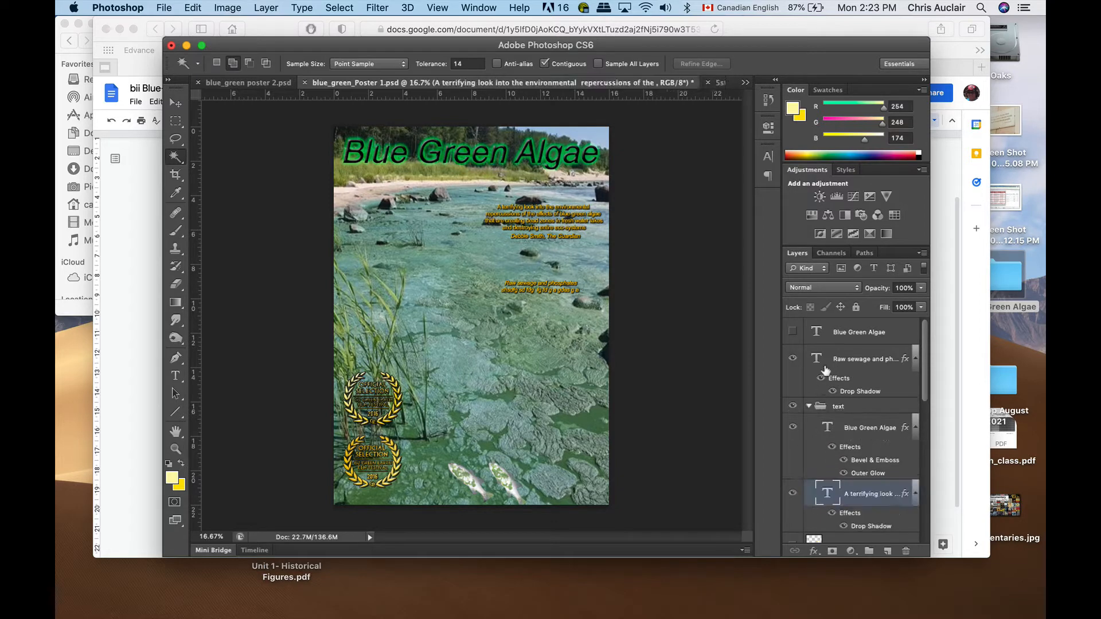
left_click_drag(826, 364, 829, 444)
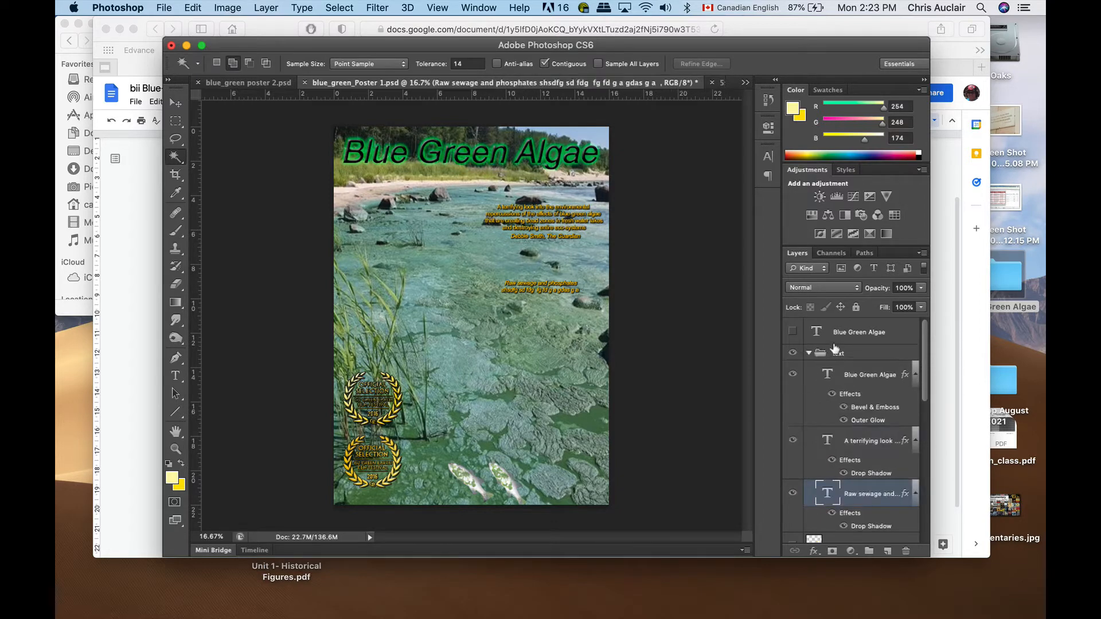
left_click_drag(831, 335, 827, 356)
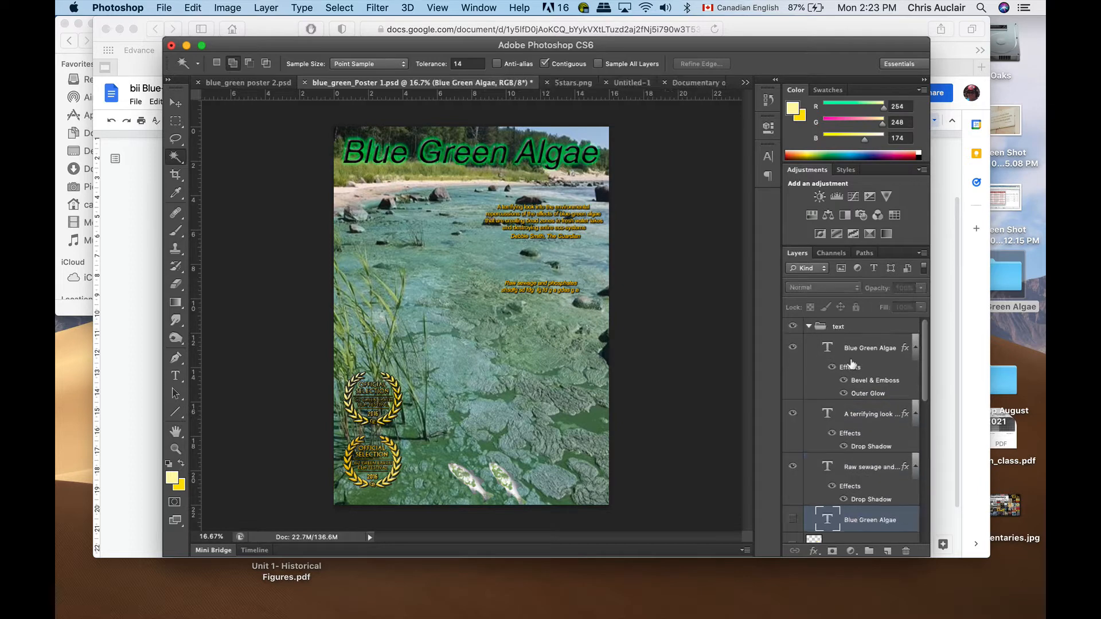
left_click(809, 327)
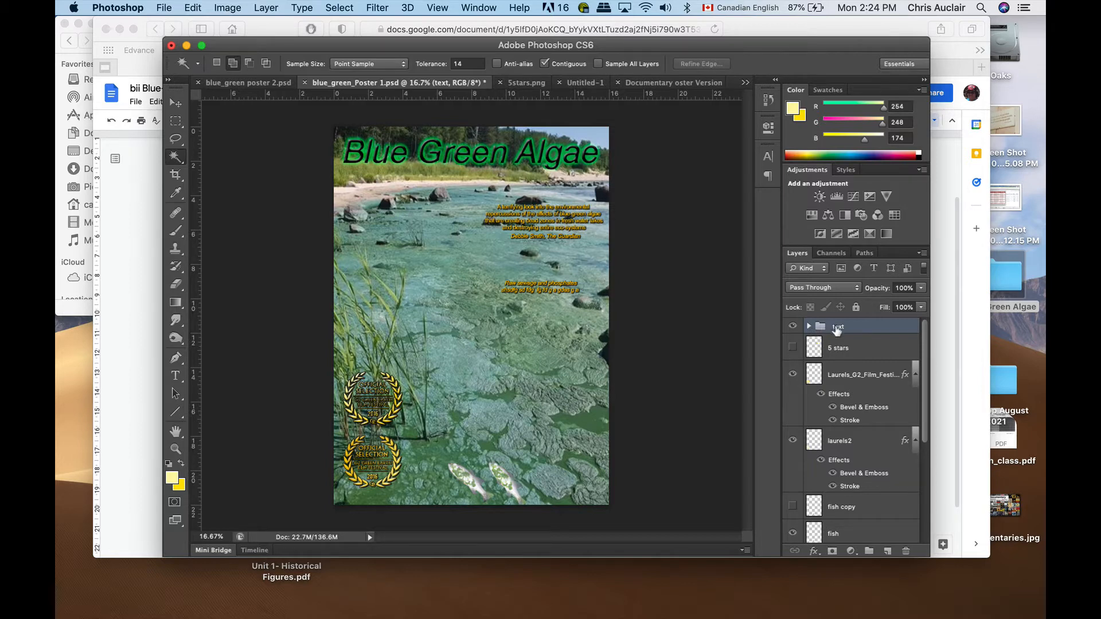
Toggle the text group's visibility, then expand it and select the green title layer
left_click(792, 327)
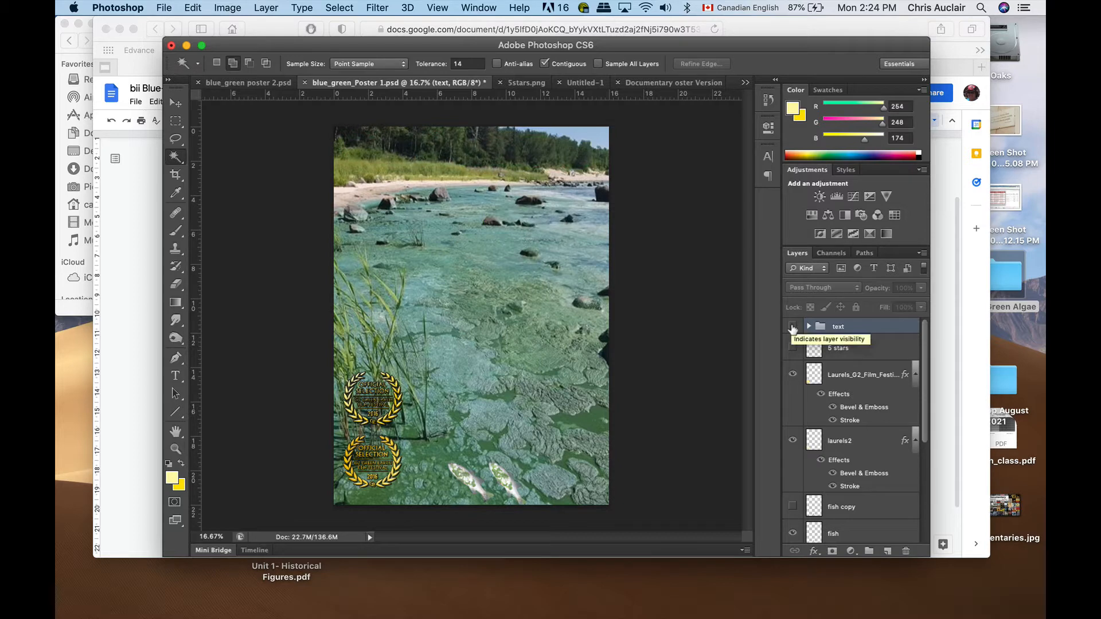
left_click(792, 327)
left_click(792, 327)
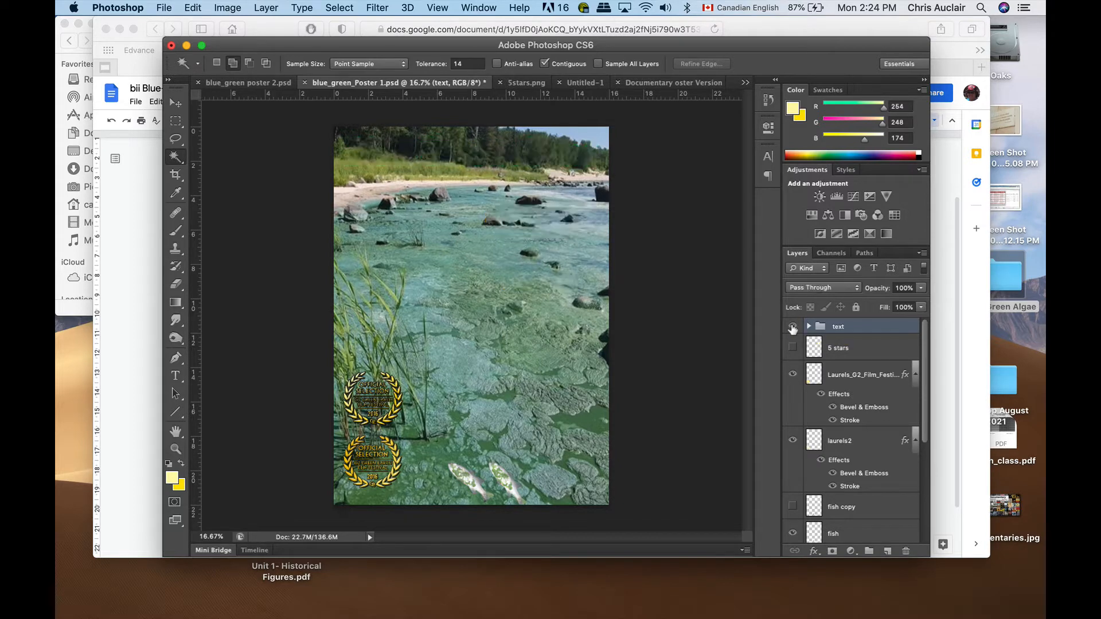
left_click(792, 327)
left_click(809, 326)
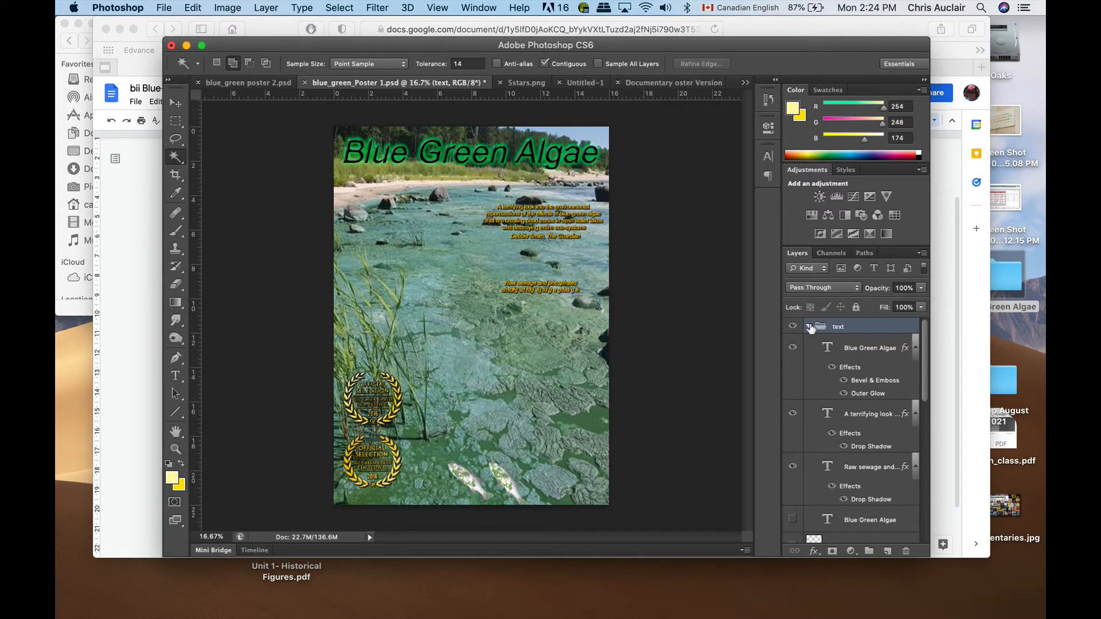
left_click(828, 351)
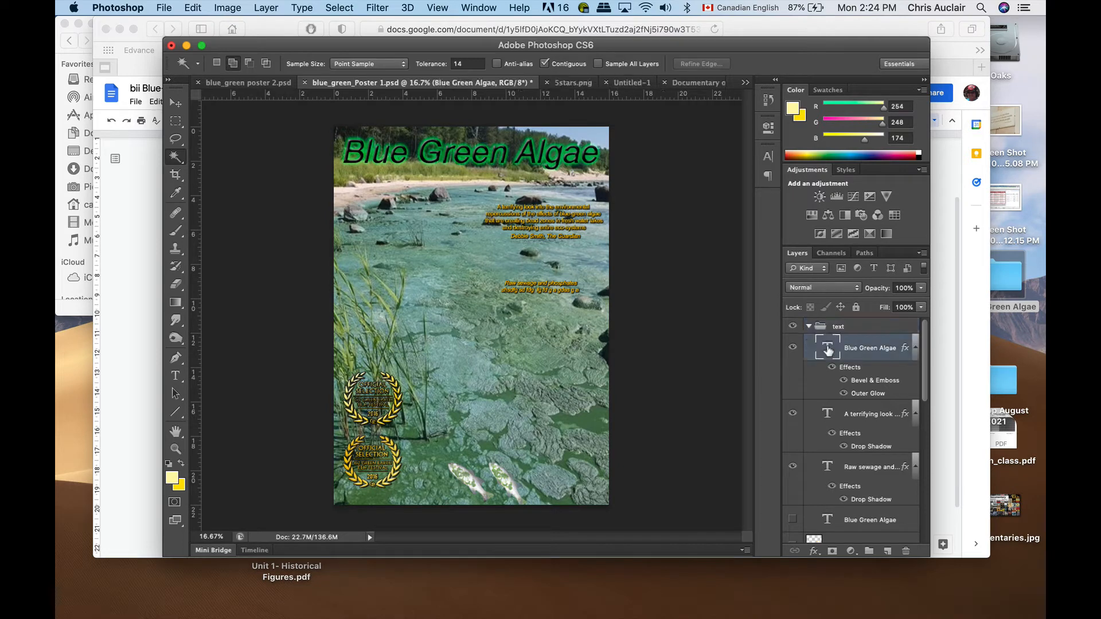
Inspect the green title's wording with the Type tool, then delete the title layer
double_click(824, 351)
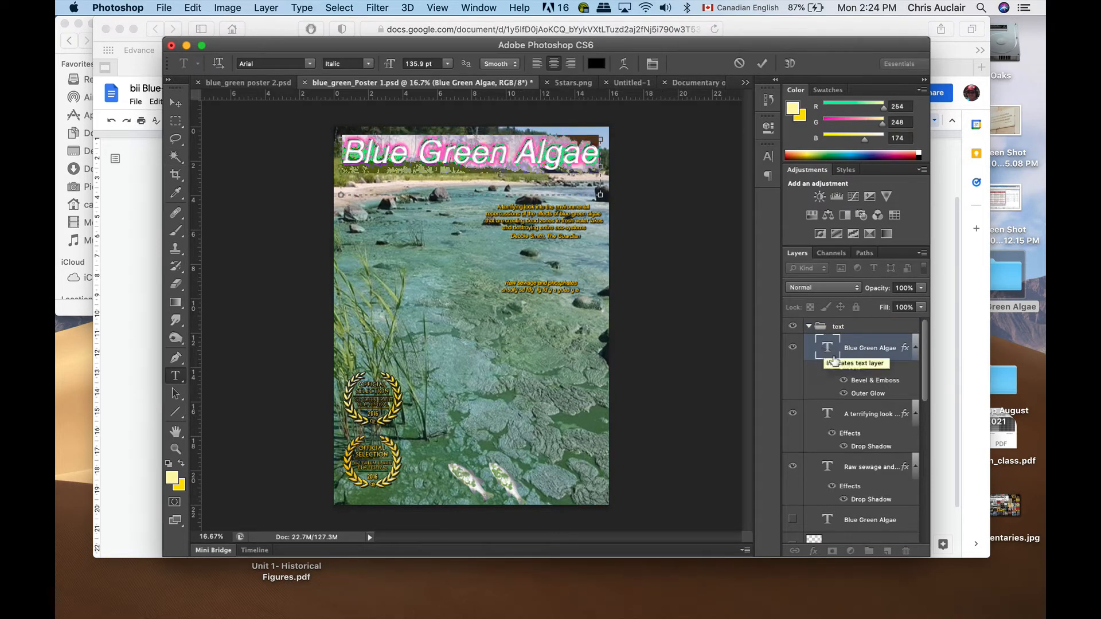
left_click(824, 347)
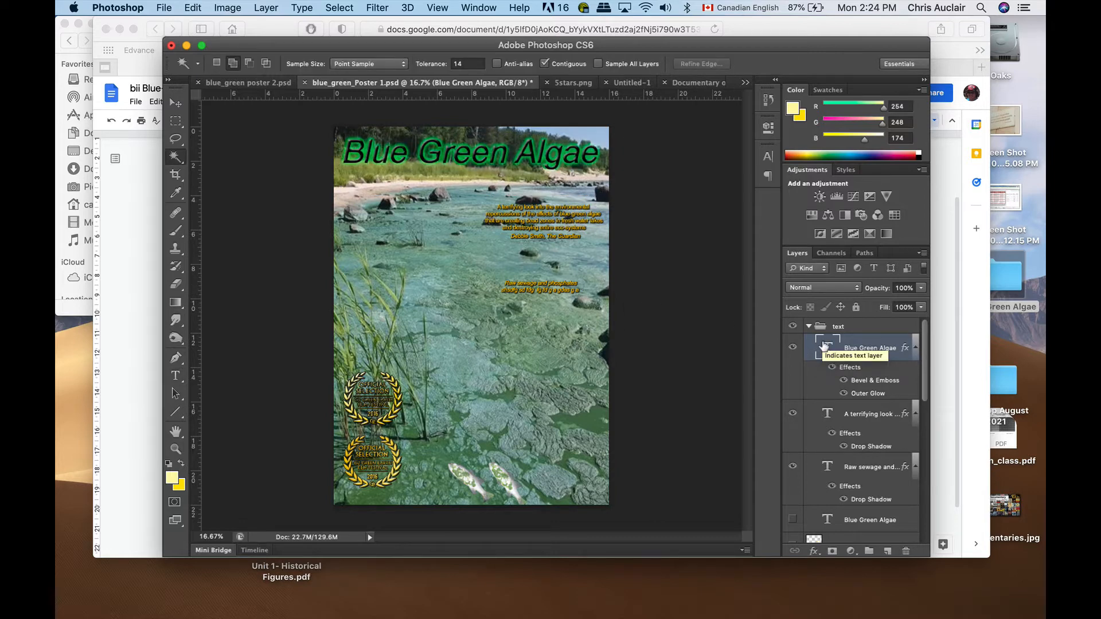
double_click(823, 347)
left_click(566, 156)
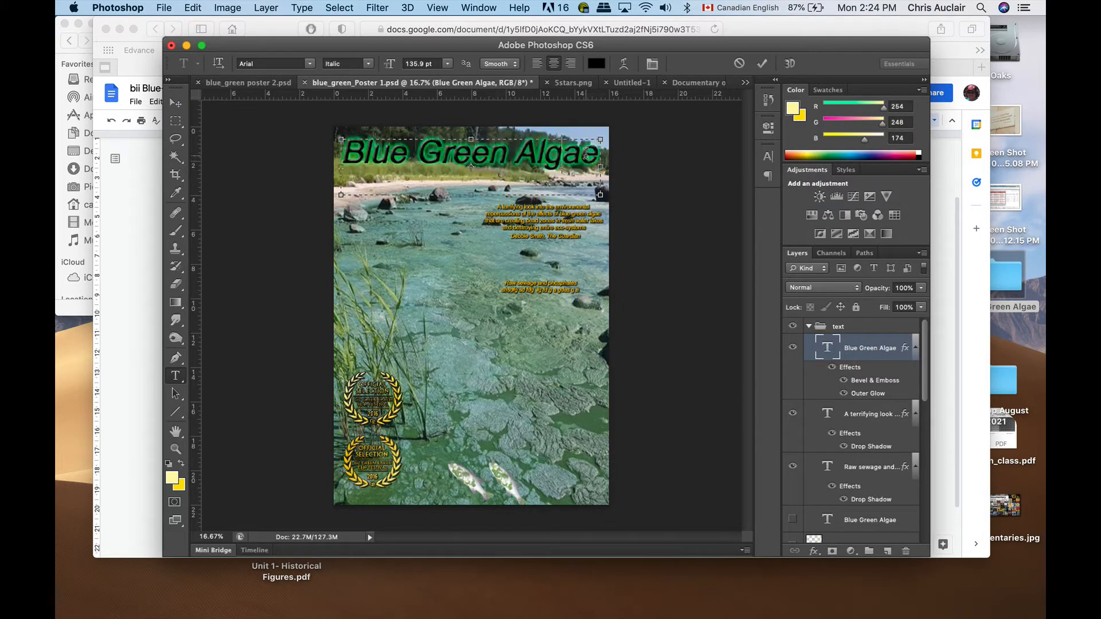
left_click_drag(586, 154, 288, 149)
key("super+c")
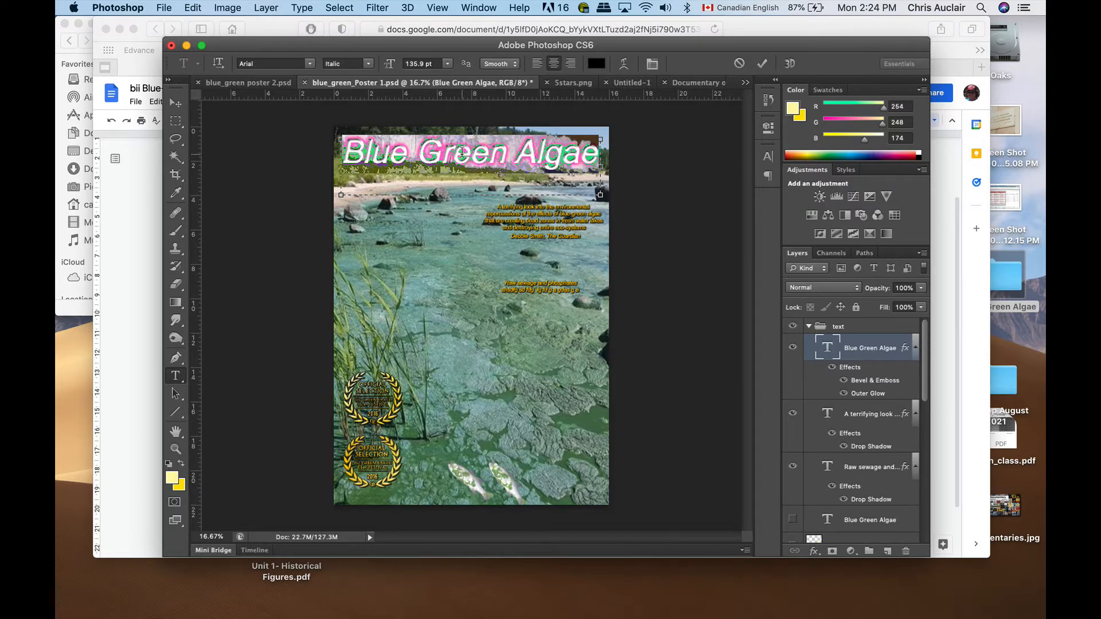
left_click(826, 349)
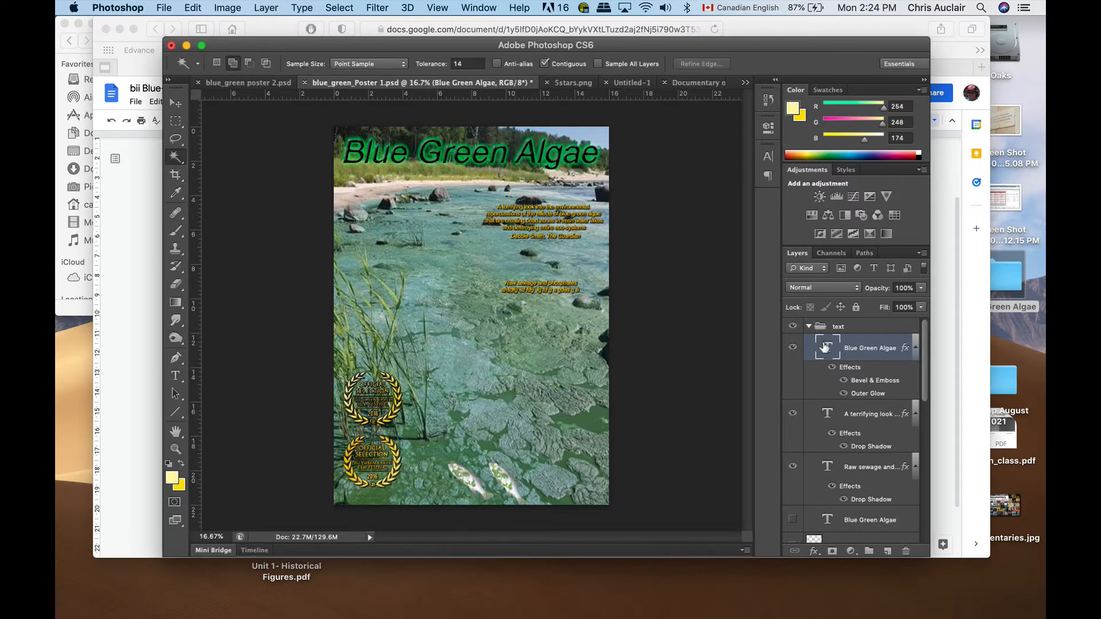
key("BackSpace")
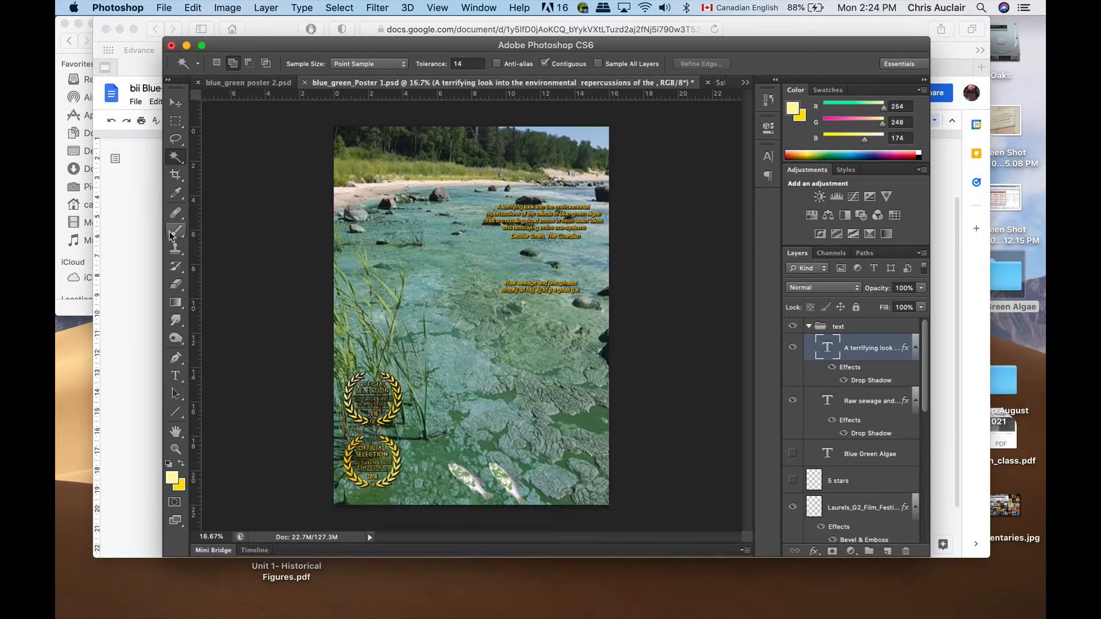
Create a new text layer near the top of the poster and paste in 'Blue Green Algae'
left_click(175, 377)
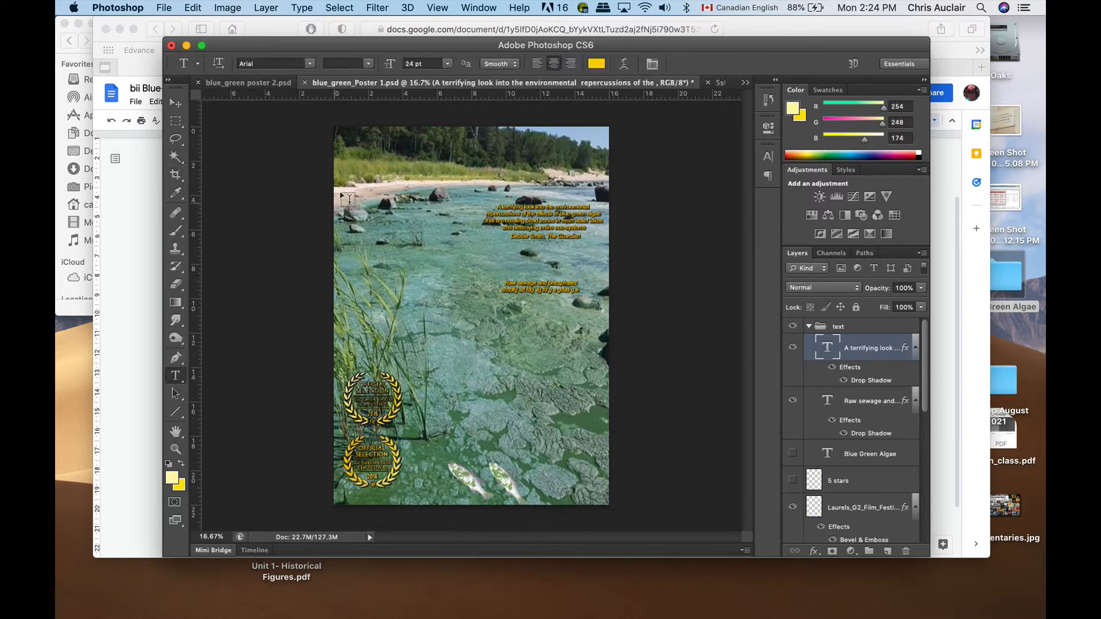
left_click(366, 171)
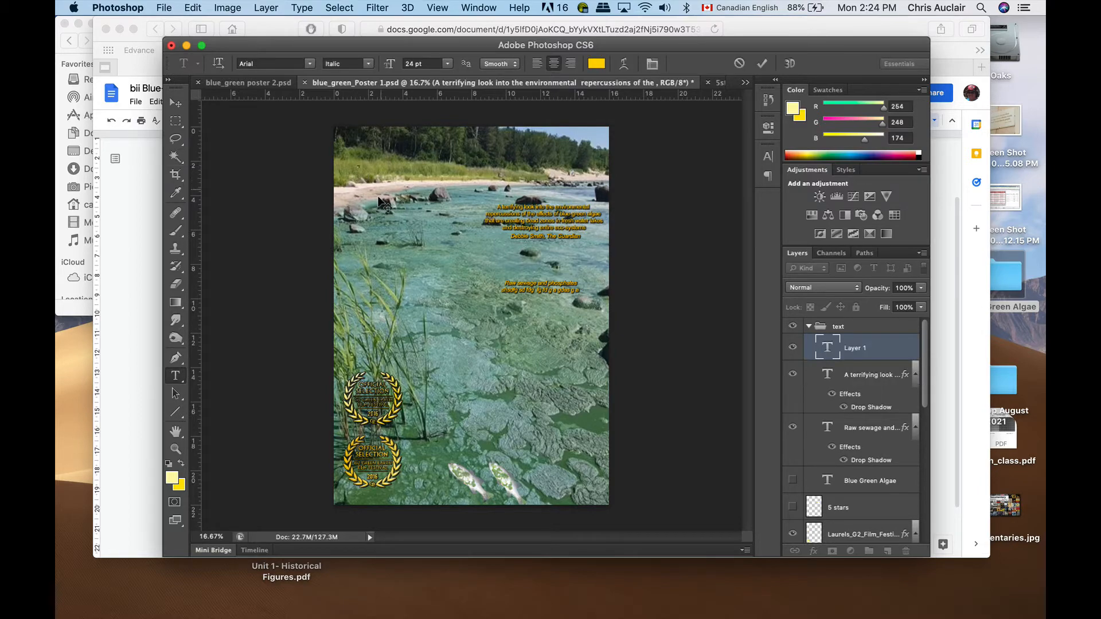
key("super+equal")
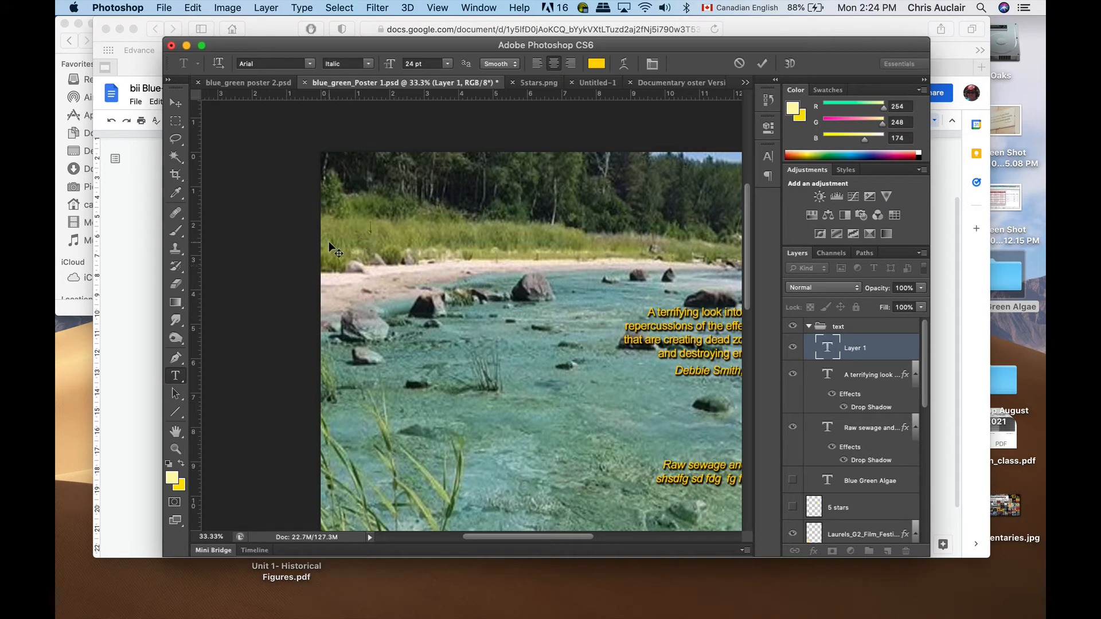
key("super+v")
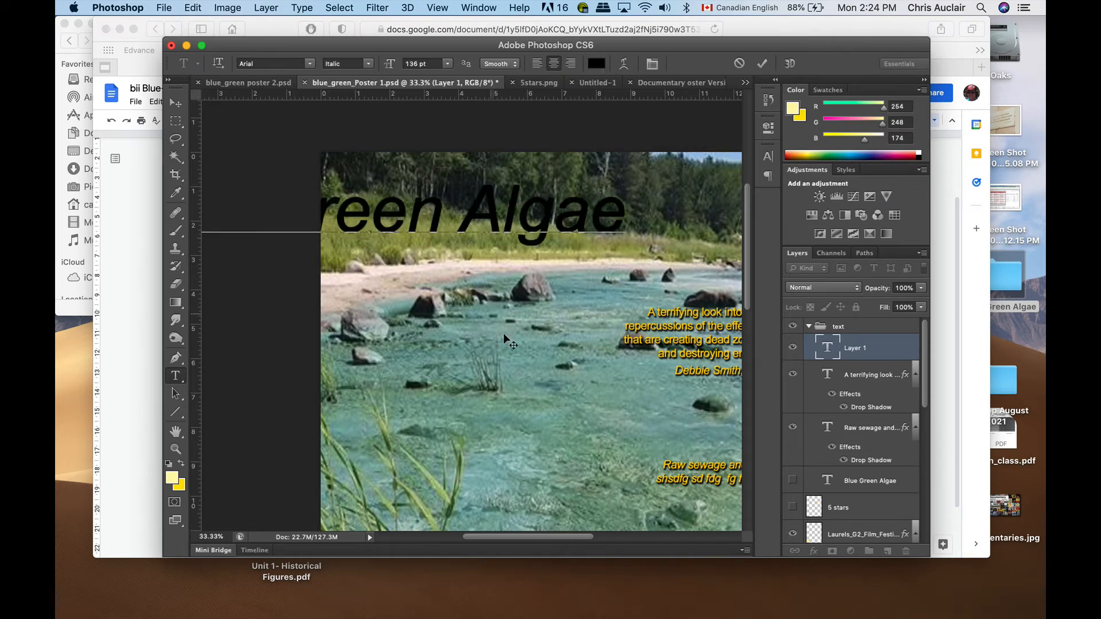
scroll(446, 352, "right", 5)
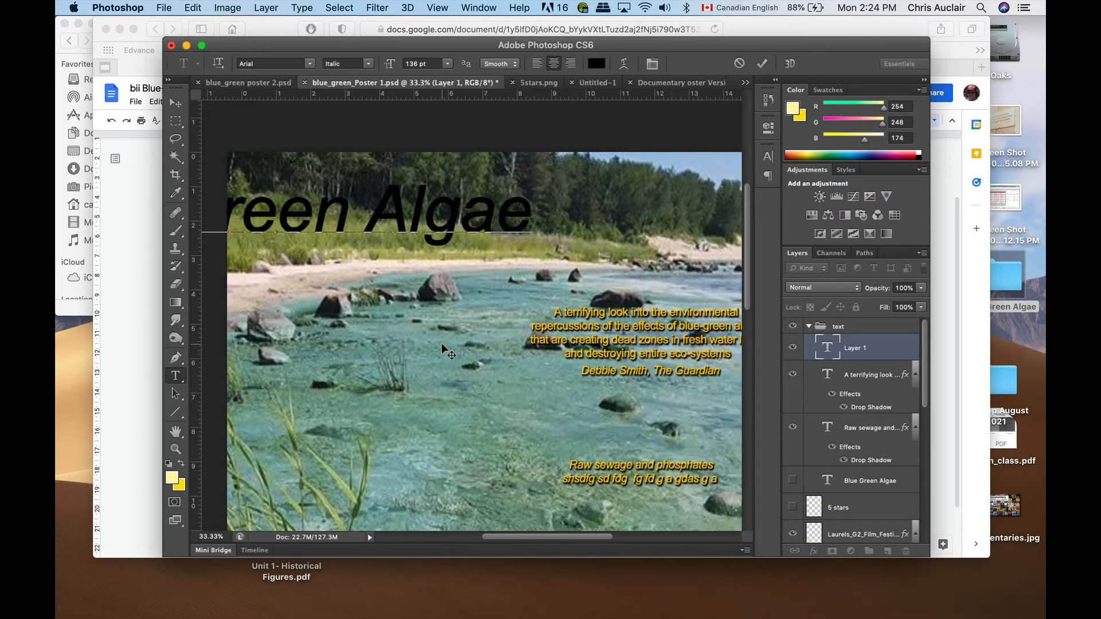
left_click(176, 102)
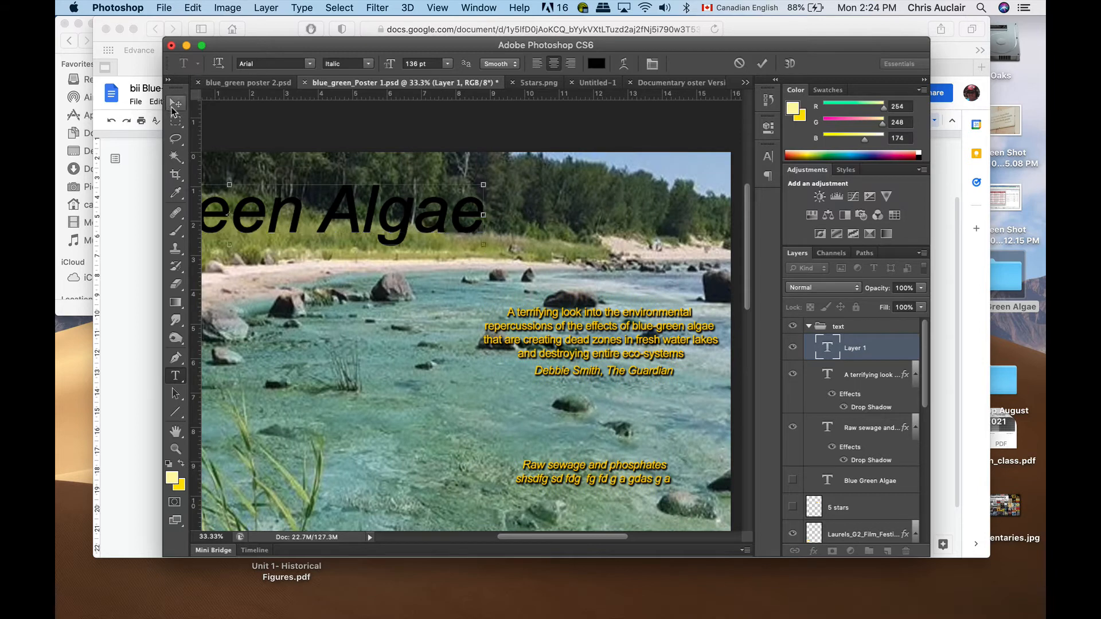
Position the title across the top of the poster, nudging it slightly left and down
left_click_drag(271, 209, 476, 217)
key("super+minus")
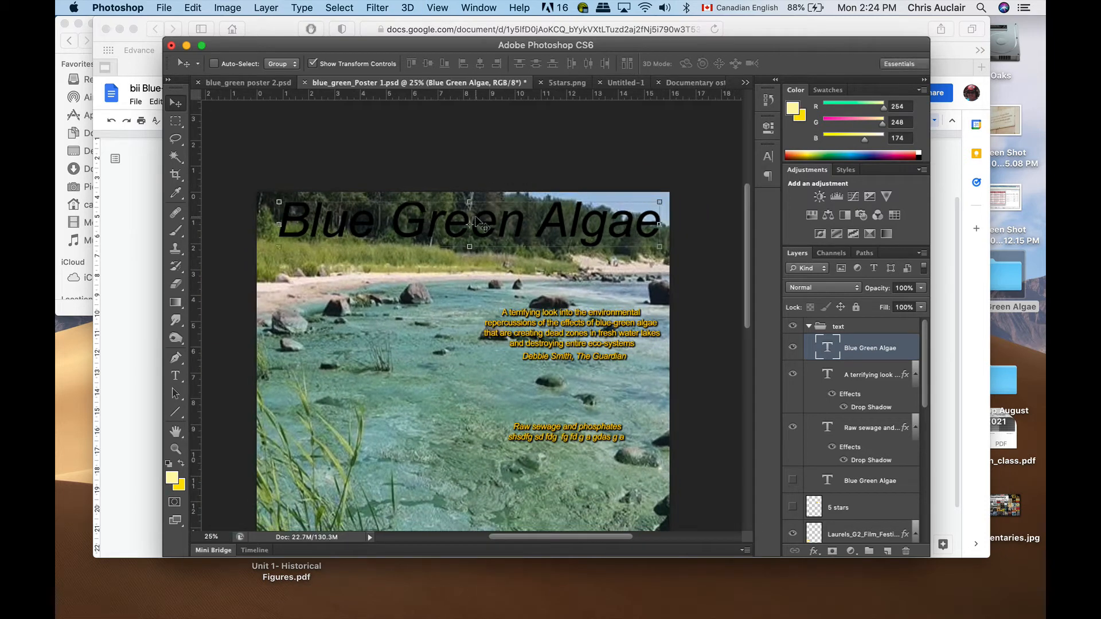
key("Left")
key("Left")
key("Left")
key("Left")
key("Down")
key("Down")
key("Down")
key("Down")
key("Down")
key("Down")
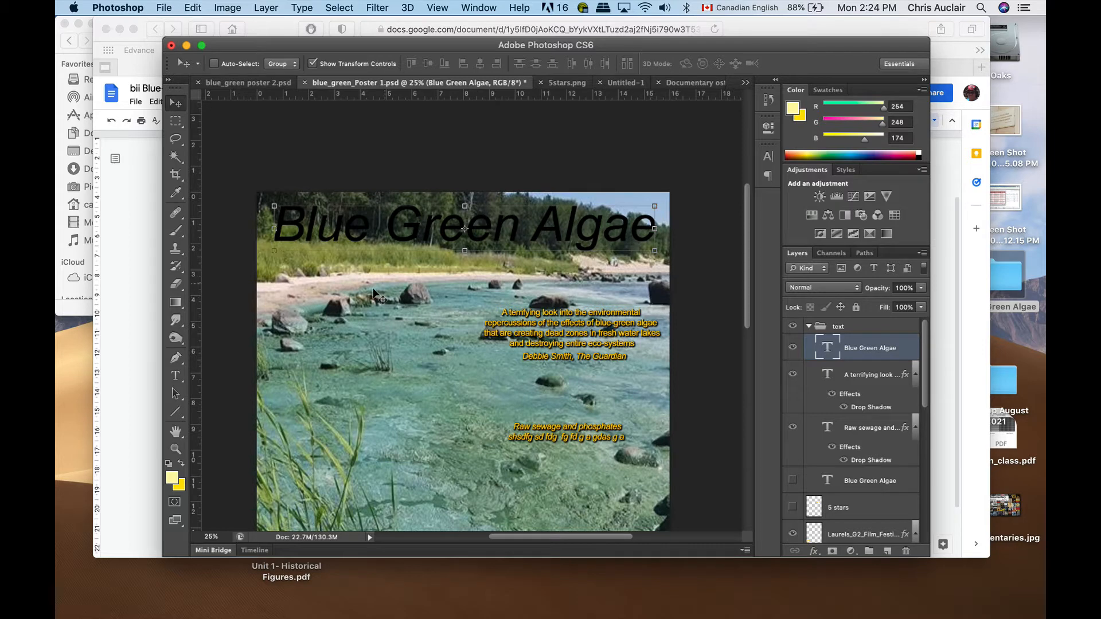
Change the title text colour from black to bright green (3eef00) and commit it
double_click(826, 348)
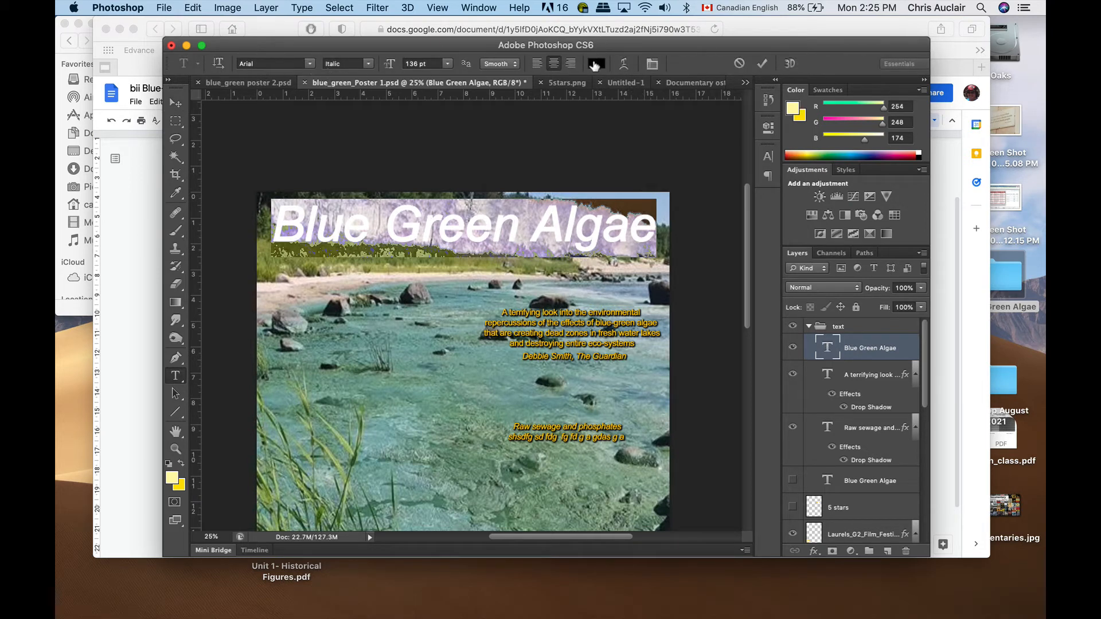
left_click(596, 64)
left_click_drag(754, 373, 752, 373)
left_click_drag(717, 330, 741, 261)
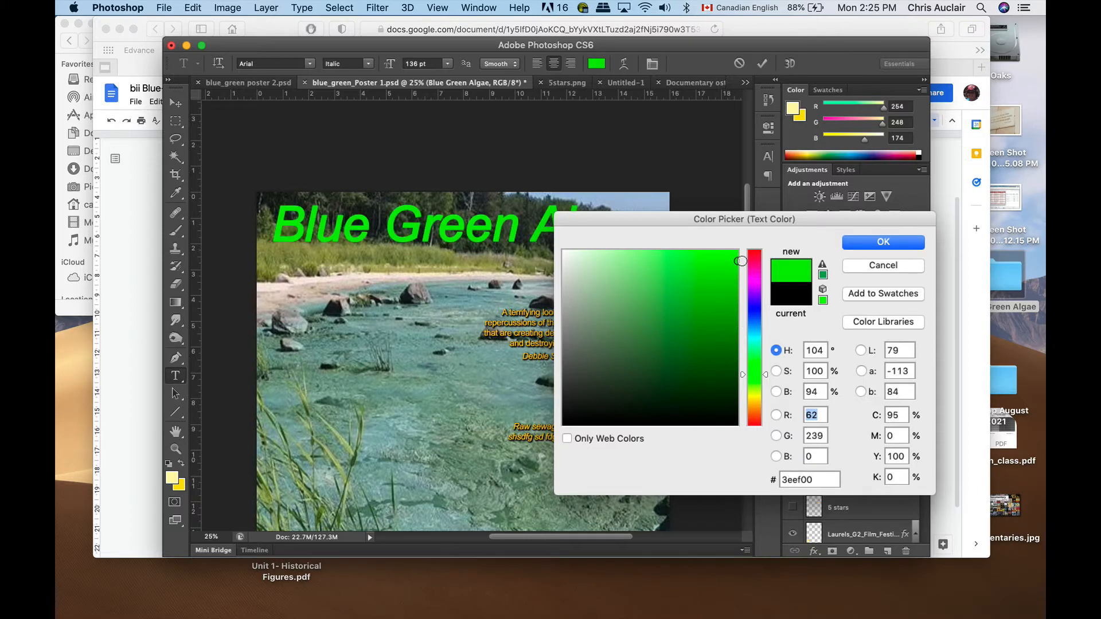
left_click(851, 244)
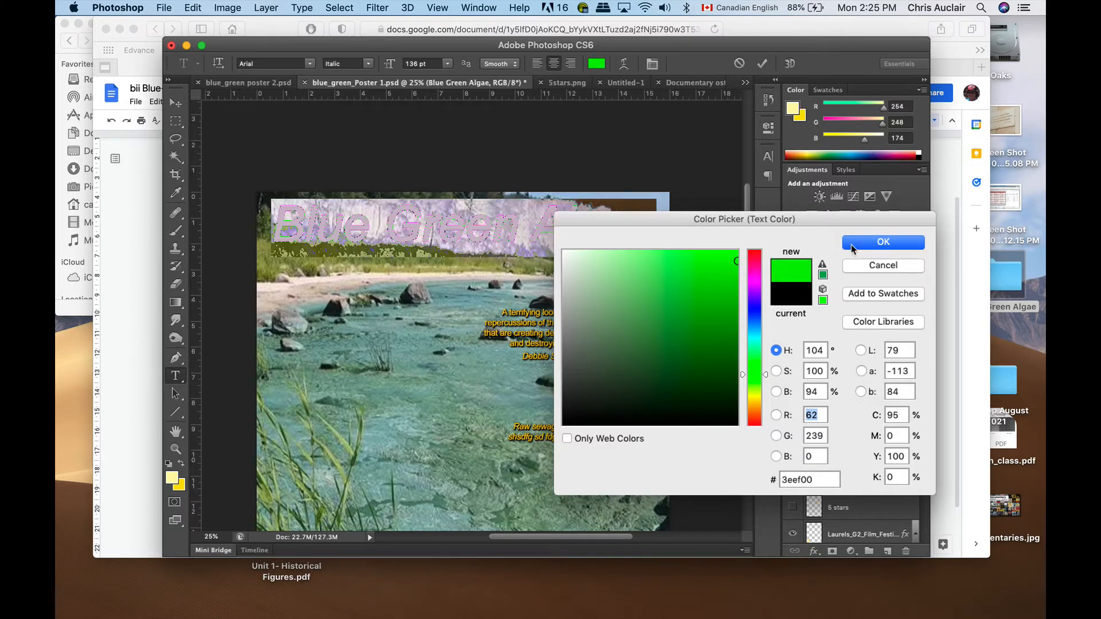
left_click(171, 105)
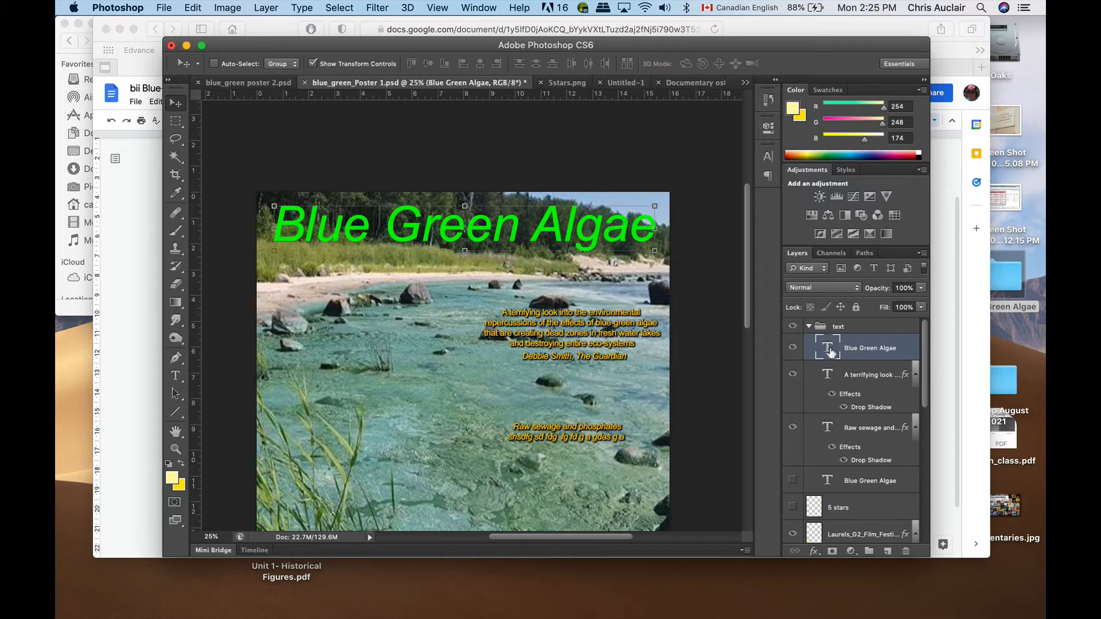
Add a Bevel & Emboss layer style to the title with Depth set to 147%
left_click(267, 7)
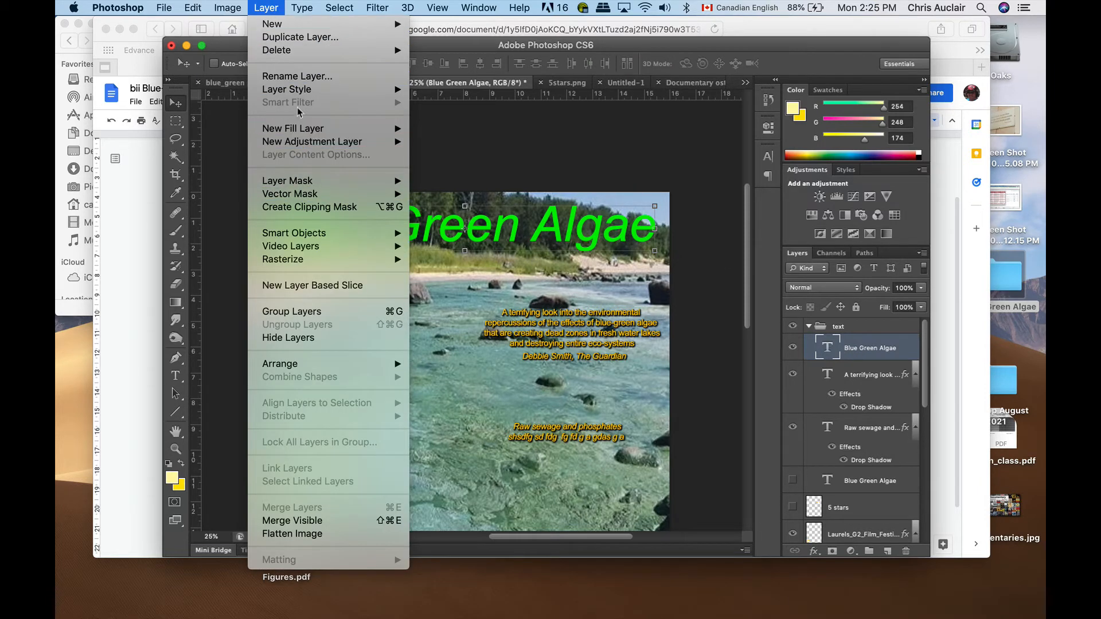
mouse_move(297, 95)
left_click(462, 117)
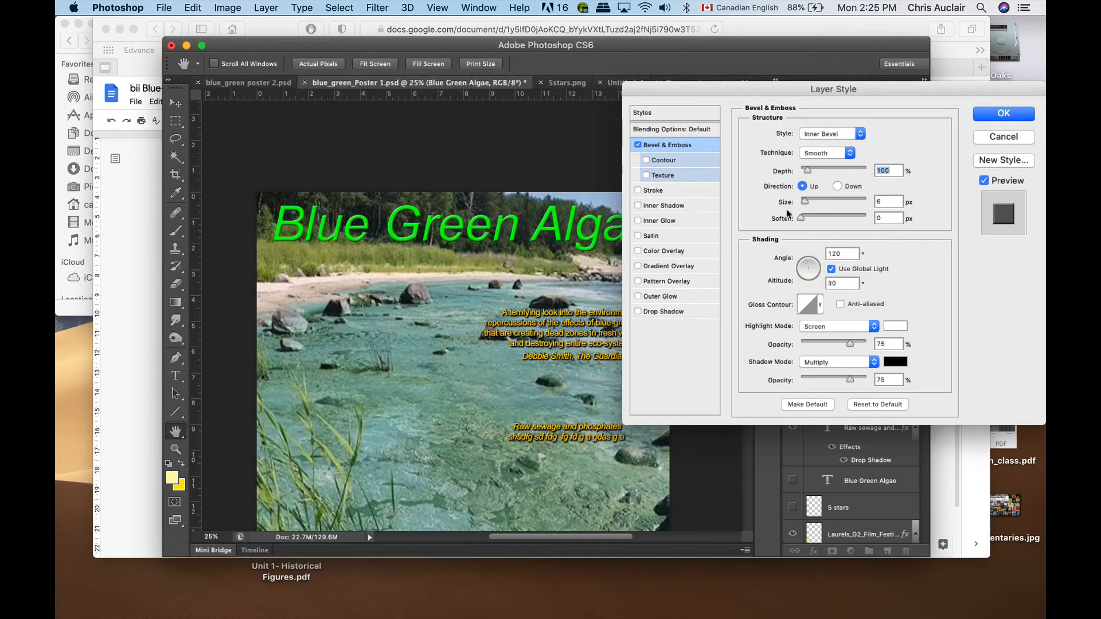
left_click_drag(808, 174, 805, 203)
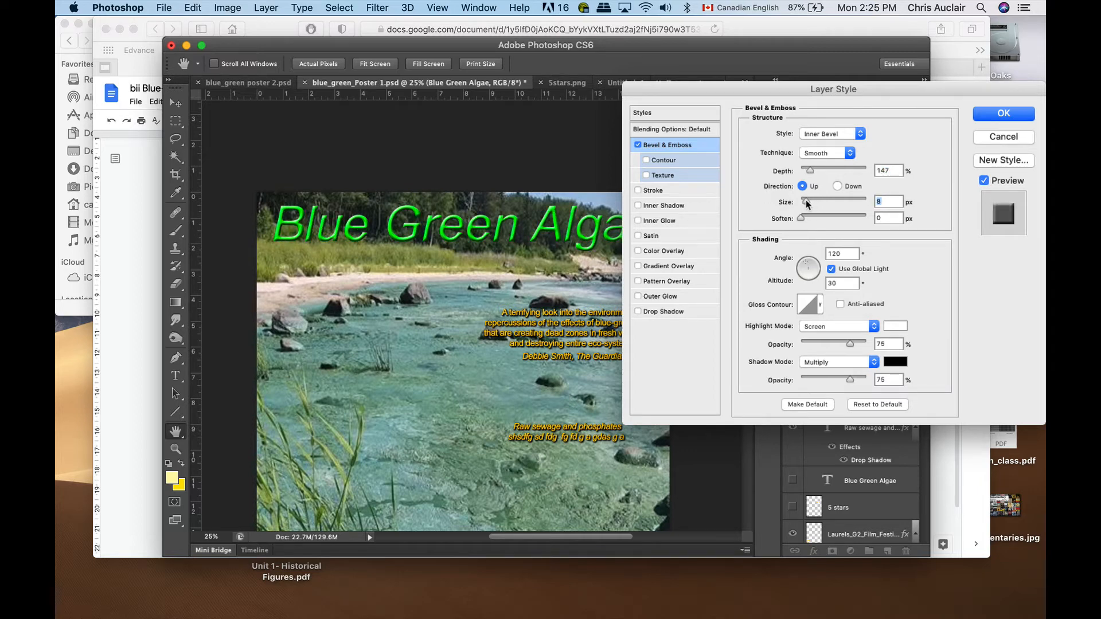
Try an Outer Glow on the title with 17% noise, 10% spread, Normal blend and Softer technique
left_click(637, 311)
left_click(638, 297)
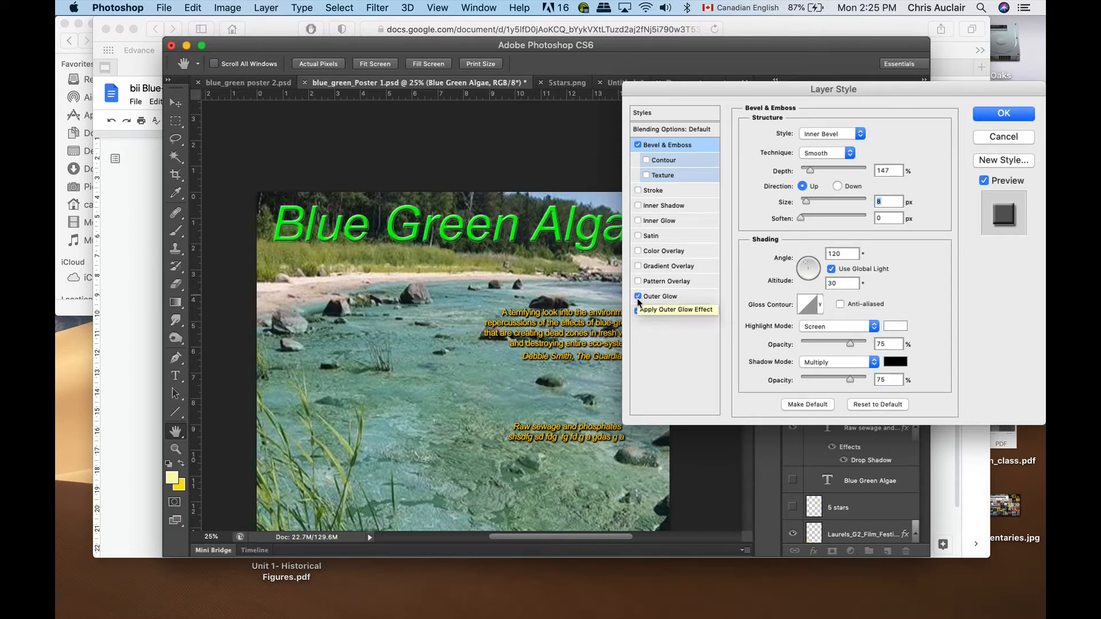
left_click(637, 312)
left_click(656, 297)
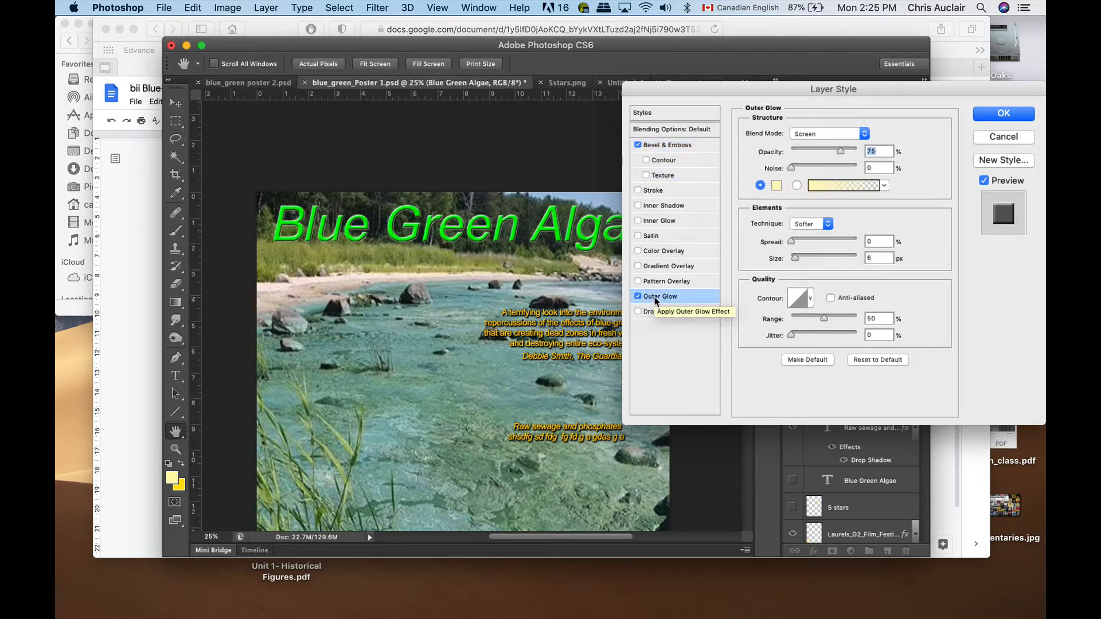
left_click_drag(790, 171, 803, 169)
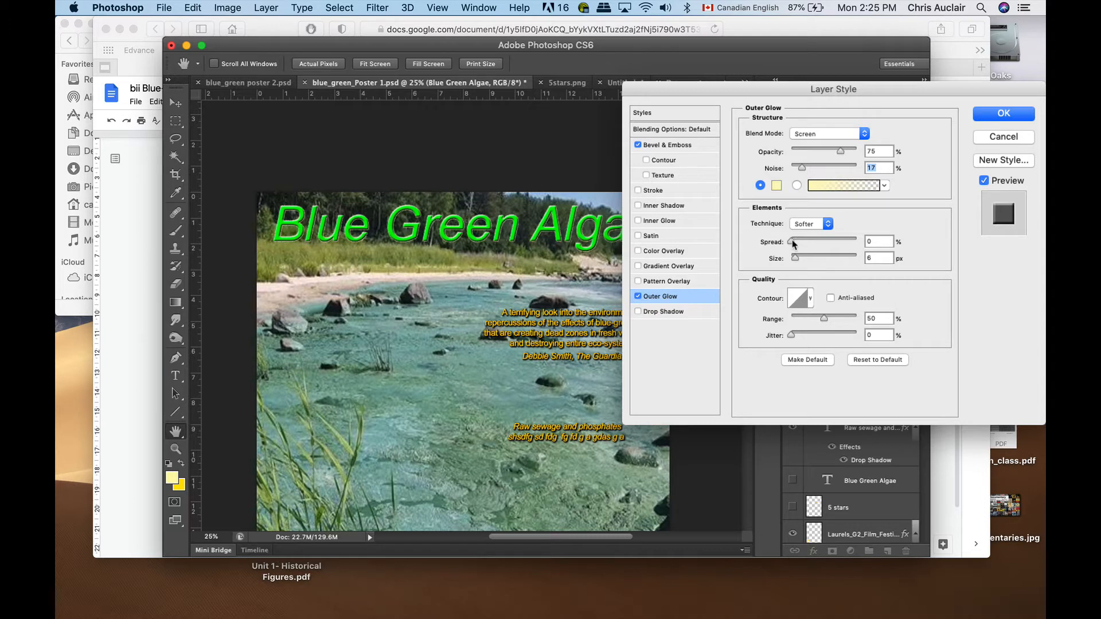
left_click_drag(795, 242, 800, 259)
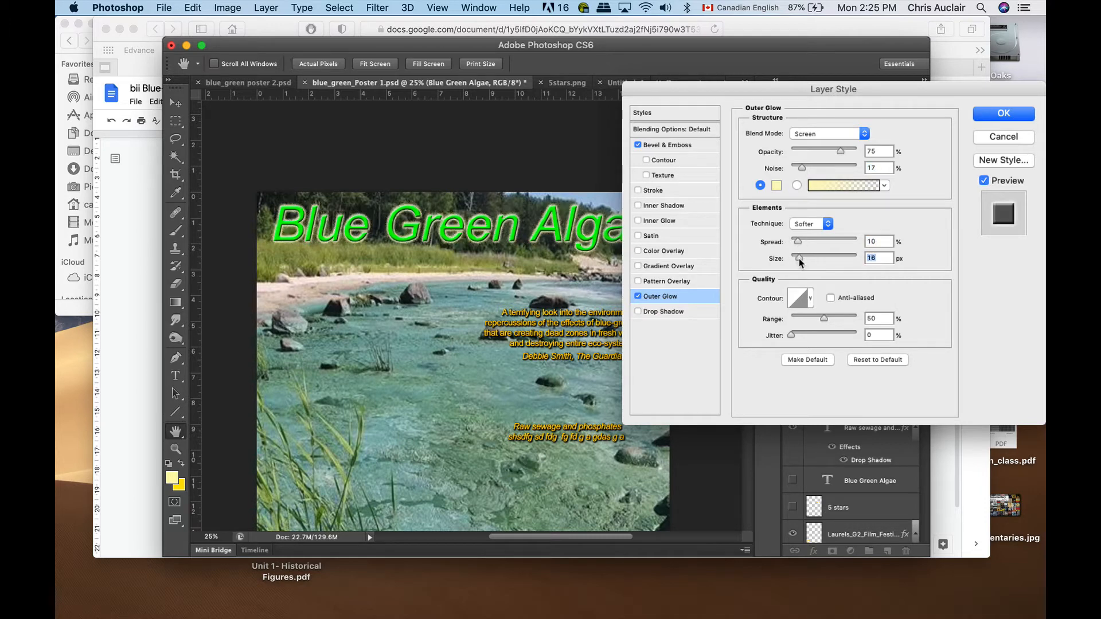
left_click(802, 137)
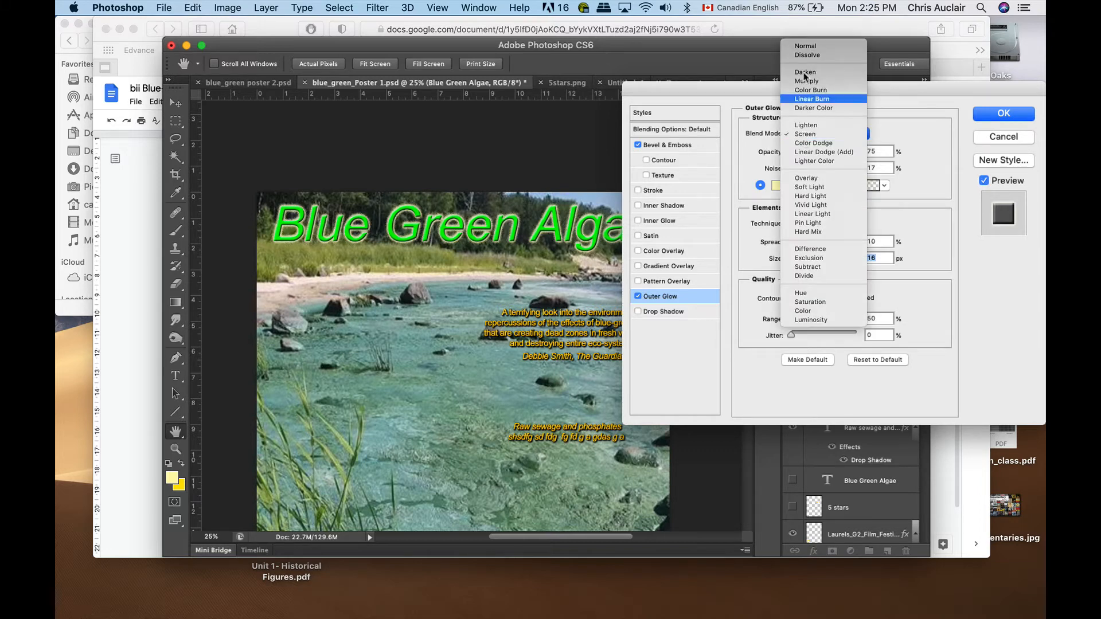
left_click(800, 47)
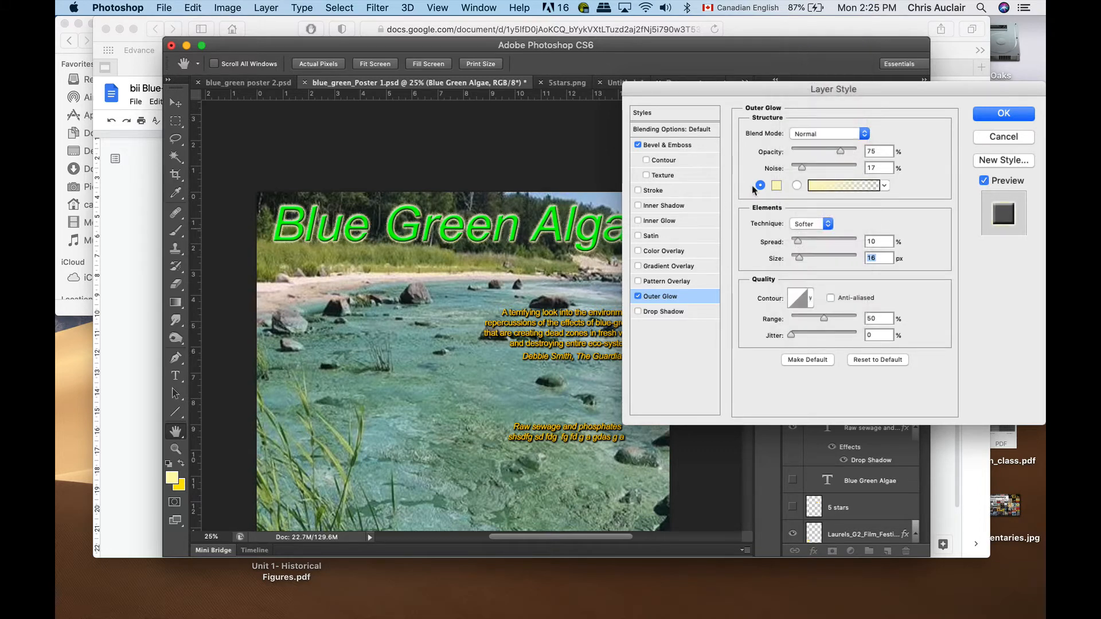
left_click(804, 225)
left_click(805, 224)
Turn on Drop Shadow instead and switch the trial Outer Glow off
left_click(638, 312)
left_click(638, 297)
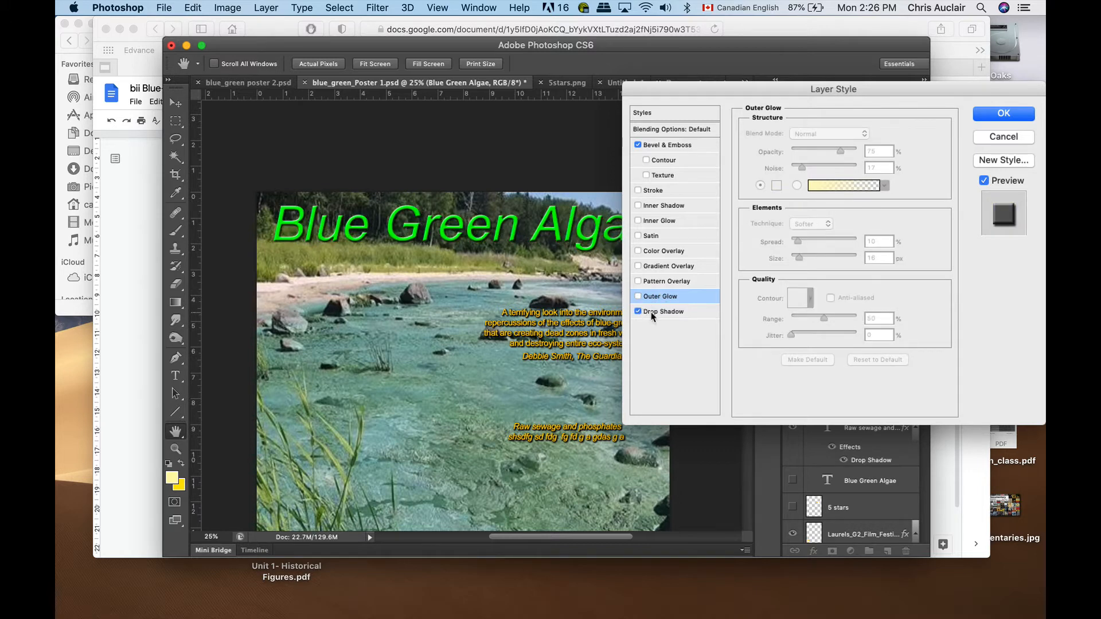
left_click(659, 313)
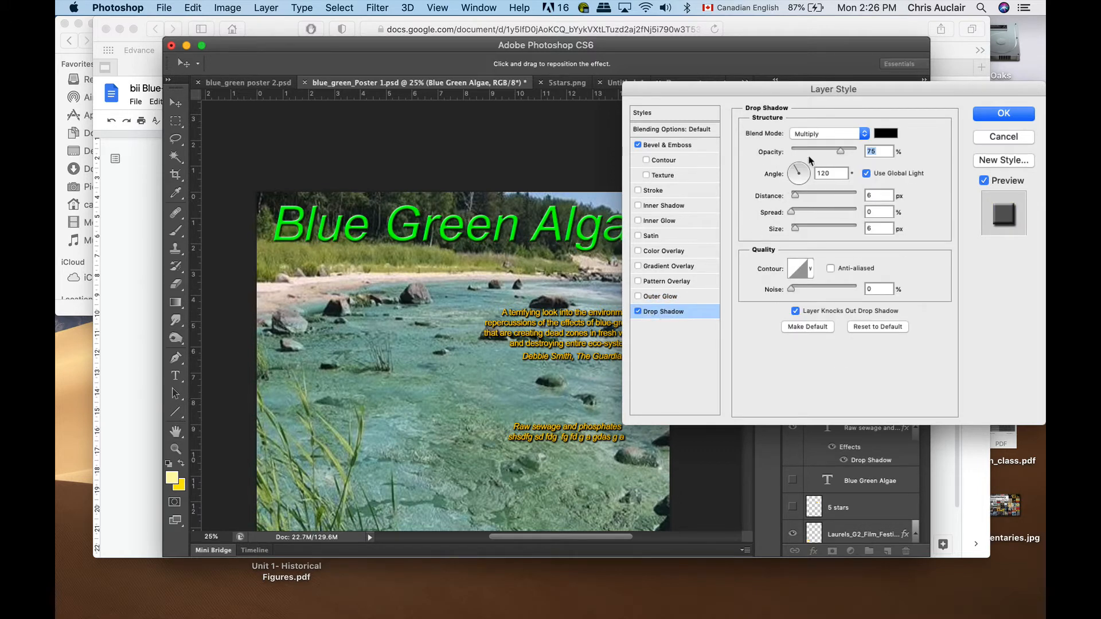
Set the drop shadow to Normal blend, 100% opacity, wider spread and size, then apply the styles
left_click(821, 134)
left_click(825, 98)
left_click_drag(790, 211, 798, 233)
left_click_drag(841, 152, 858, 151)
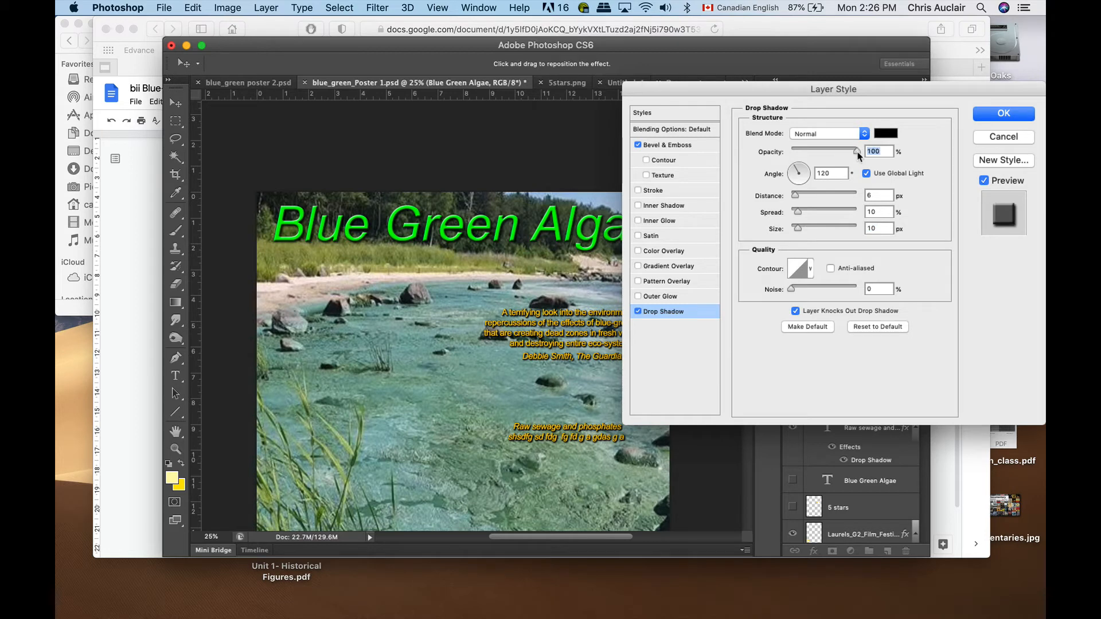
left_click_drag(796, 213, 824, 213)
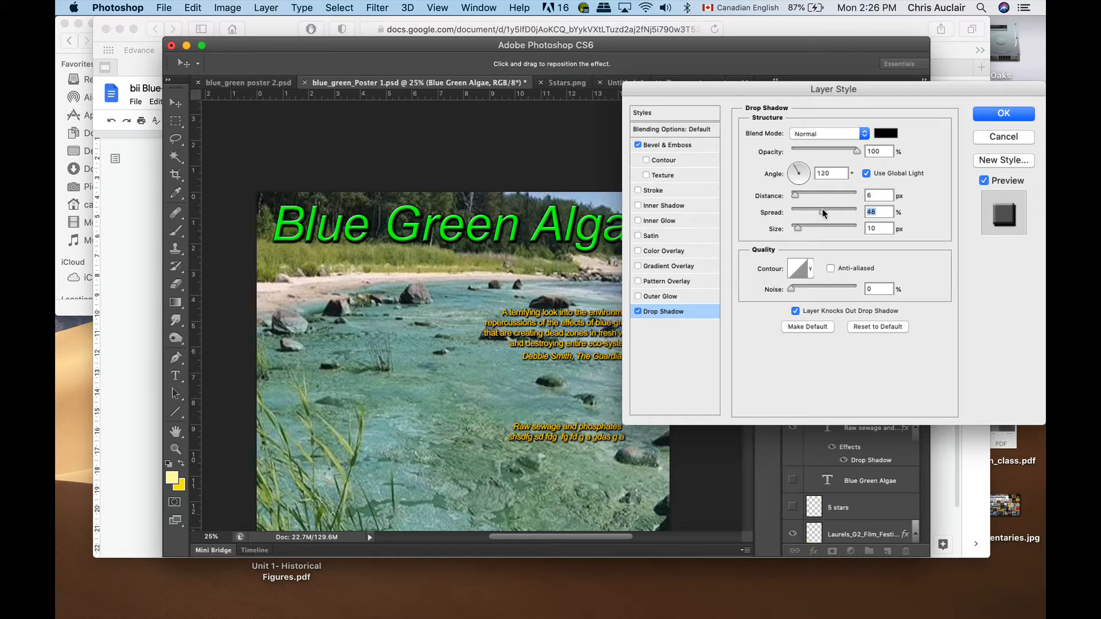
left_click(1001, 112)
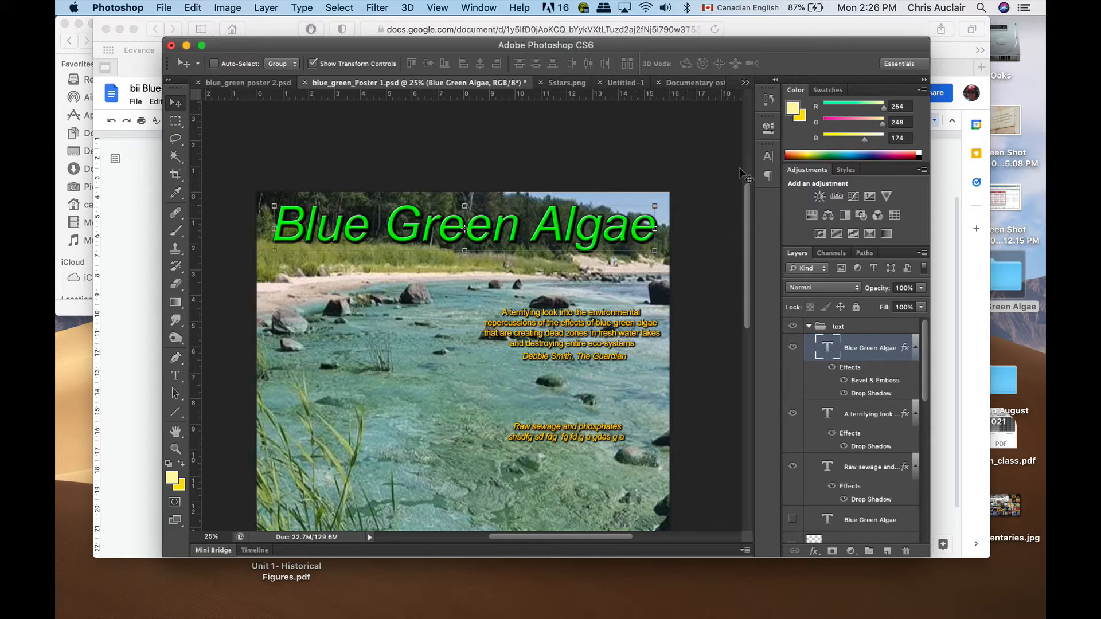
Keep the headline in Arial and change its letter spacing from 25 to -25
double_click(827, 351)
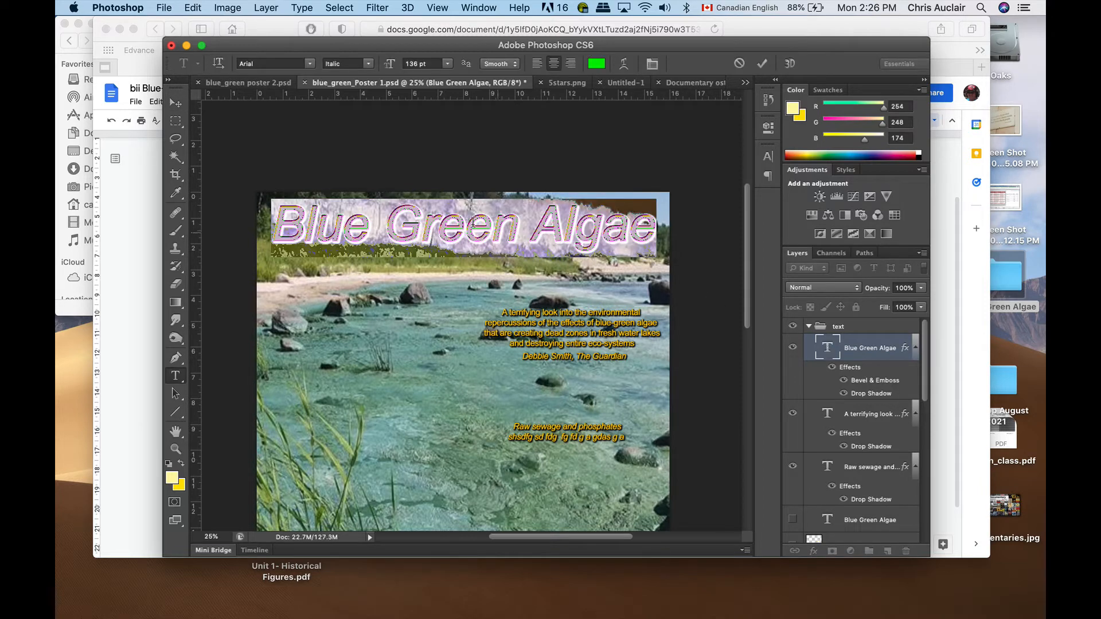
left_click(767, 158)
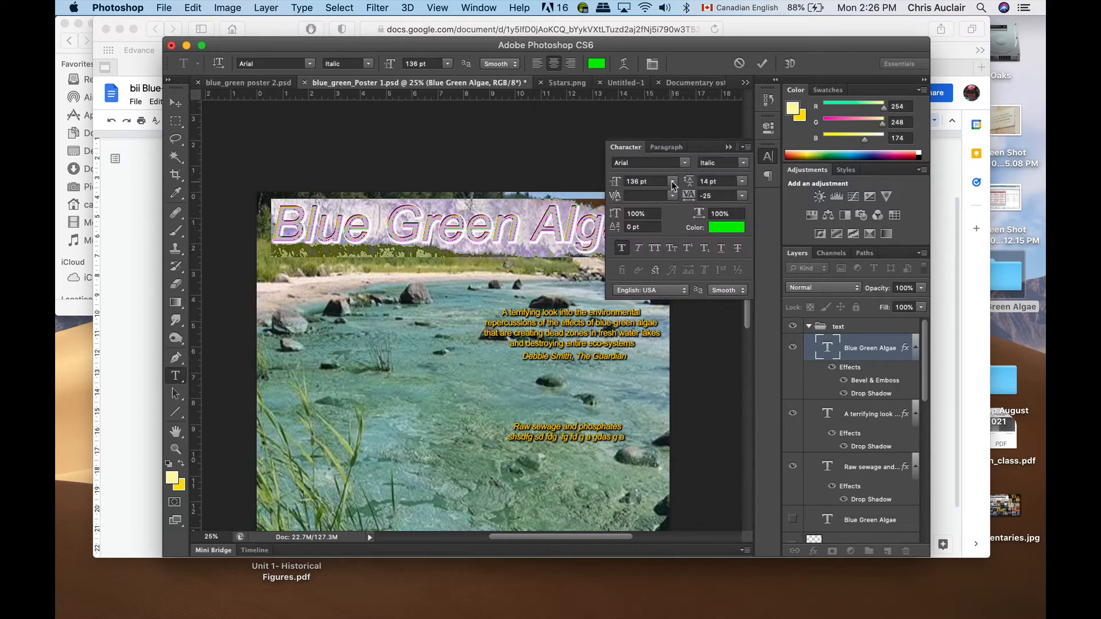
left_click(684, 163)
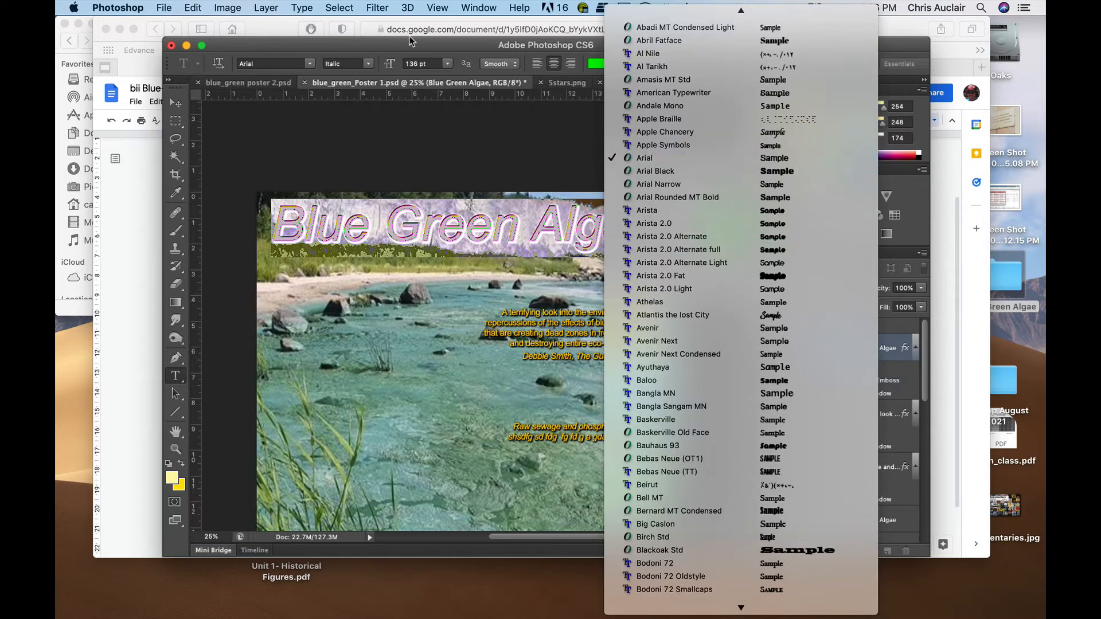
left_click(413, 56)
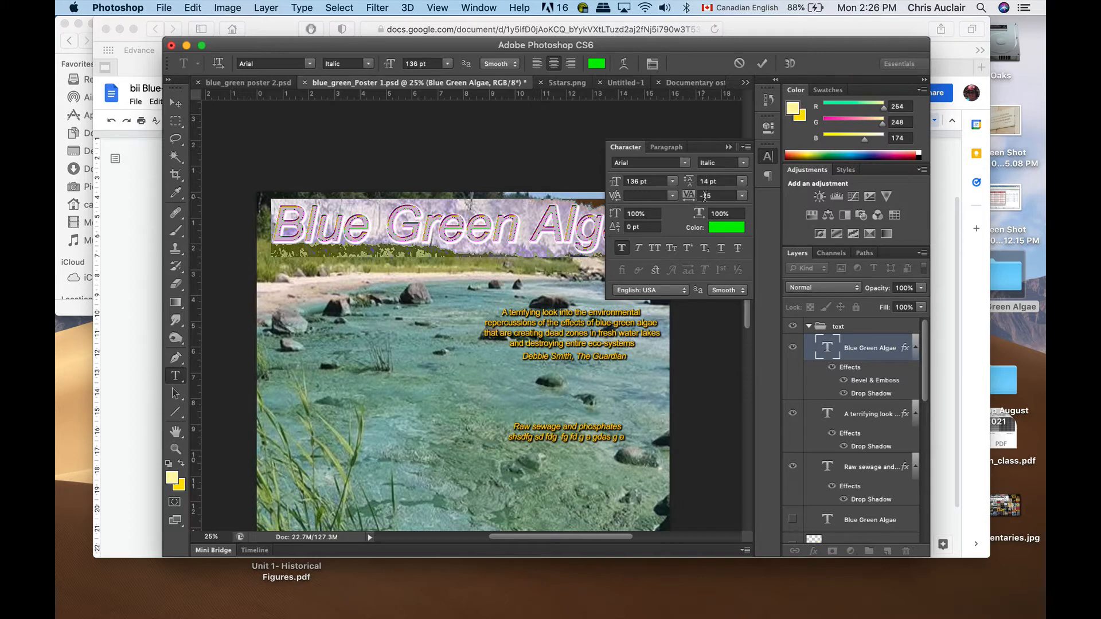
left_click(741, 196)
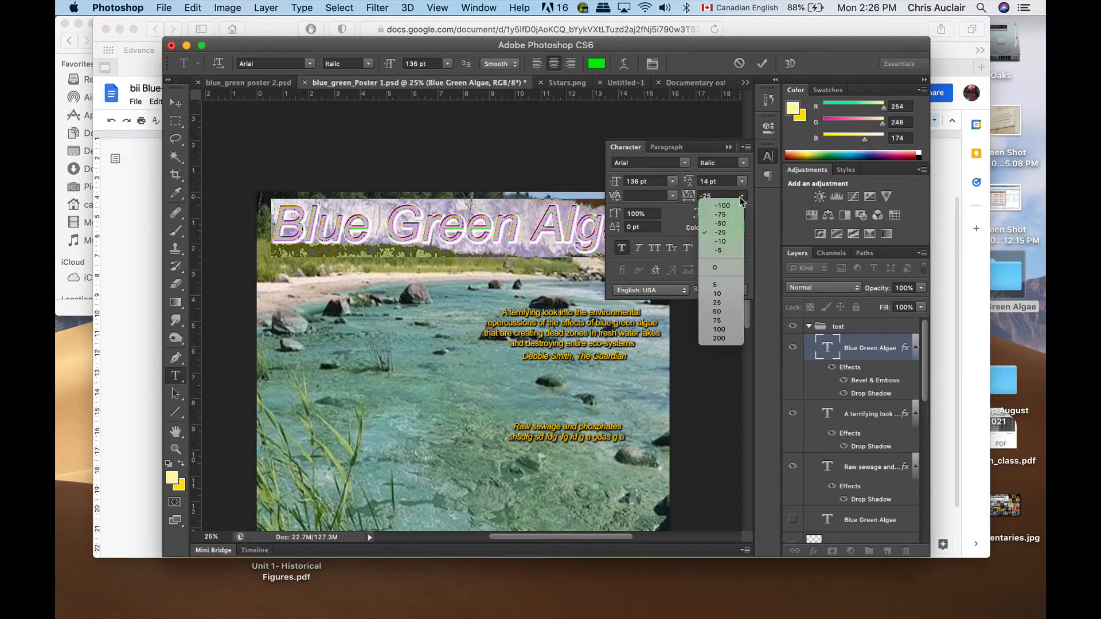
left_click(727, 300)
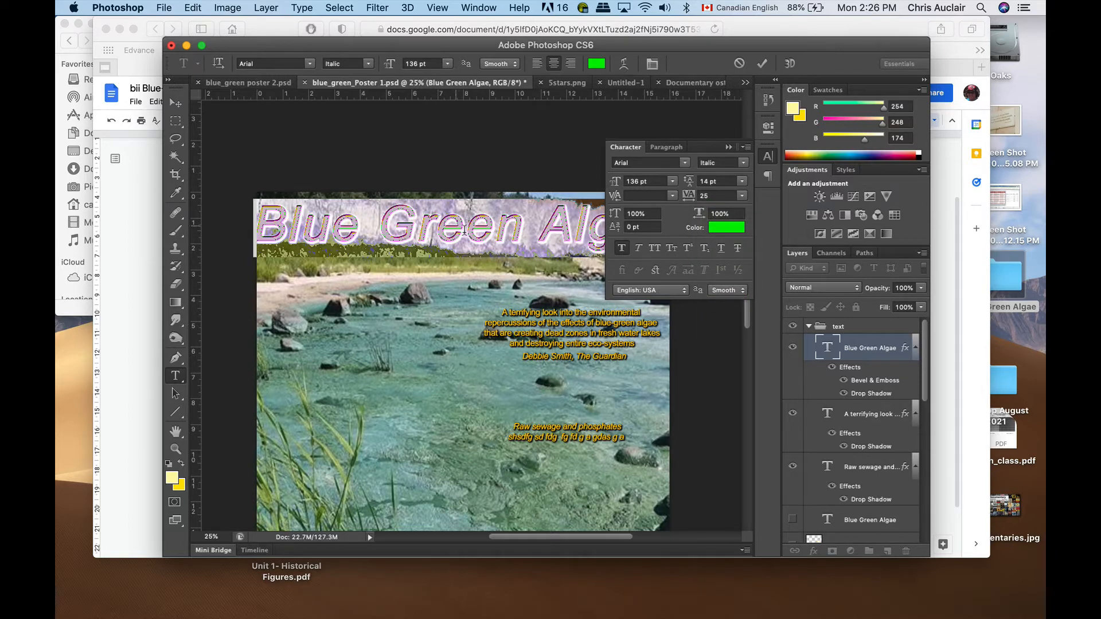
left_click(741, 196)
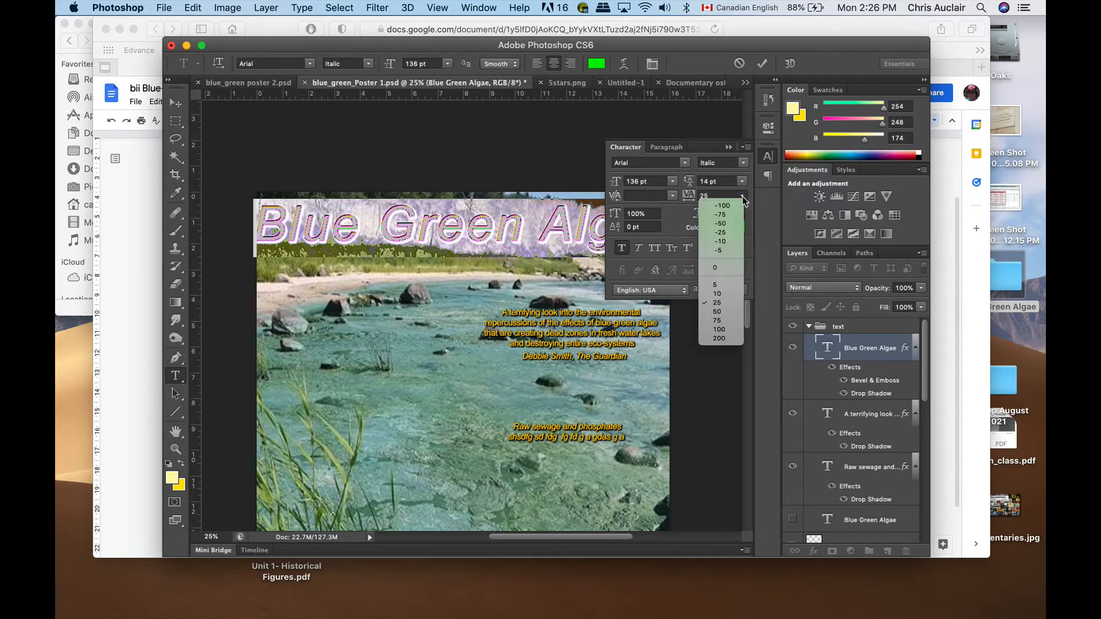
left_click(726, 233)
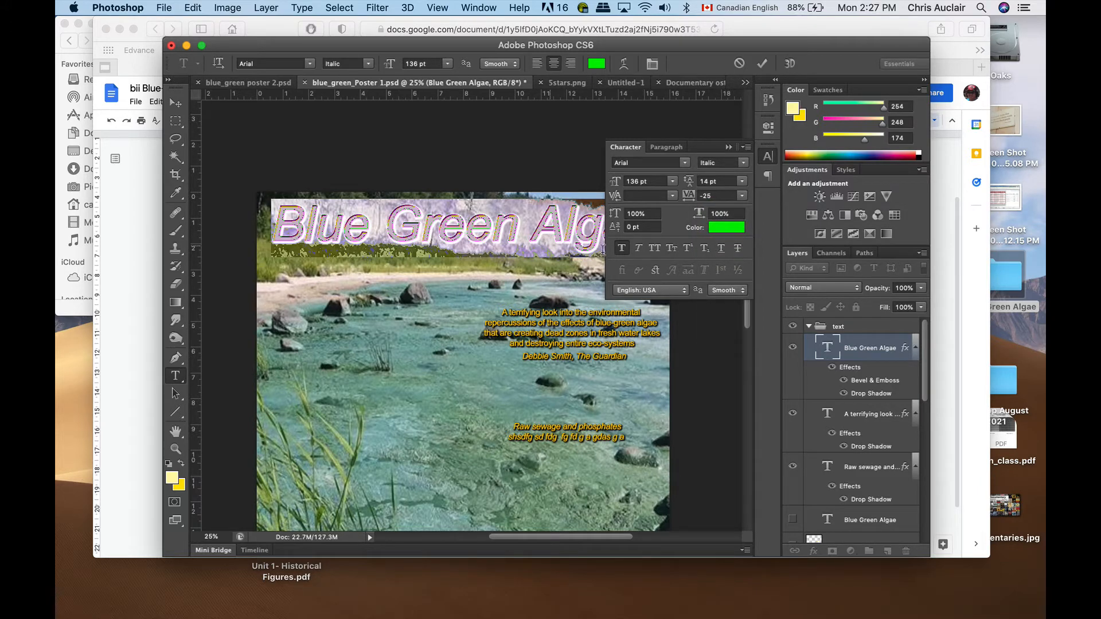
Toggle Faux Italic, set the headline's font style to Bold Italic, and commit the text
left_click(638, 249)
left_click(742, 163)
left_click(731, 187)
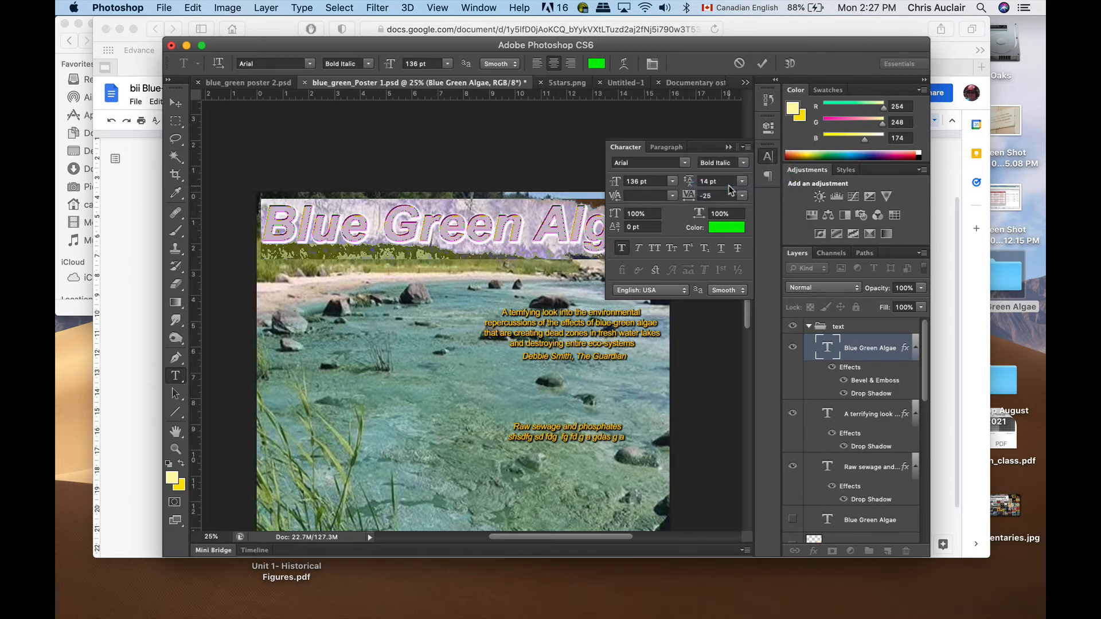
left_click(729, 147)
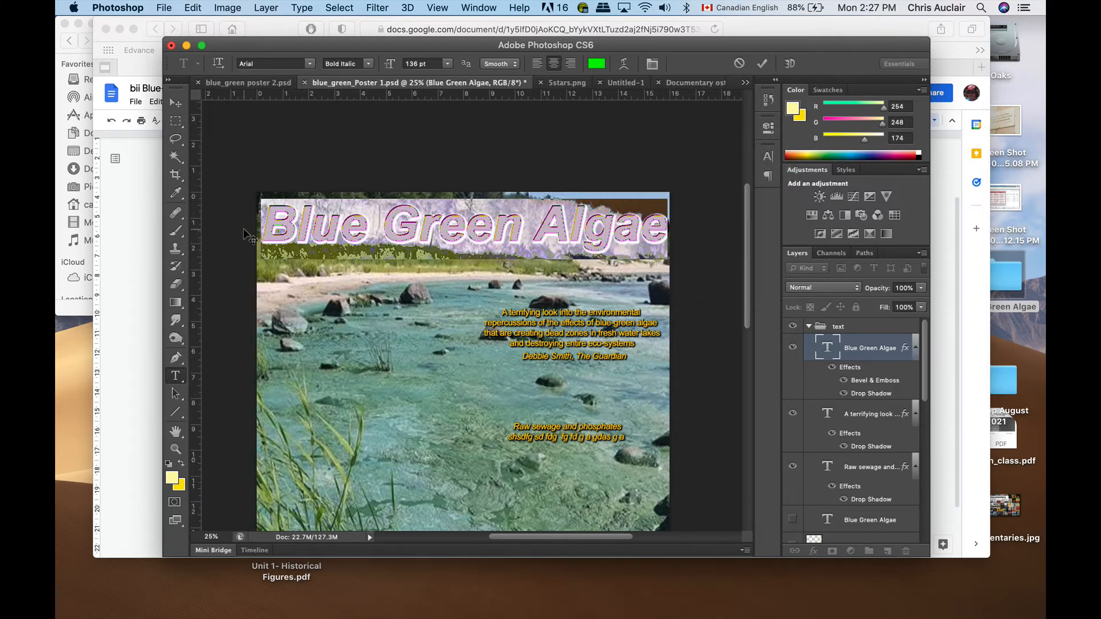
left_click(174, 123)
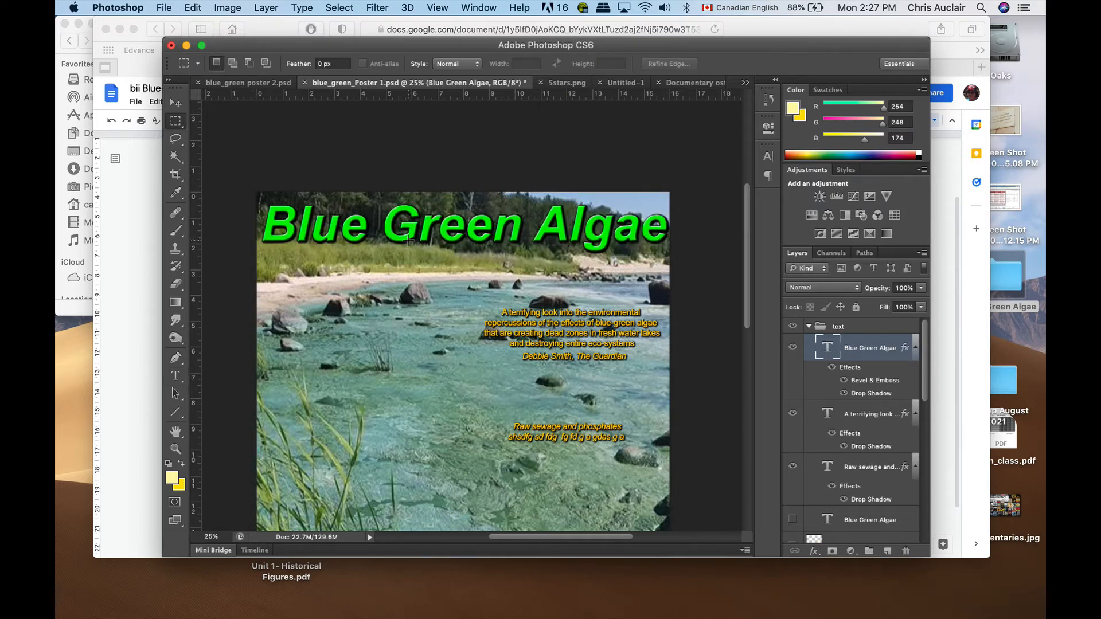
Set the headline's tracking to -50 in the Character panel and commit the edit
double_click(827, 348)
left_click(769, 159)
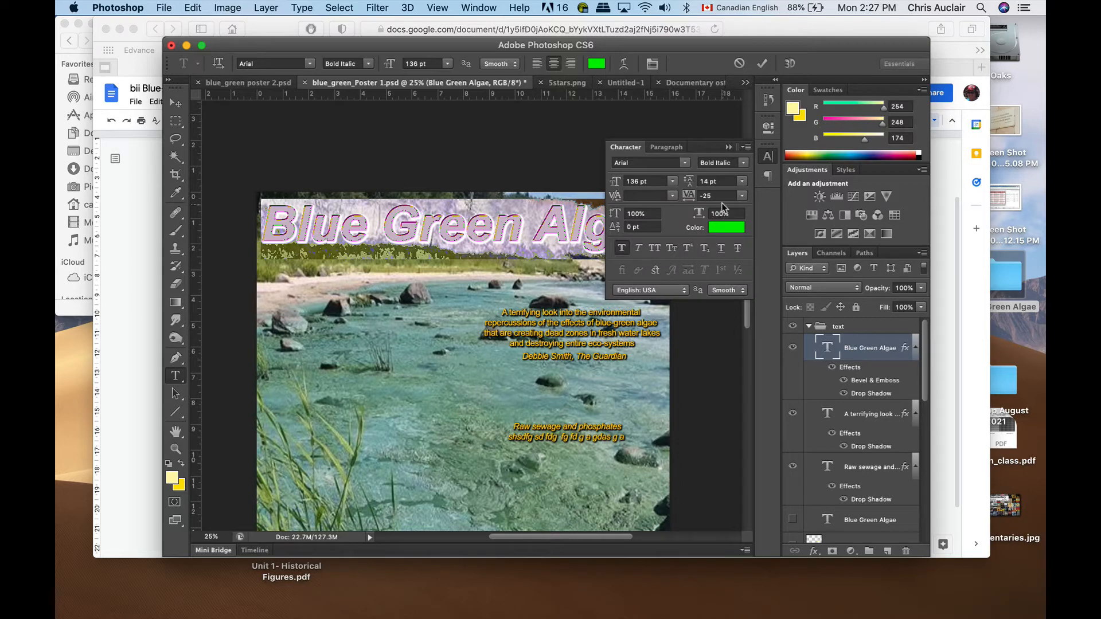
left_click(741, 196)
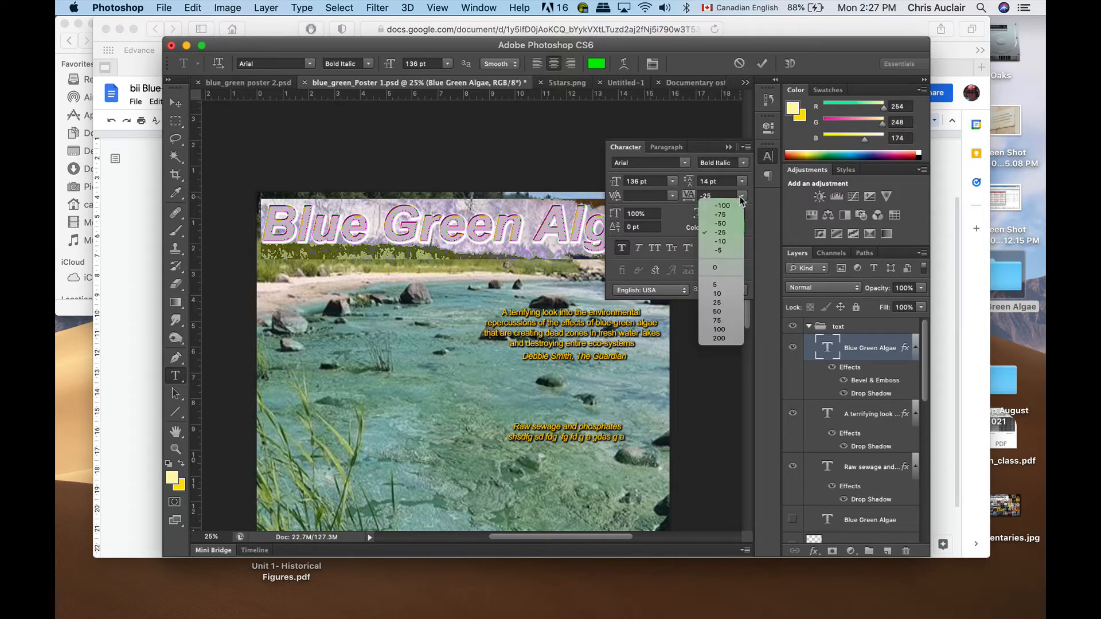
left_click(725, 223)
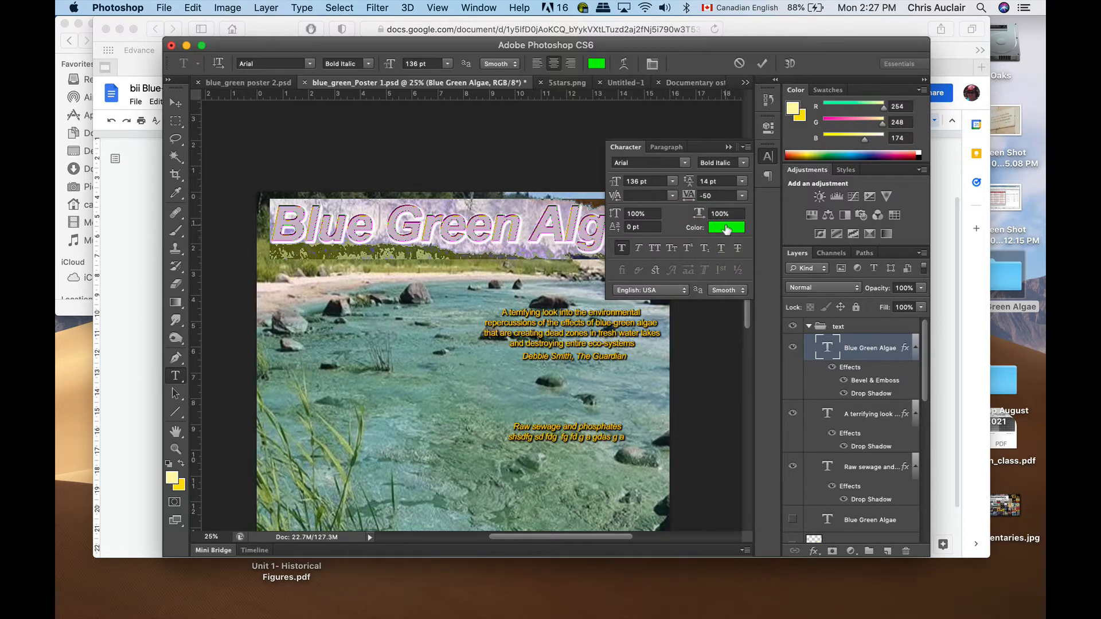
left_click(729, 147)
left_click(177, 103)
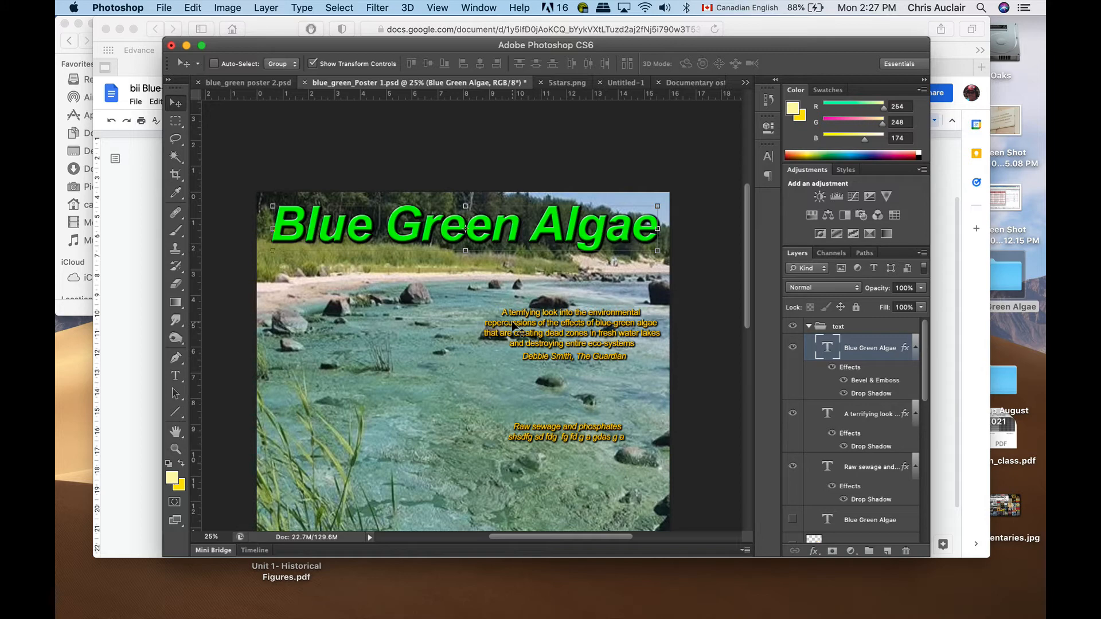
Select the Environmental Repercussions heading and its two bullets in the Google Docs notes, then return to Photoshop
left_click(947, 259)
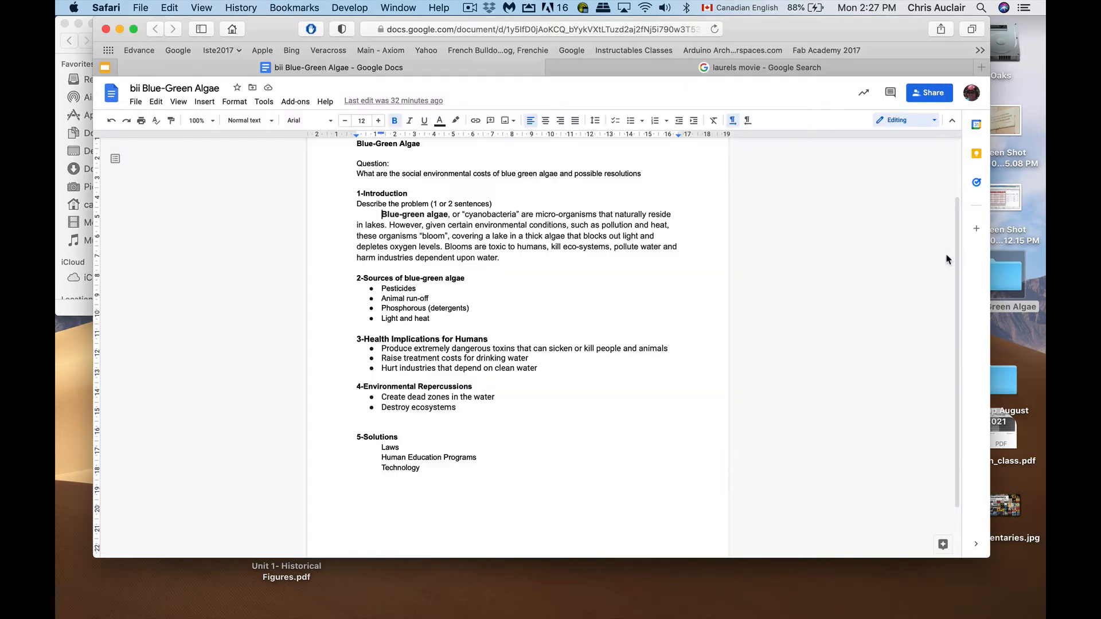
scroll(409, 288, "up", 3)
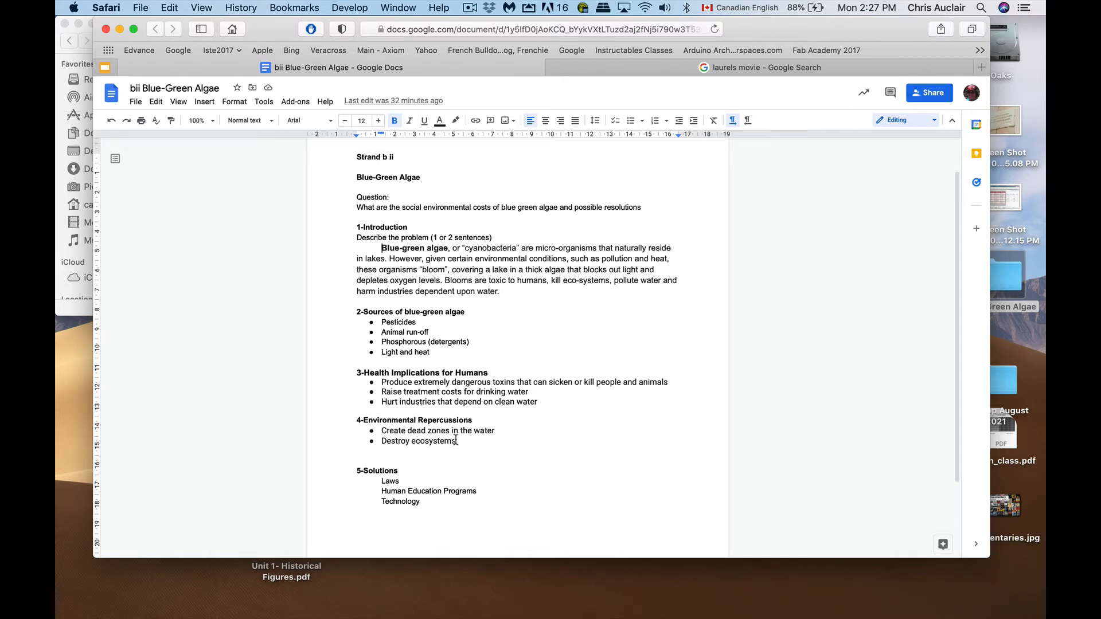
left_click_drag(456, 451, 365, 423)
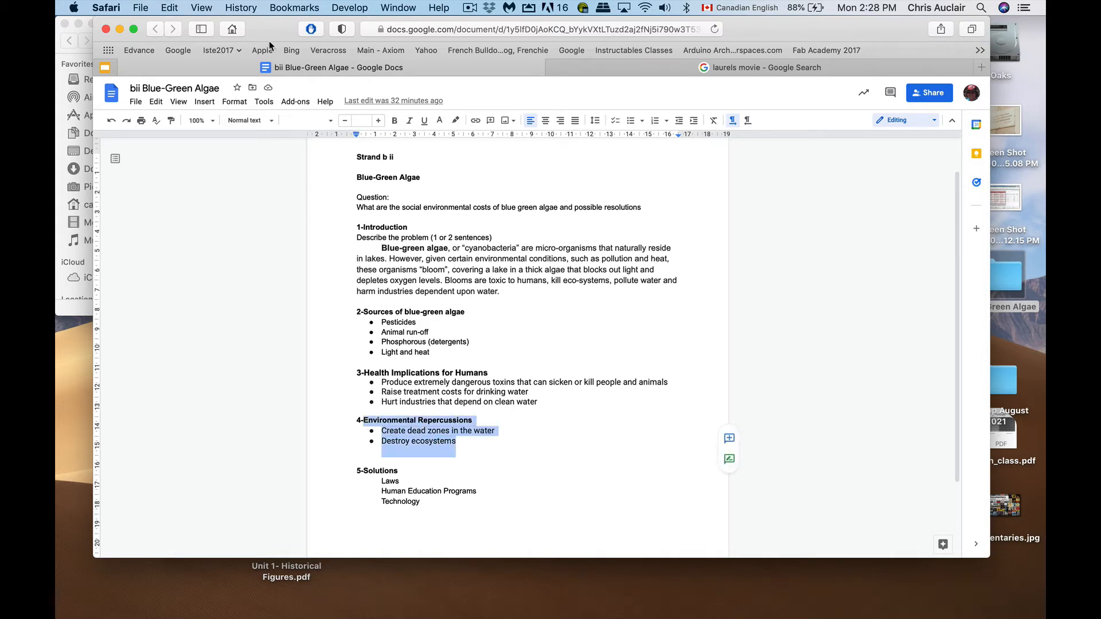
key("super+Tab")
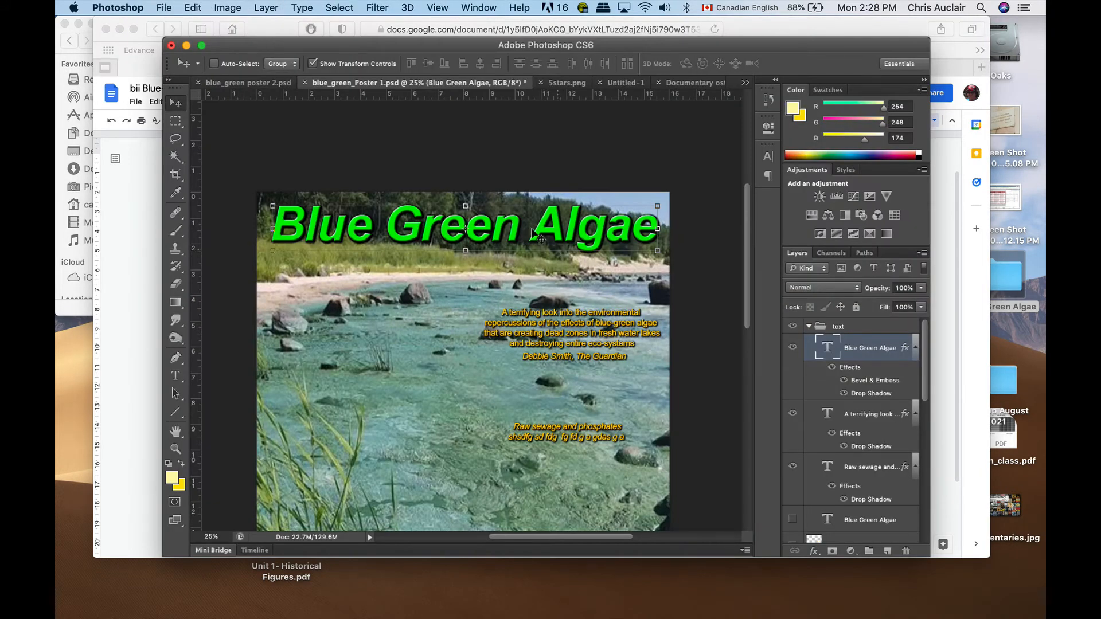
Draw a paragraph text box between the two quotes and paste the Environmental Repercussions notes into it
left_click(176, 375)
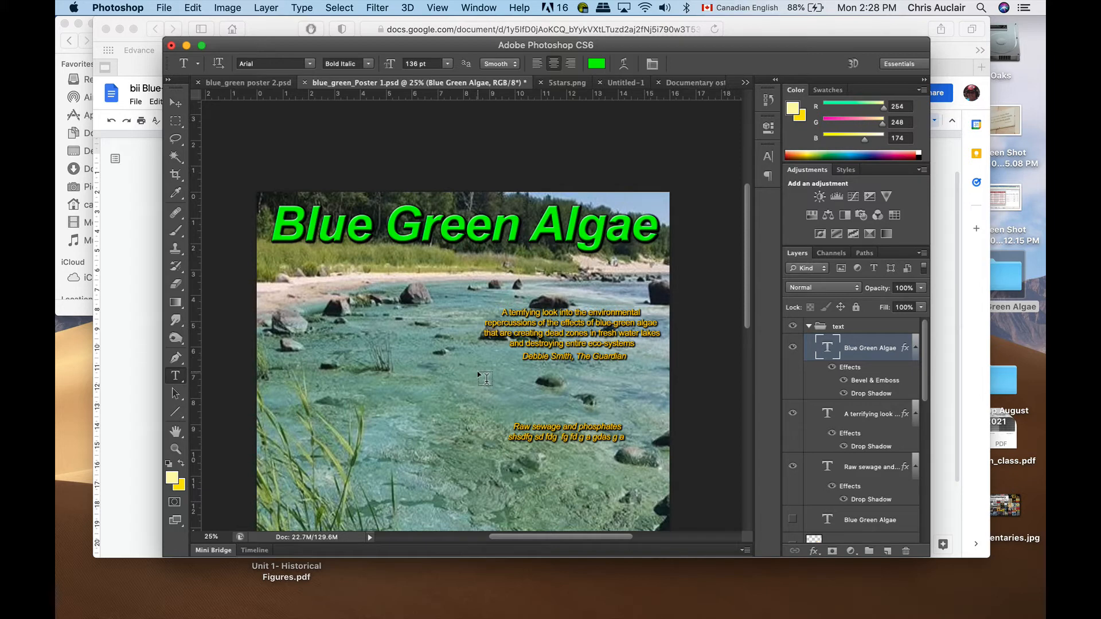
left_click_drag(485, 365, 646, 417)
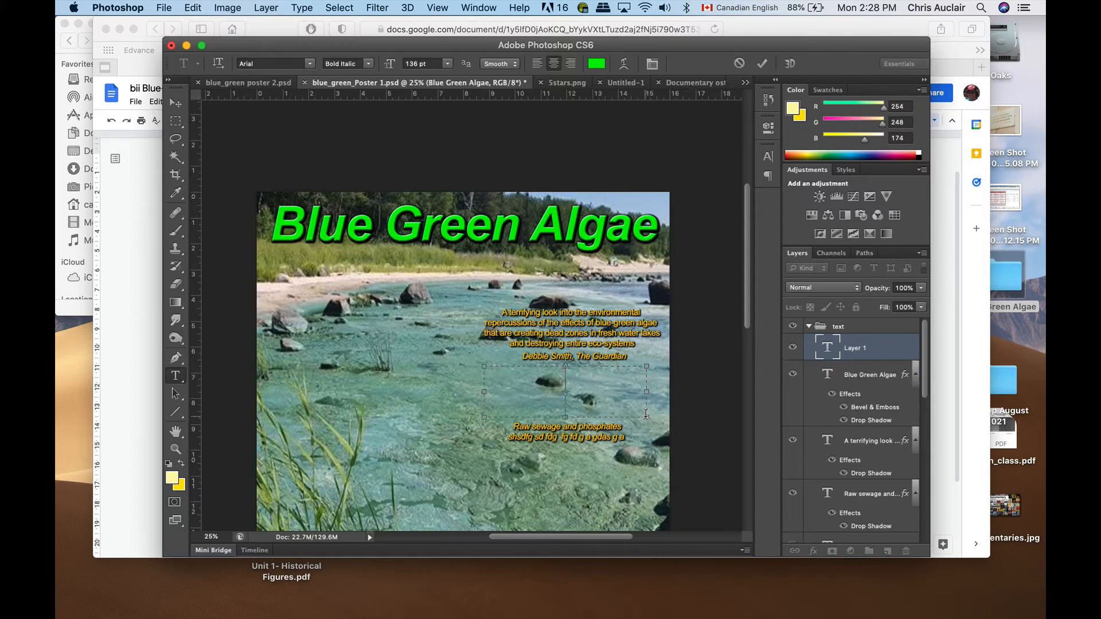
key("super+v")
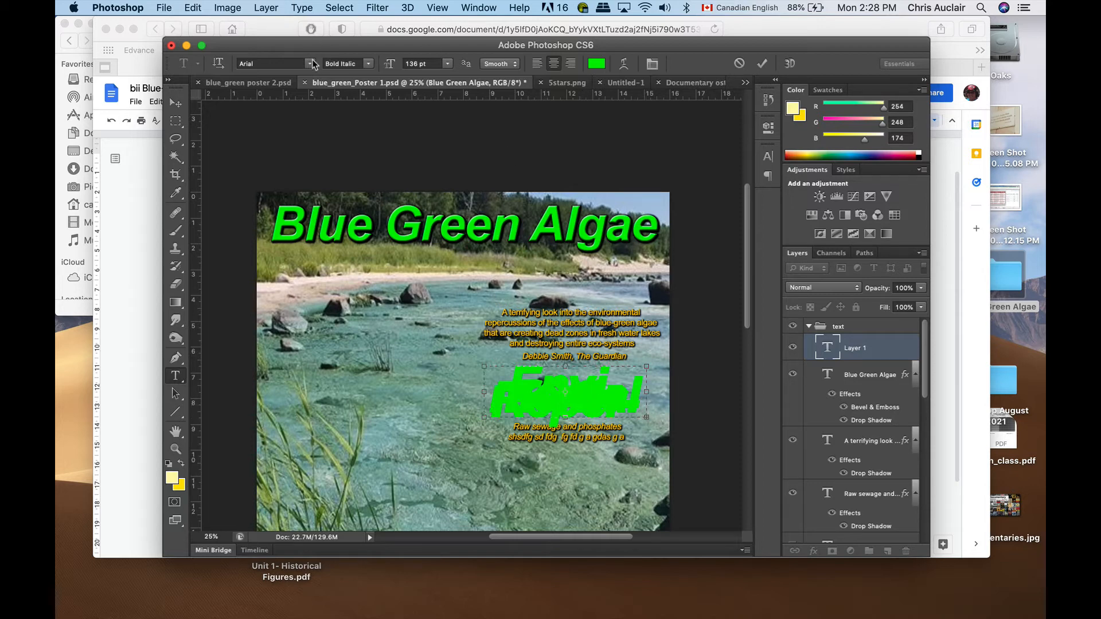
double_click(549, 396)
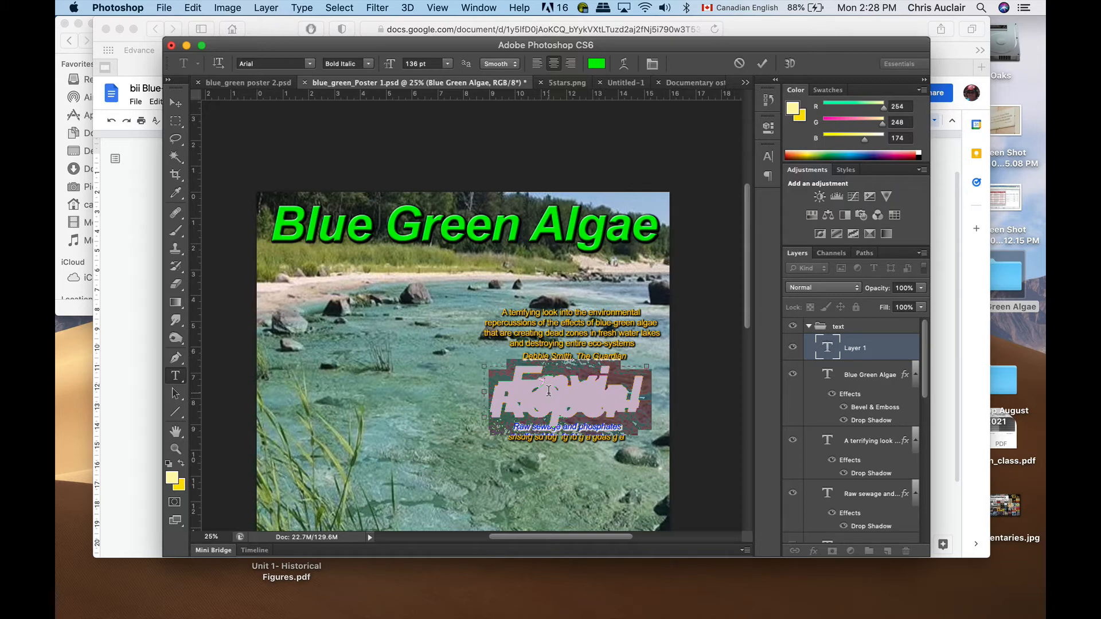
Format the pasted text at 24 pt size, 0 tracking and 24 pt leading
left_click(767, 158)
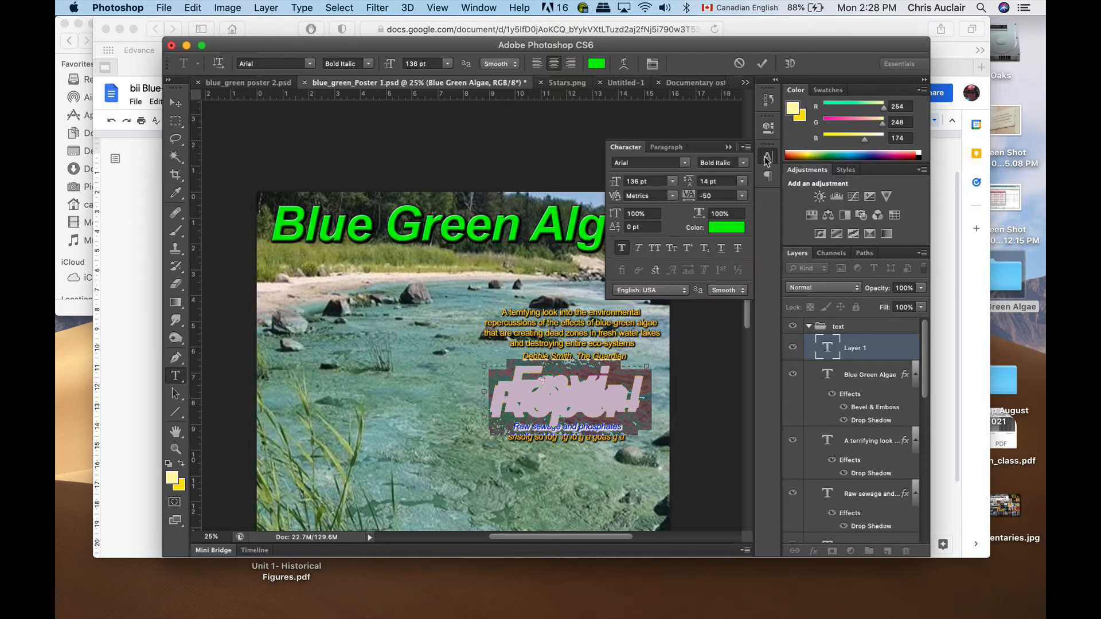
left_click(672, 181)
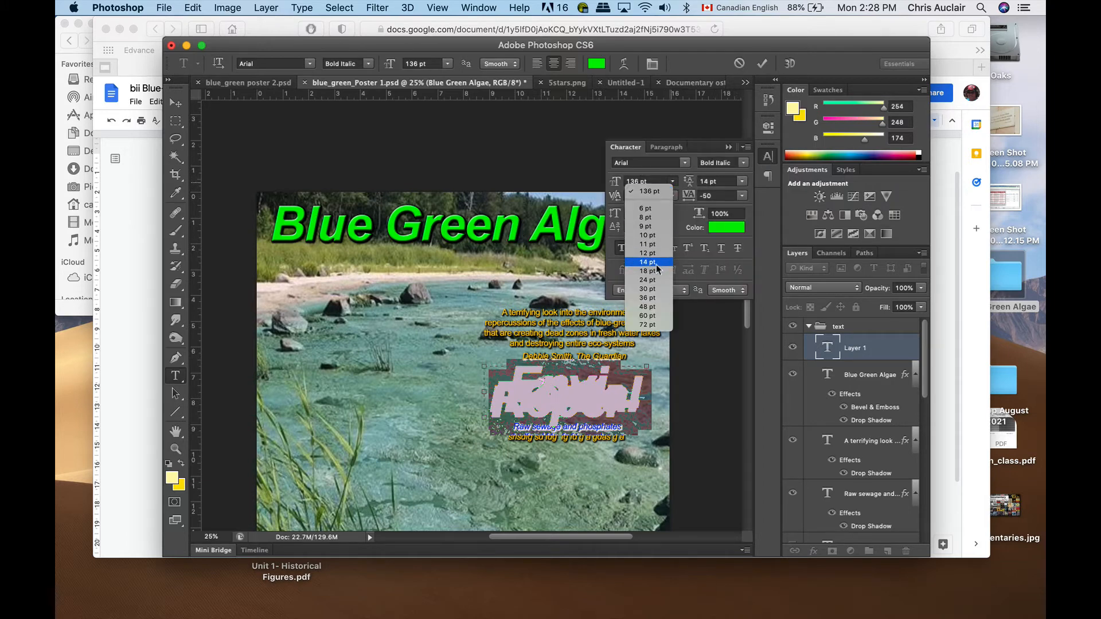
left_click(654, 285)
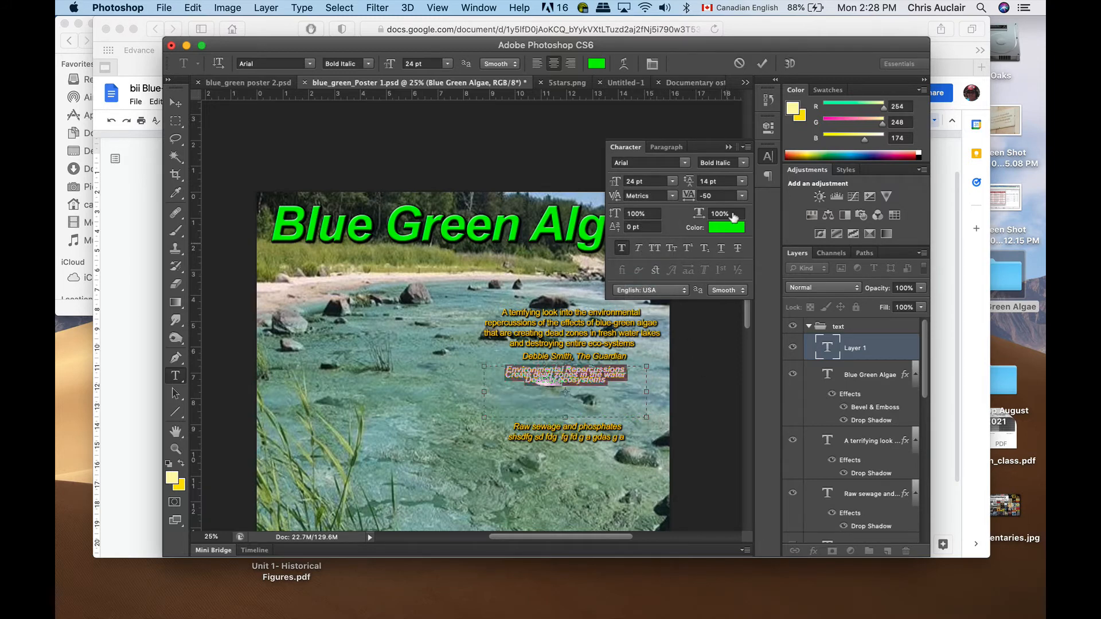
left_click(742, 197)
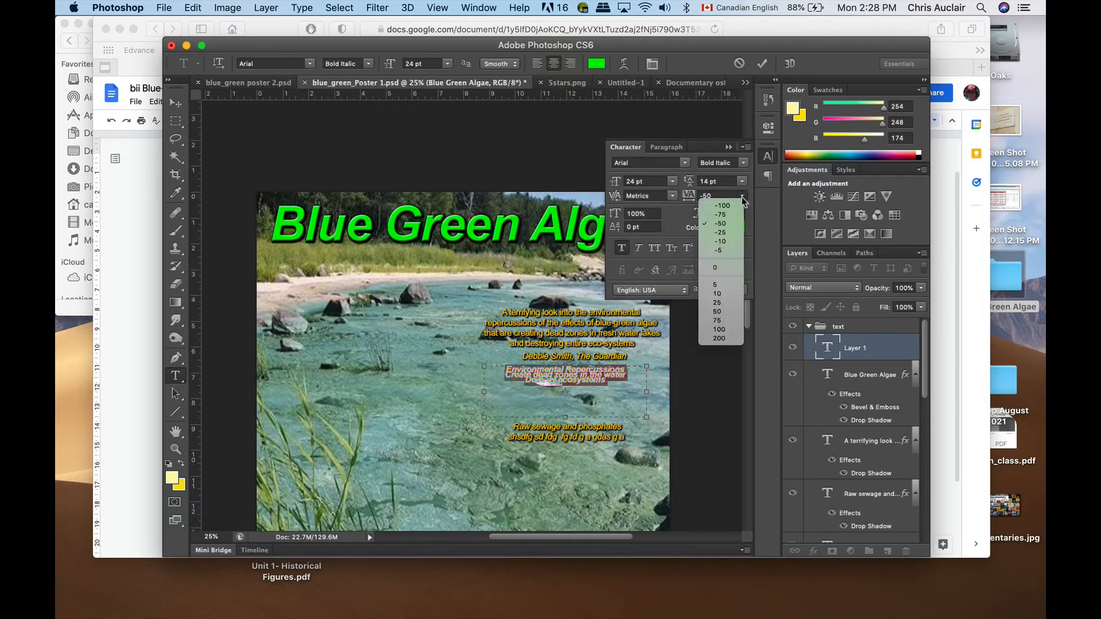
left_click(735, 275)
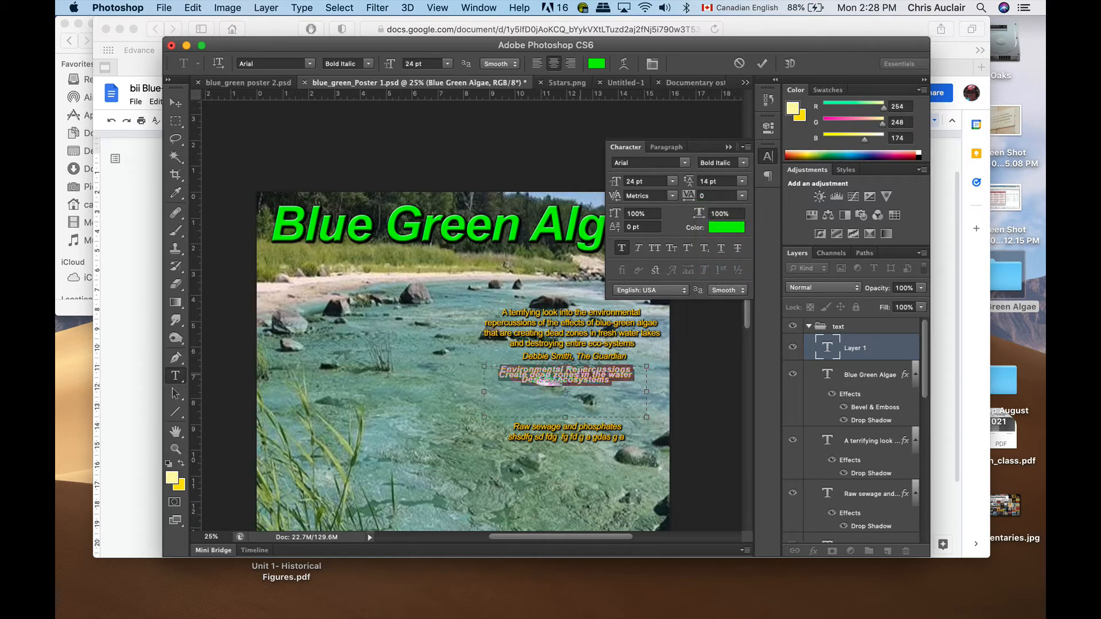
key("super+plus")
key("super+plus")
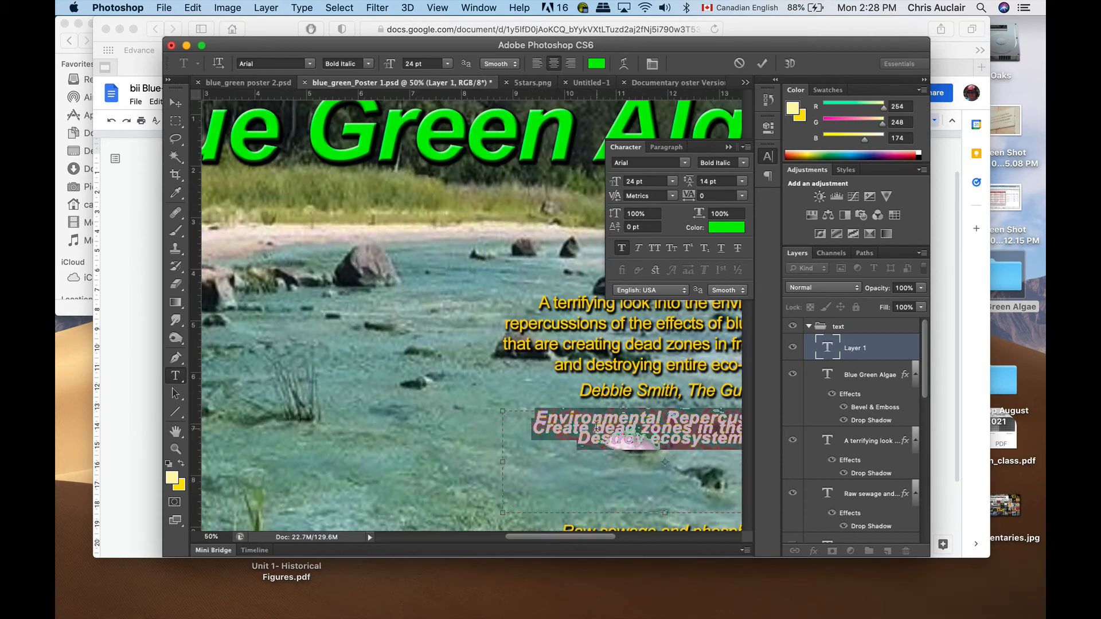
scroll(596, 427, "right", 3)
scroll(597, 427, "right", 1)
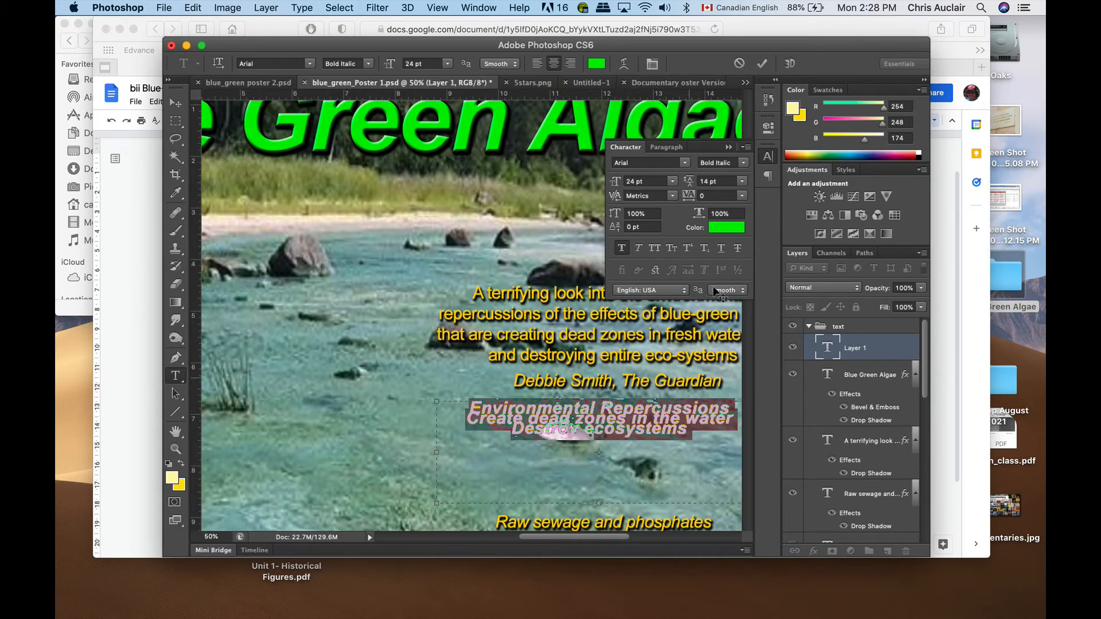
left_click(742, 182)
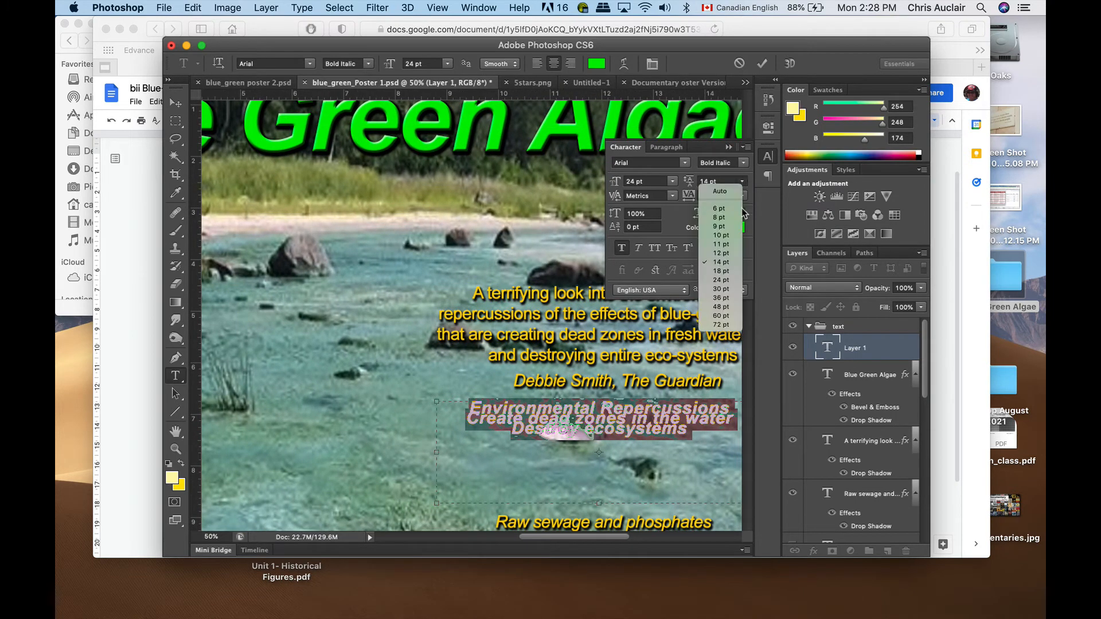
left_click(728, 279)
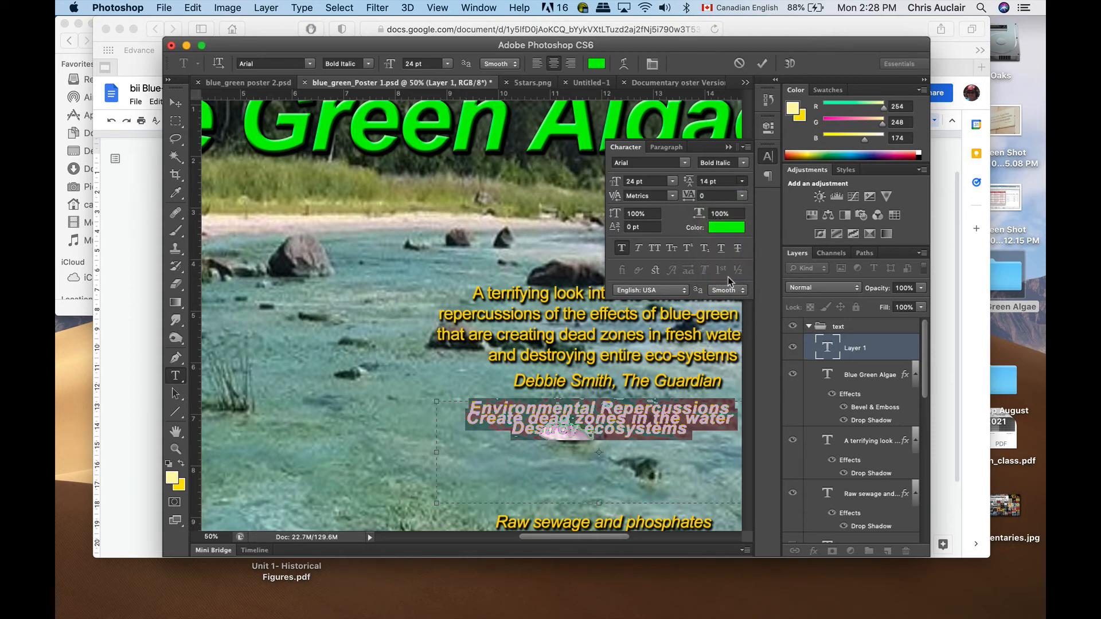
Reset the leading to Auto and back to 24 pt, commit the text, and close the Character panel
left_click(743, 183)
left_click(732, 193)
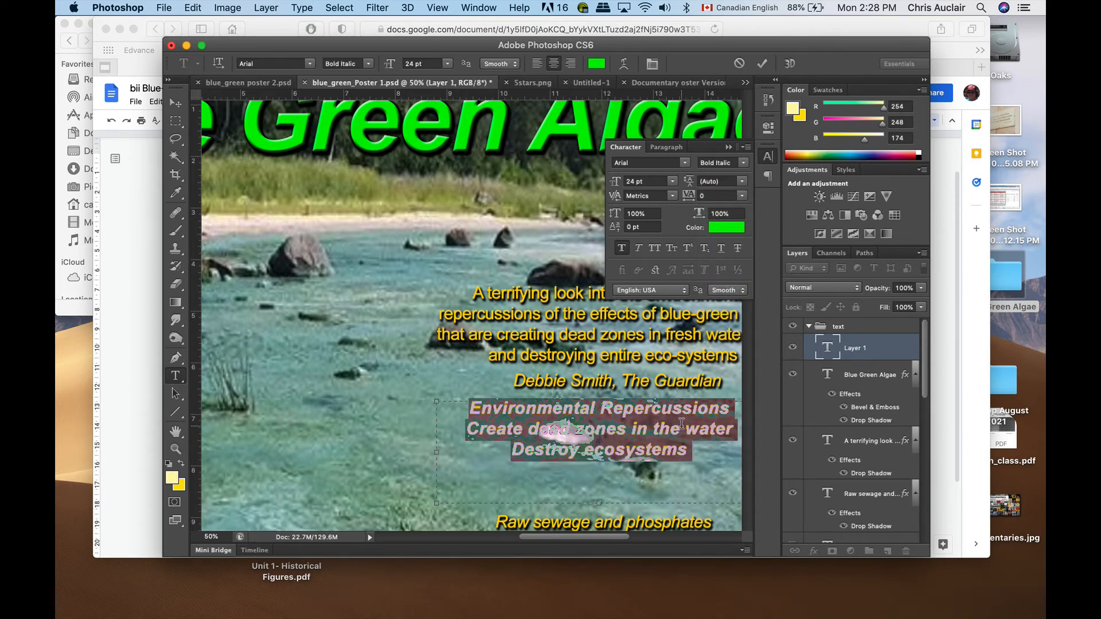
left_click(742, 182)
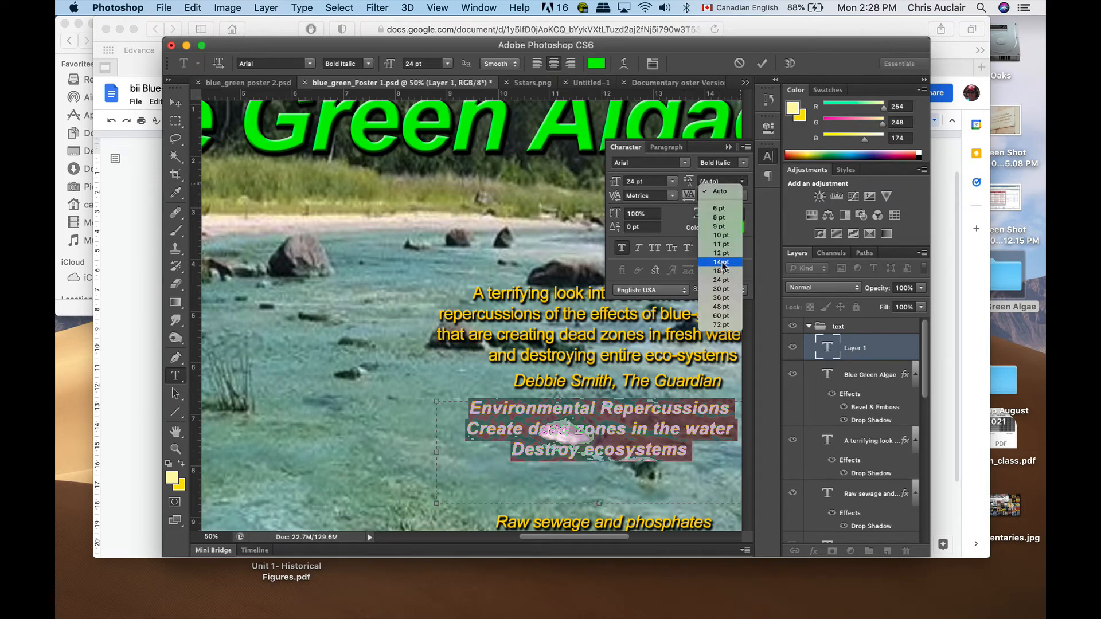
left_click(721, 280)
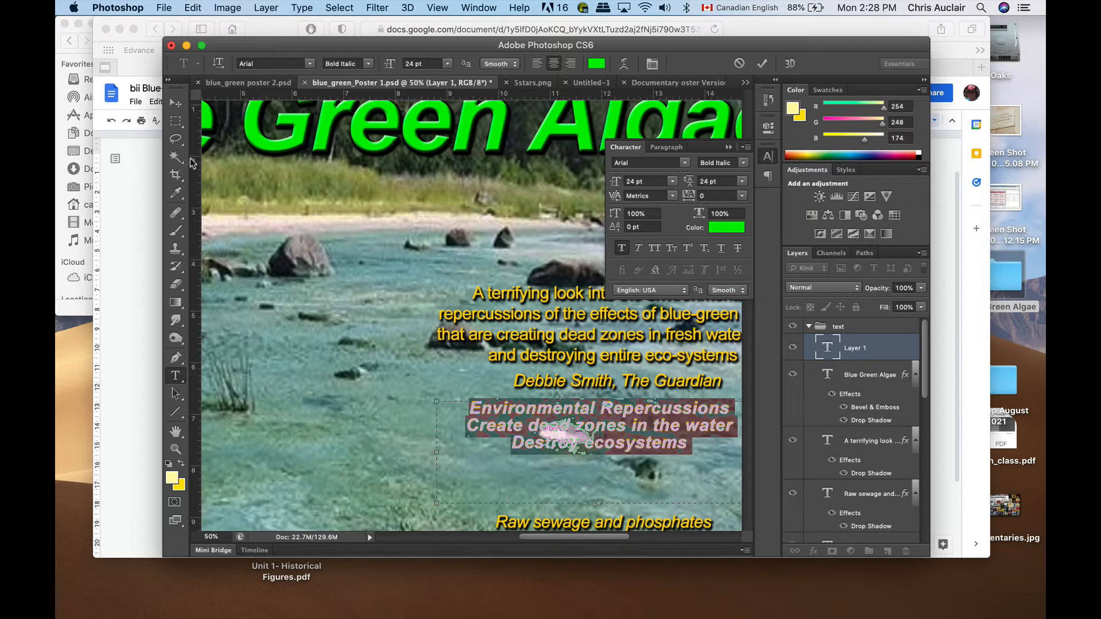
left_click(174, 122)
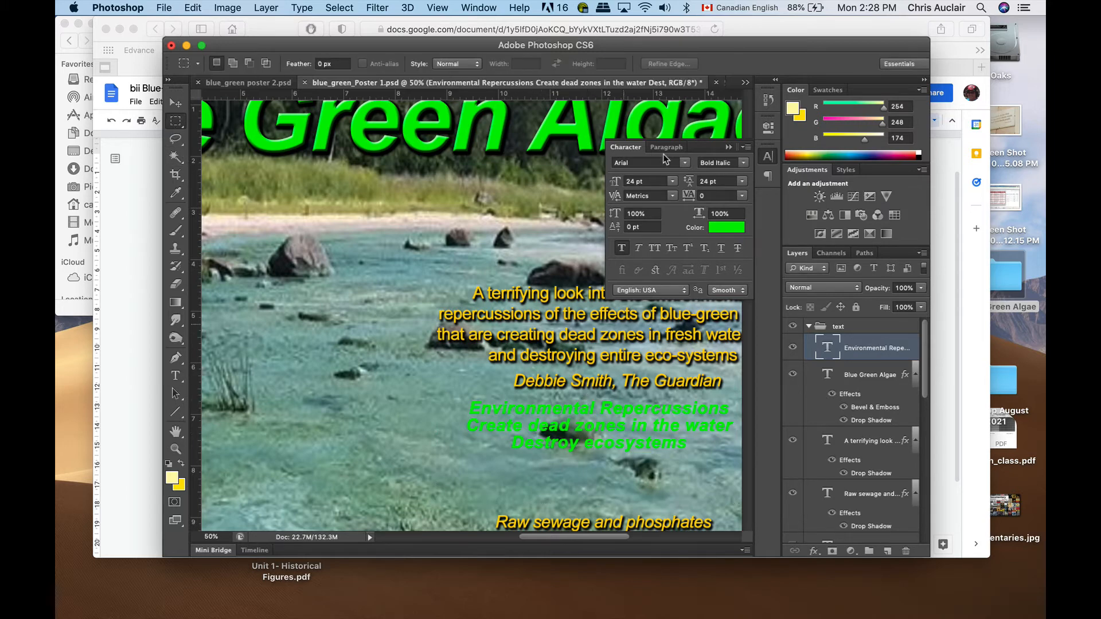
left_click(728, 147)
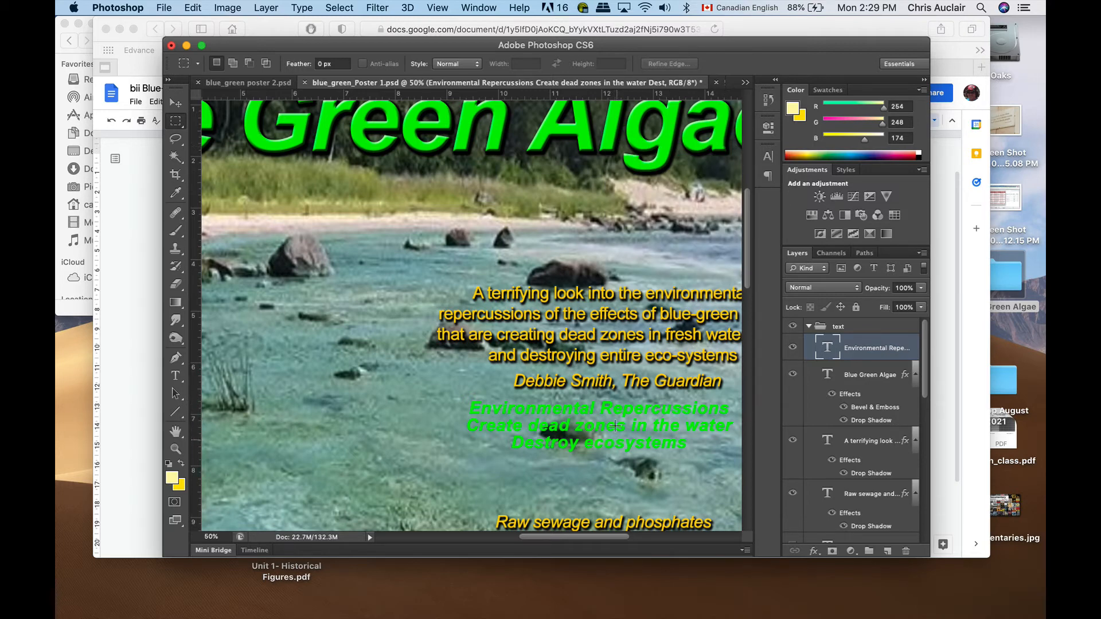
Recolour the Environmental Repercussions text to the quote's yellow (ffd409) by sampling it with the eyedropper
scroll(512, 323, "right", 5)
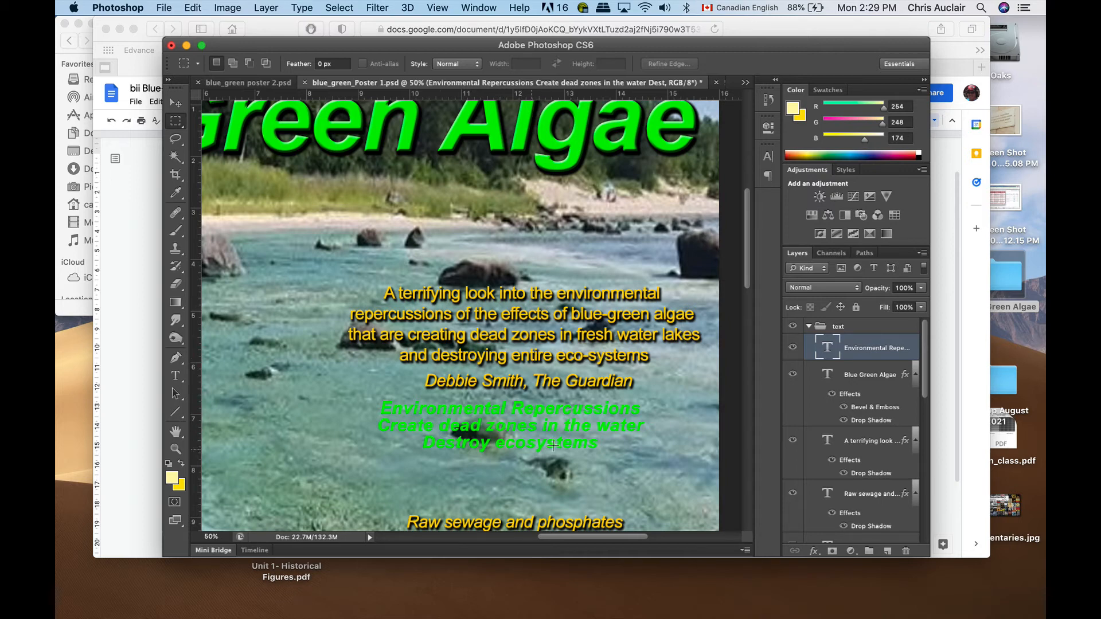
double_click(831, 351)
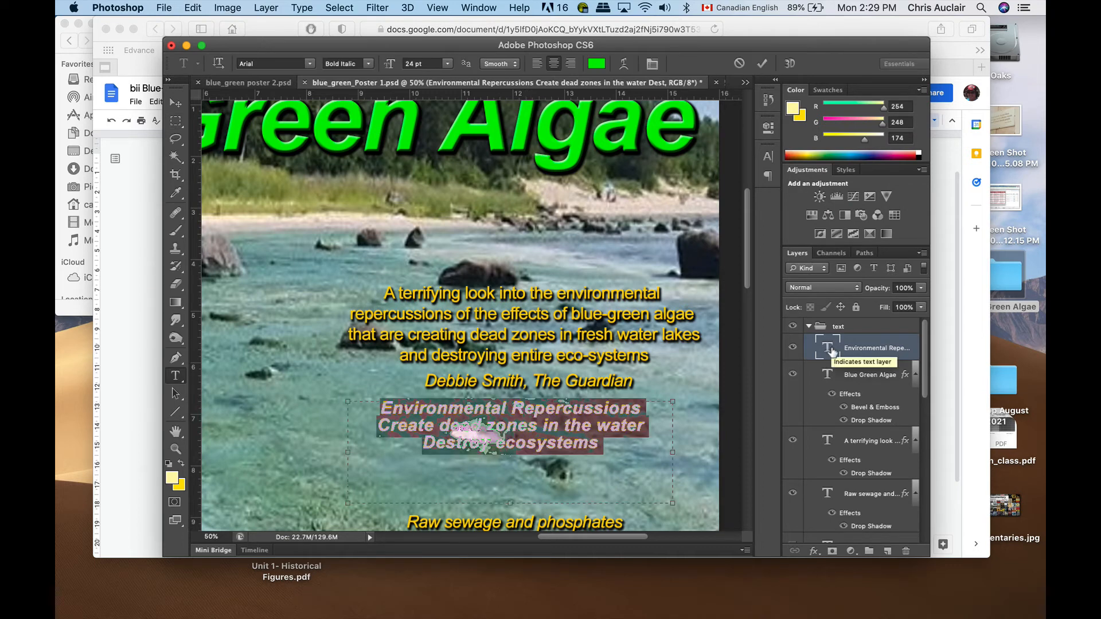
left_click(596, 63)
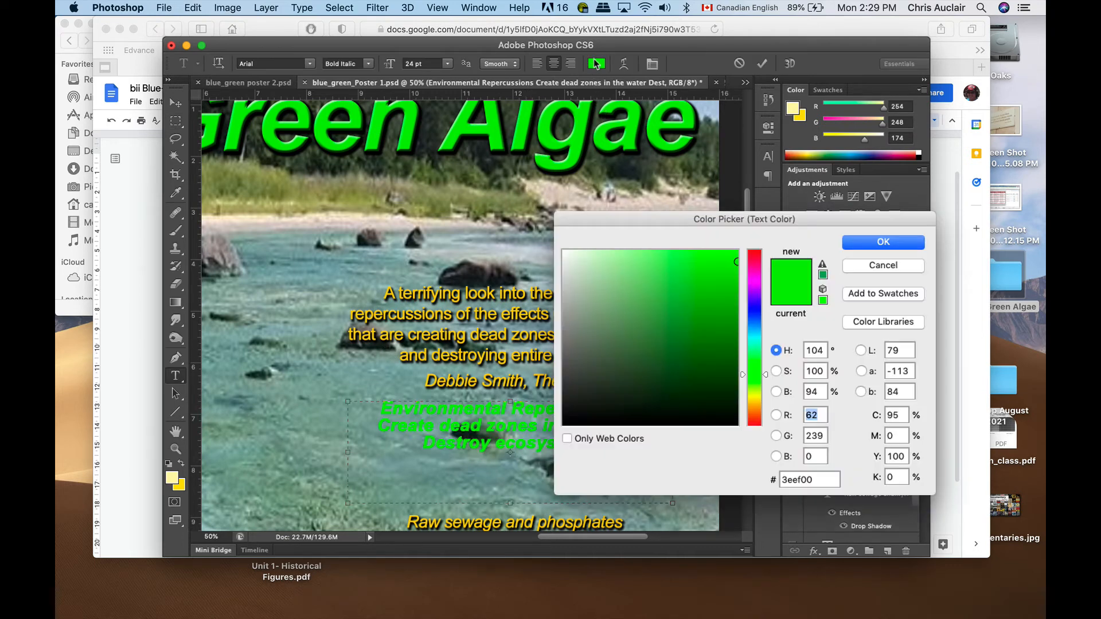
left_click(524, 316)
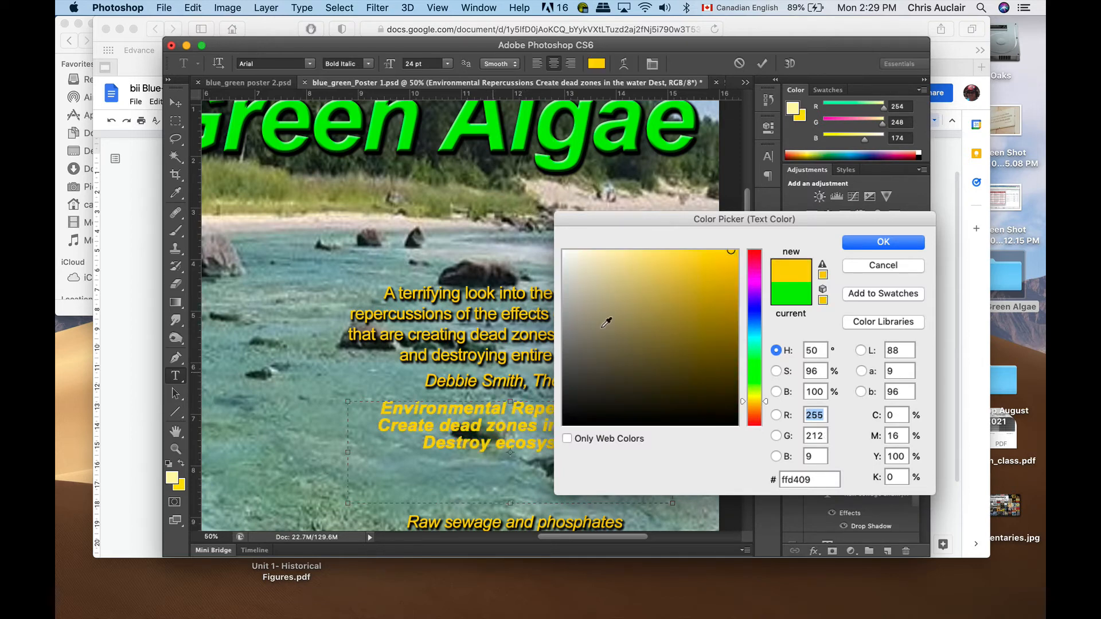
left_click(854, 243)
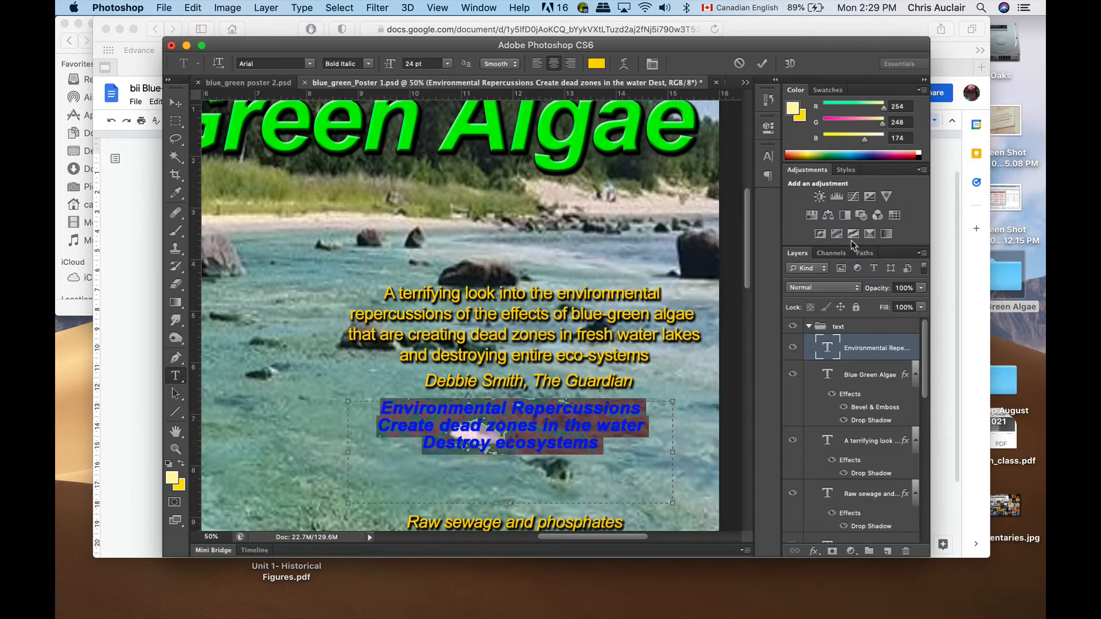
left_click(176, 108)
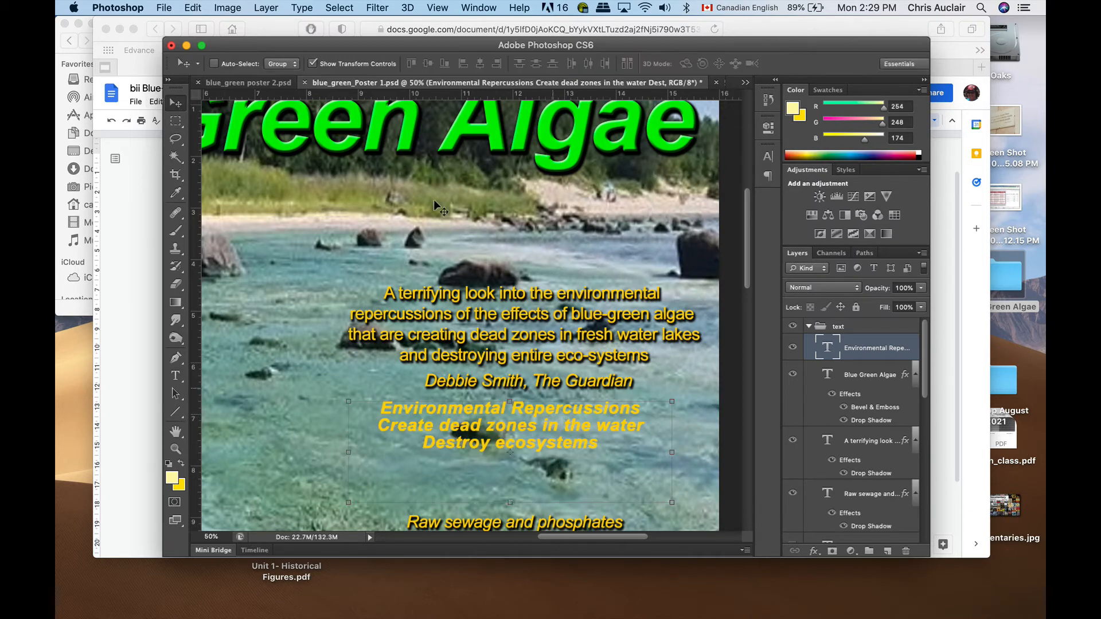
Apply a default Drop Shadow to the text layer and nudge the block slightly down and right
left_click(266, 7)
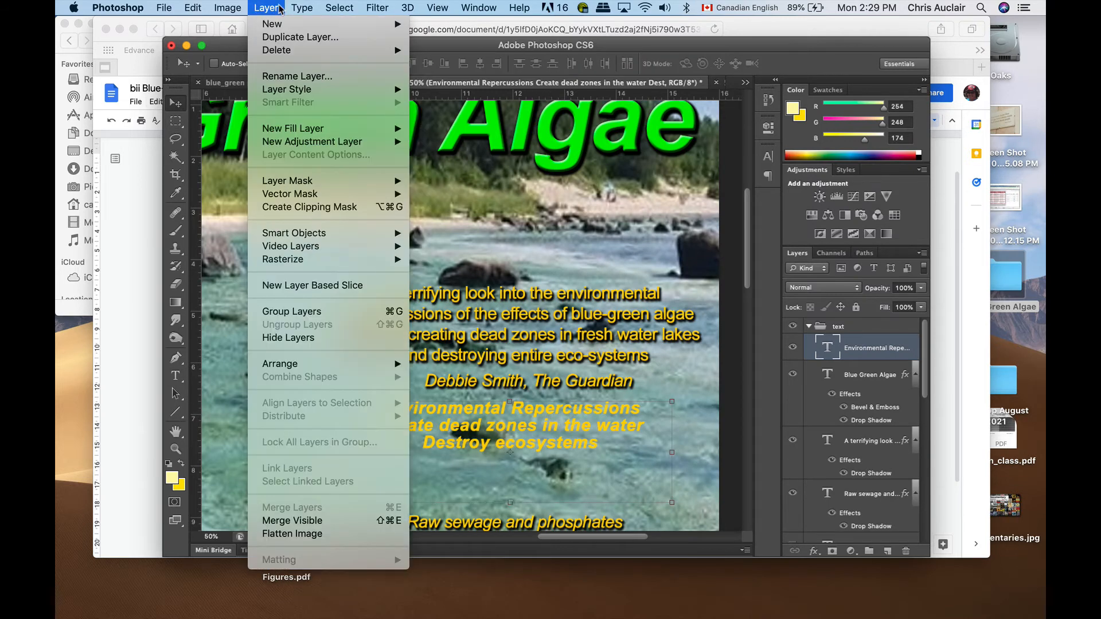
mouse_move(289, 95)
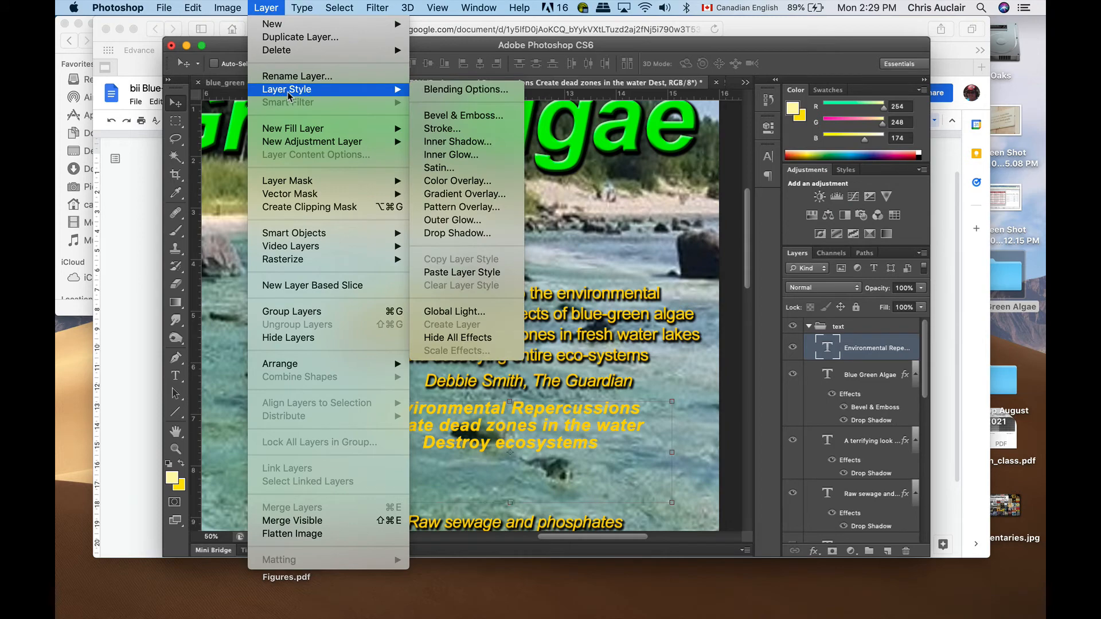
left_click(459, 232)
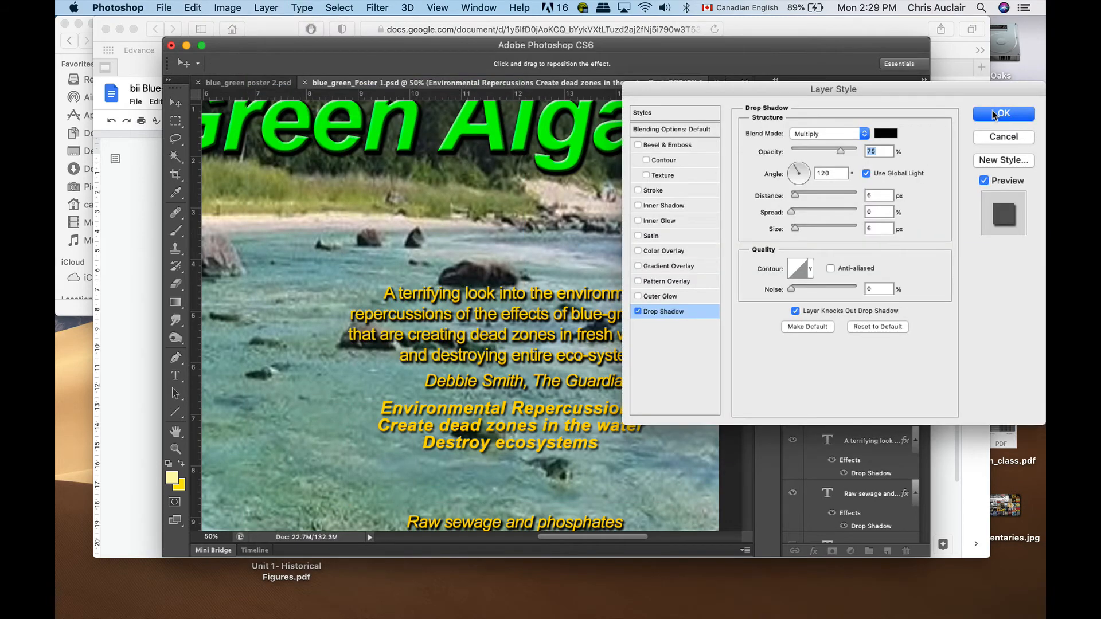
left_click(993, 116)
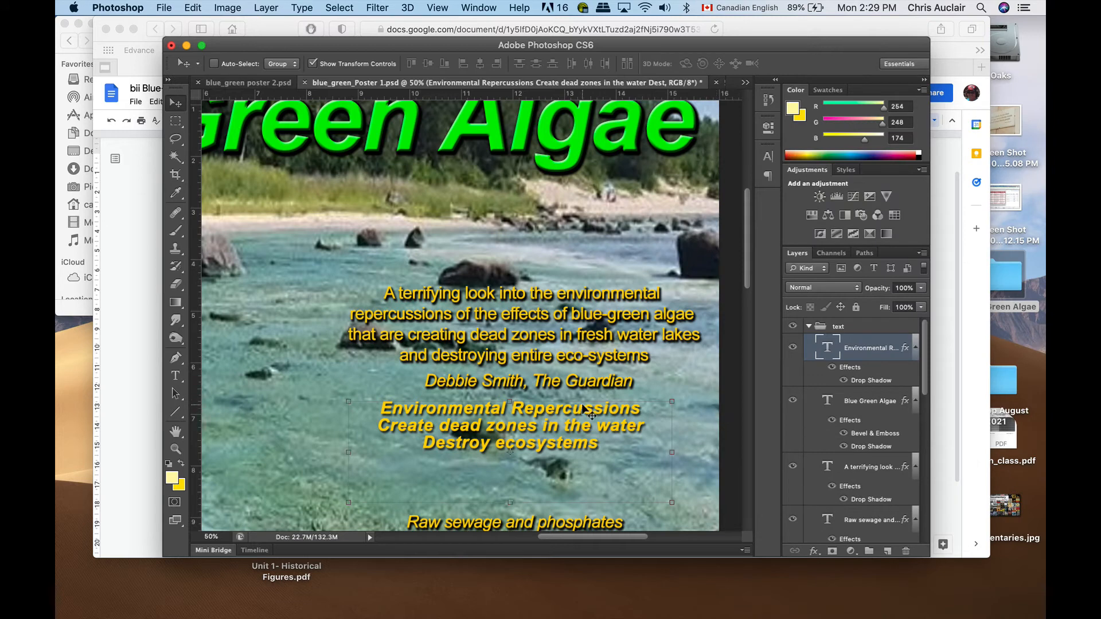
left_click_drag(592, 439, 606, 451)
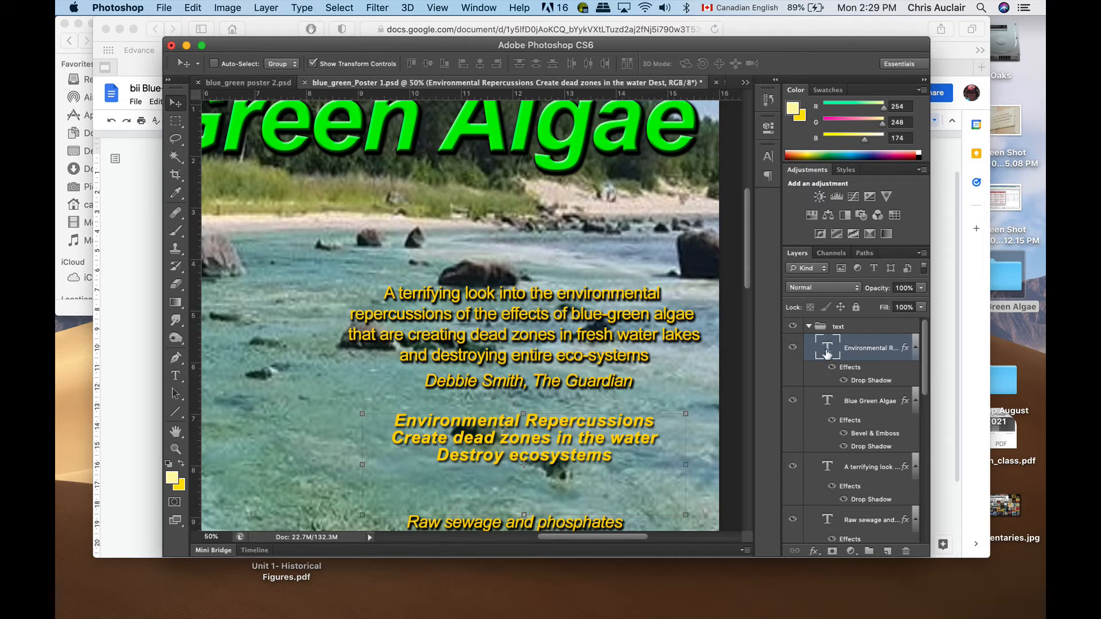
Delete the Environmental Repercussions layer, then show the 5 stars layer and place it below the attribution
key("Delete")
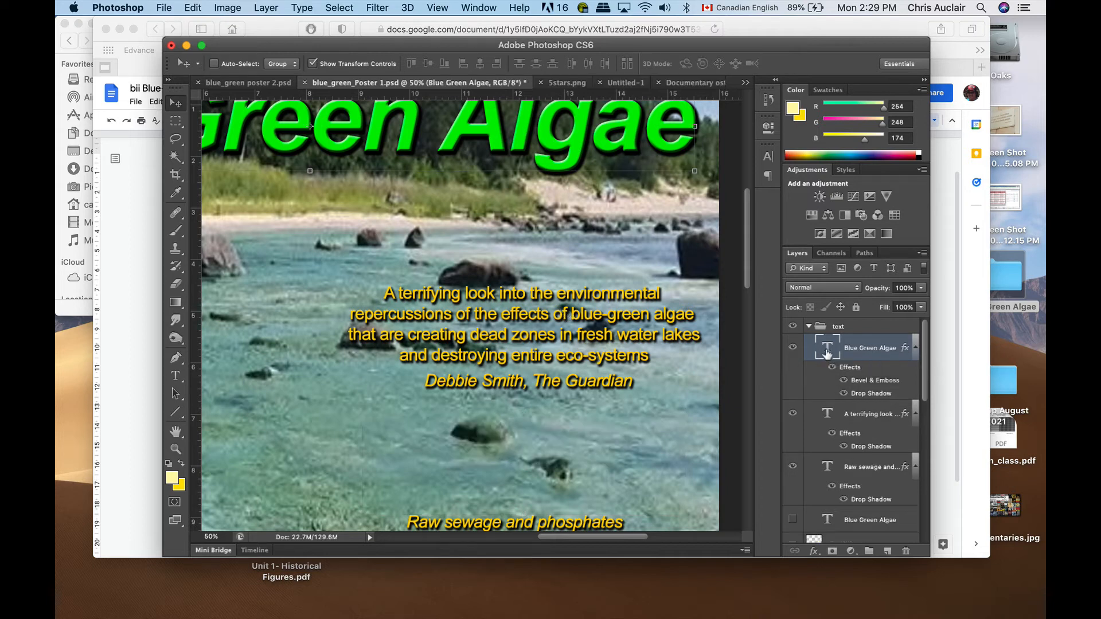
scroll(835, 420, "down", 5)
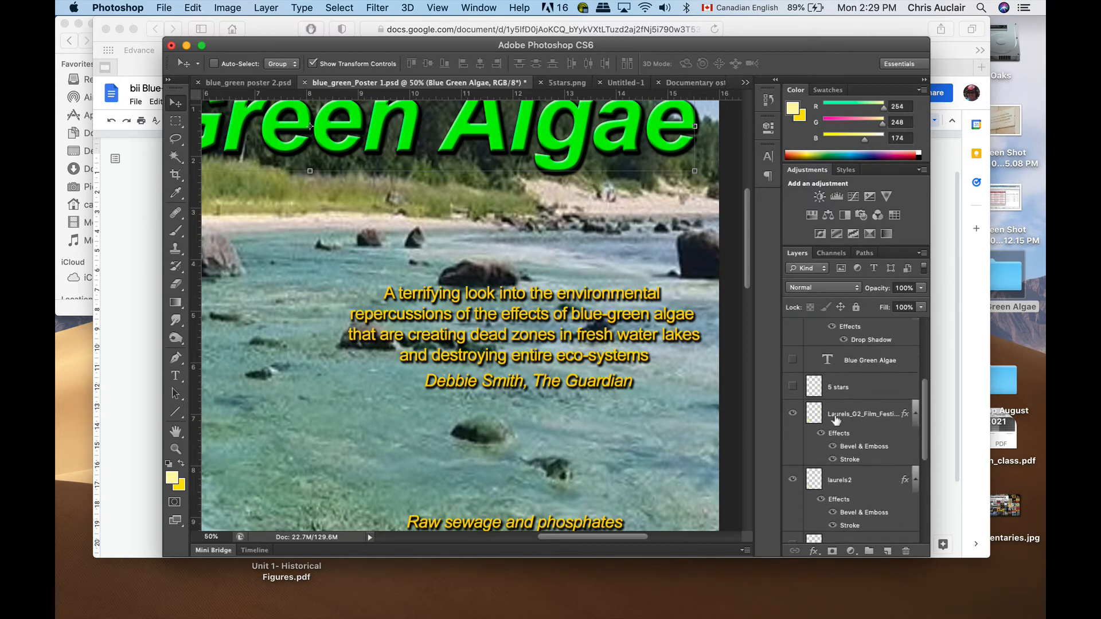
left_click(791, 387)
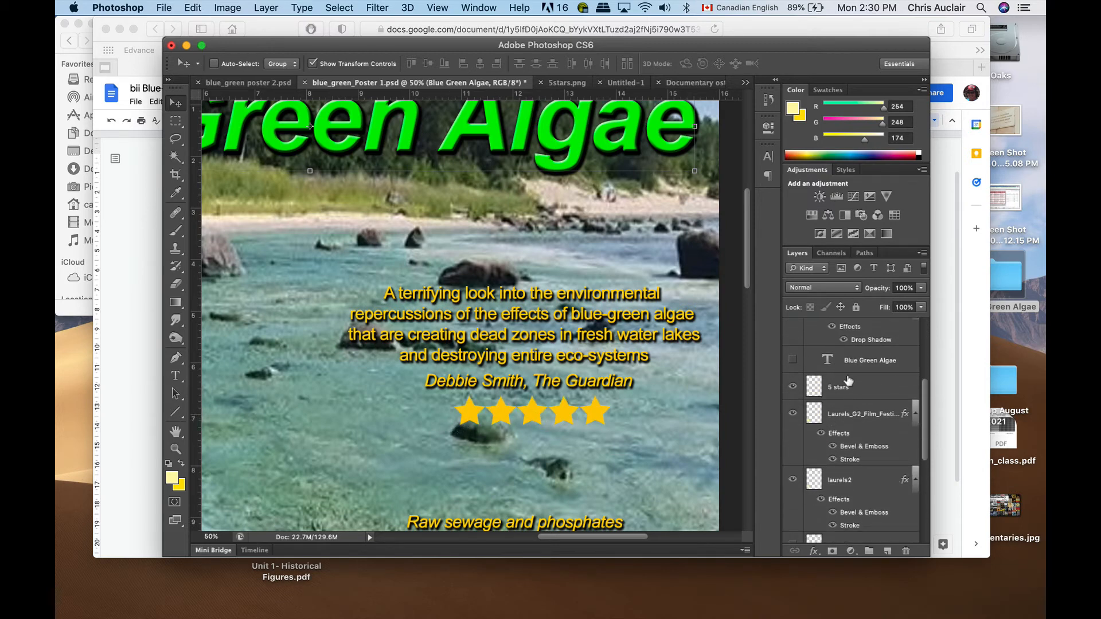
left_click(804, 386)
left_click_drag(583, 412, 575, 421)
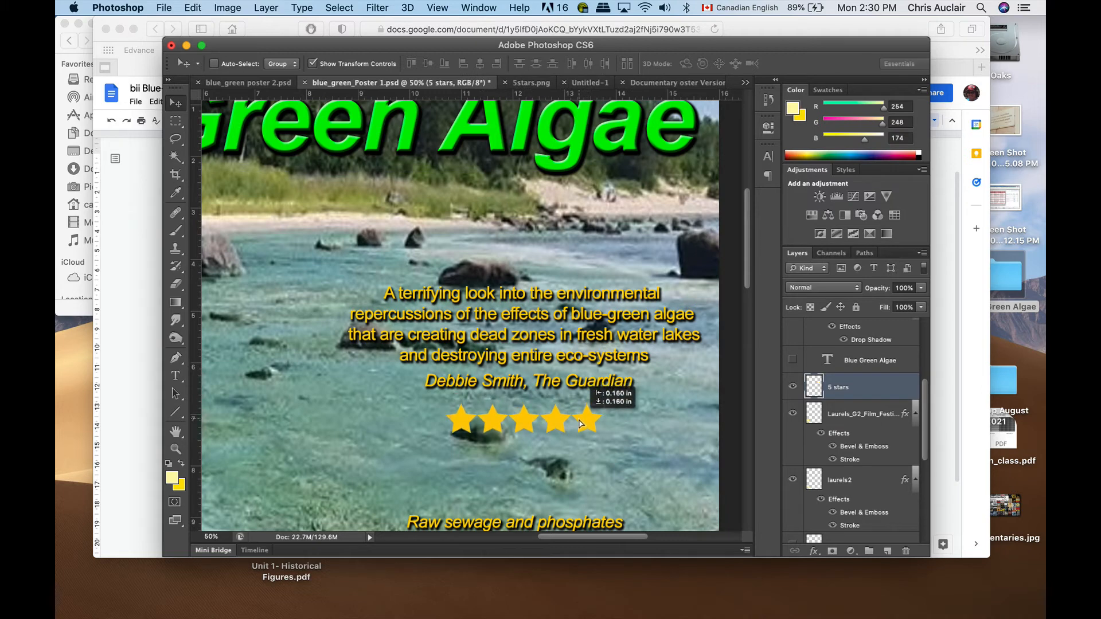
scroll(580, 423, "down", 2)
scroll(580, 424, "down", 4)
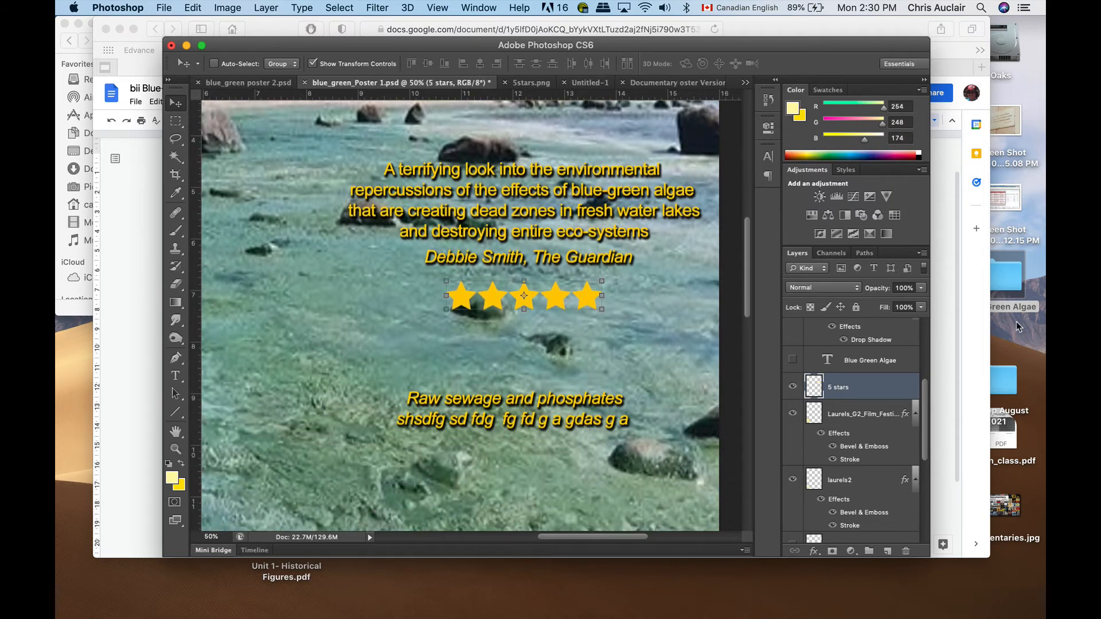
left_click(944, 346)
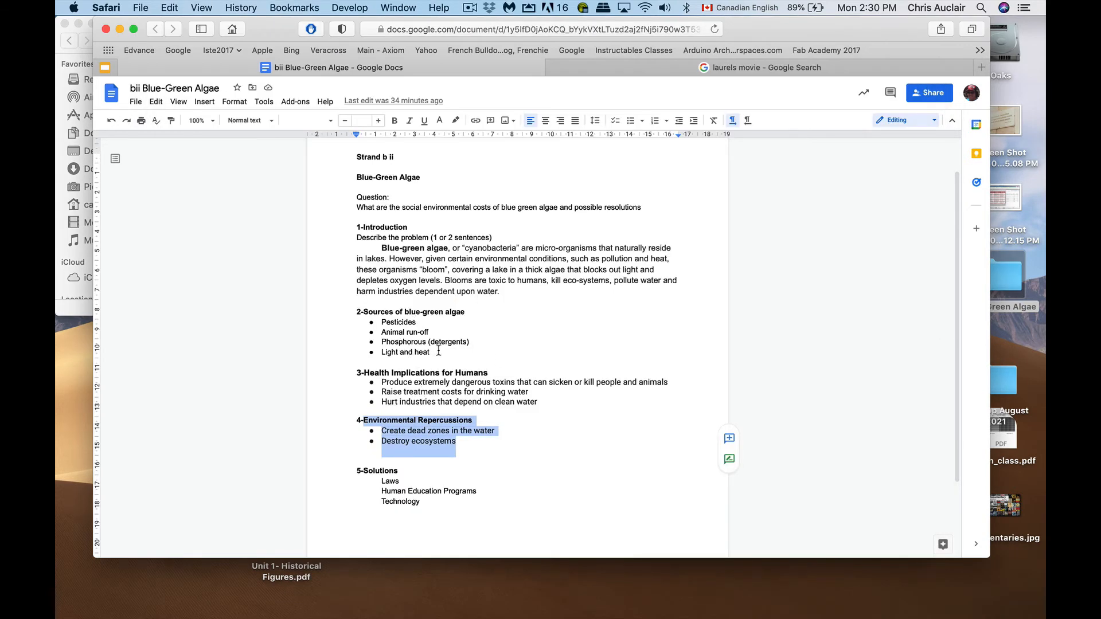
left_click_drag(445, 351, 362, 321)
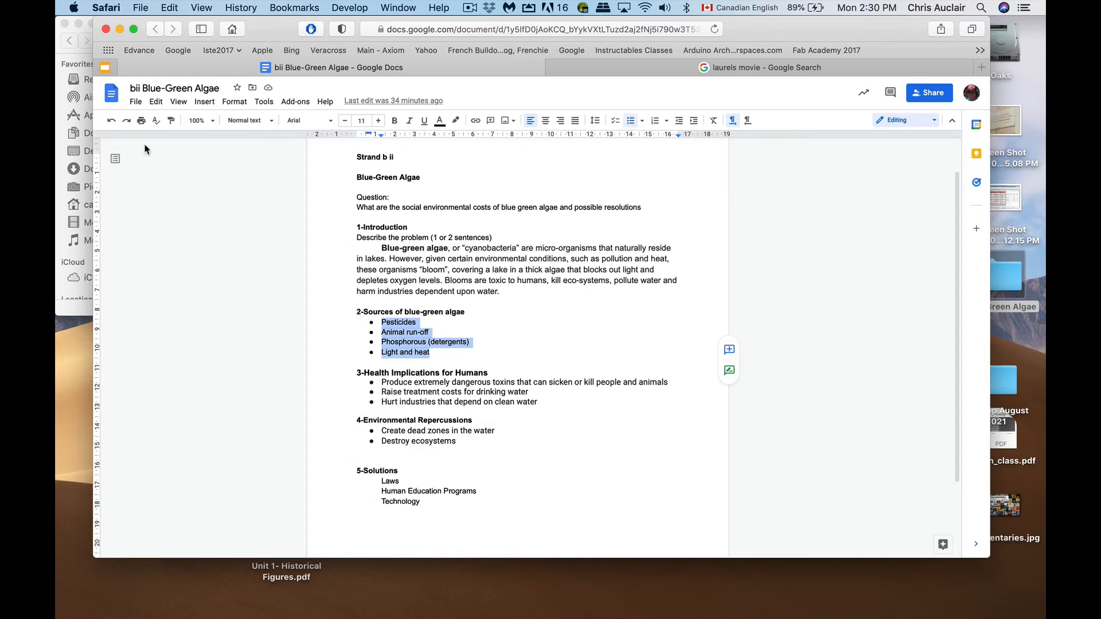
key("super+Tab")
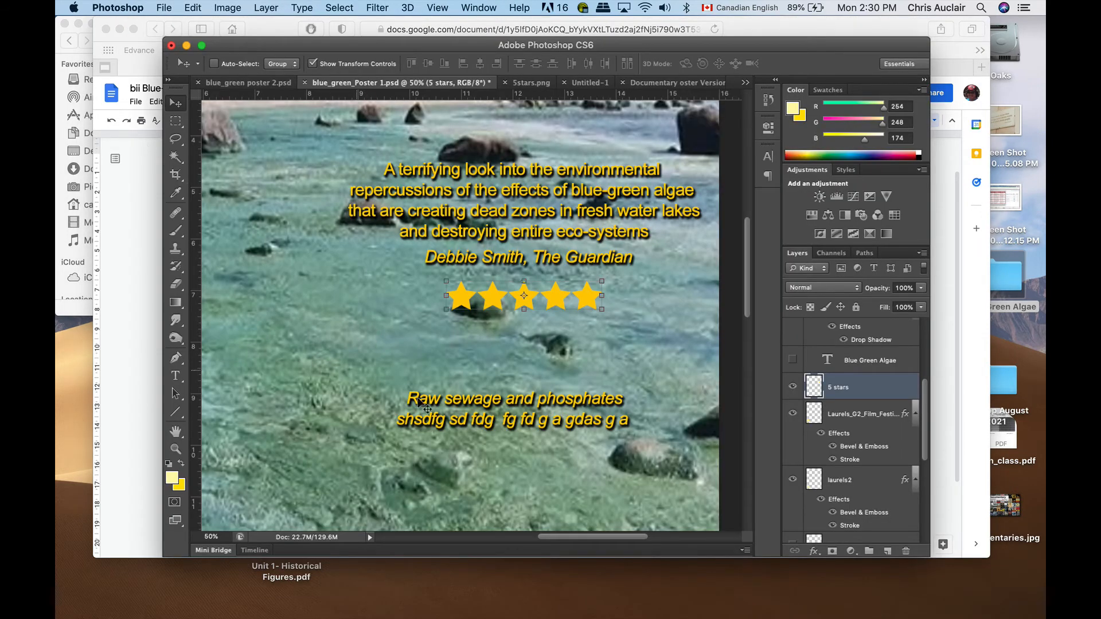
Replace the second quote's placeholder line with text ending 'create health risks' and add a new line
scroll(821, 461, "up", 5)
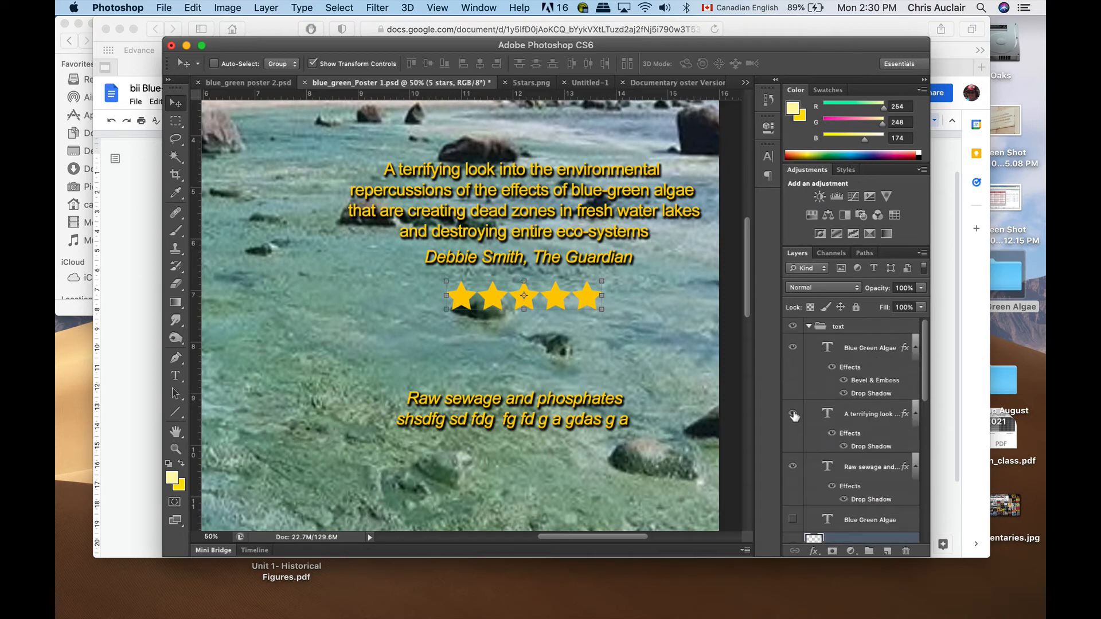
double_click(827, 466)
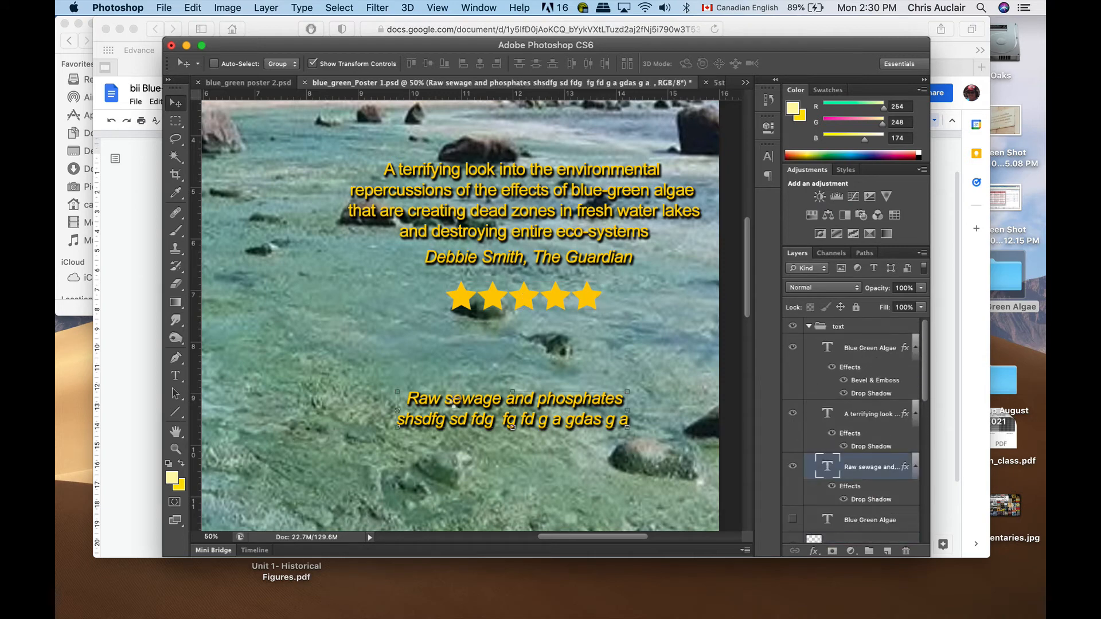
left_click(595, 423)
left_click_drag(629, 420, 393, 424)
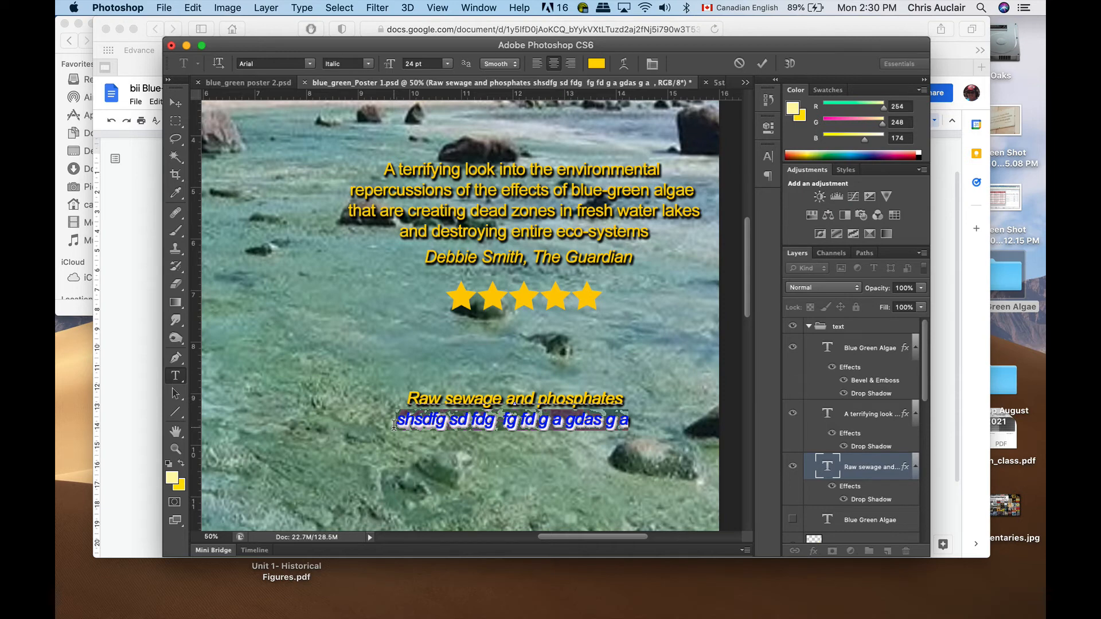
type("ma")
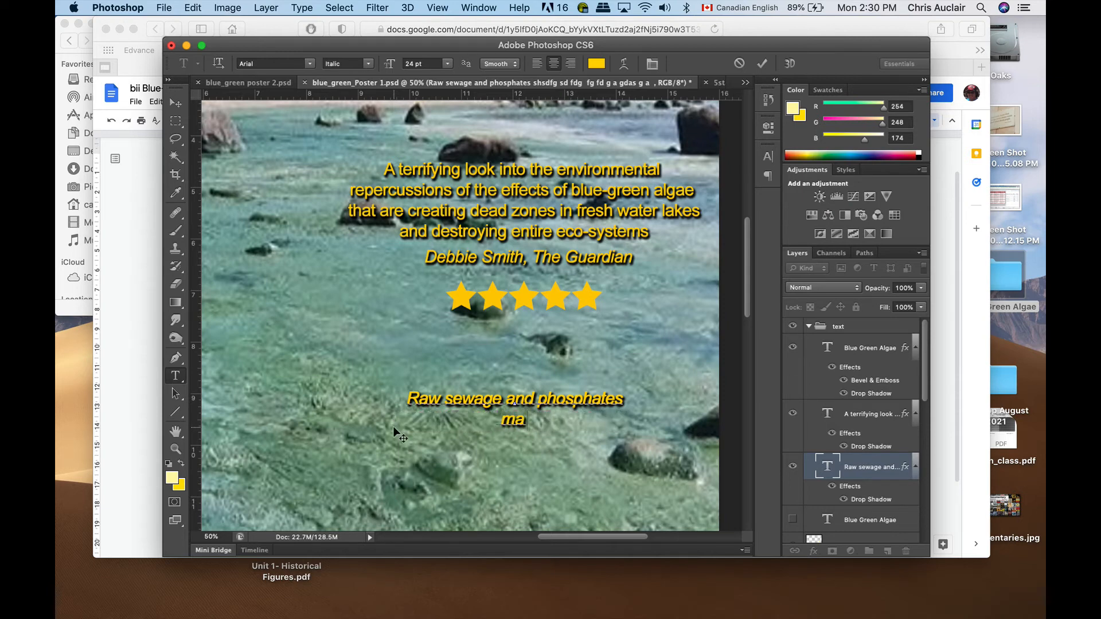
type("ssively")
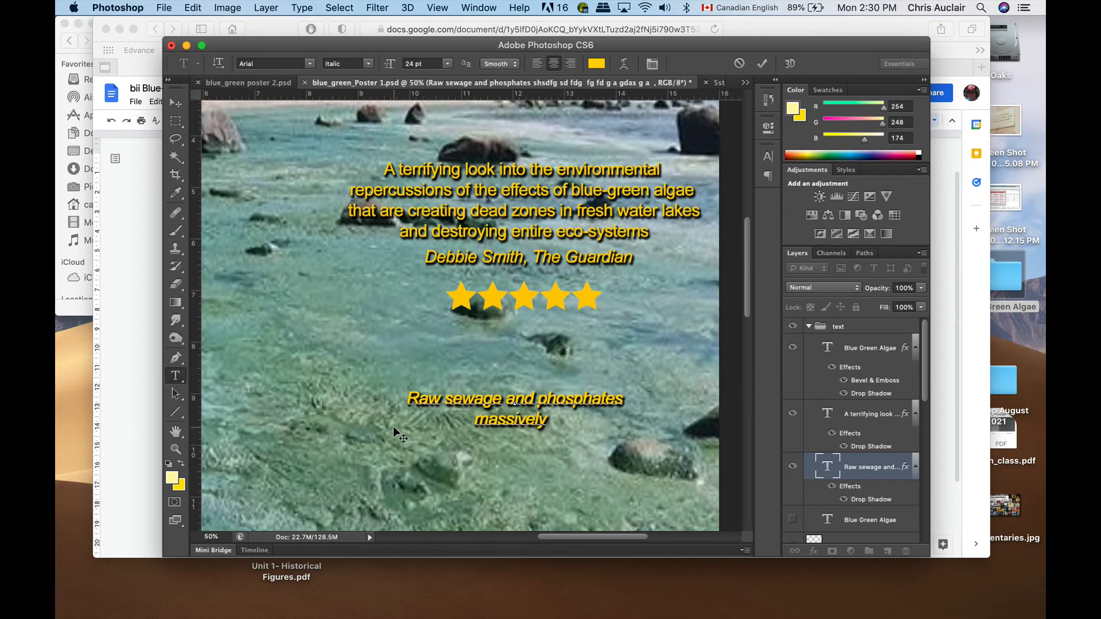
type(" contaminat")
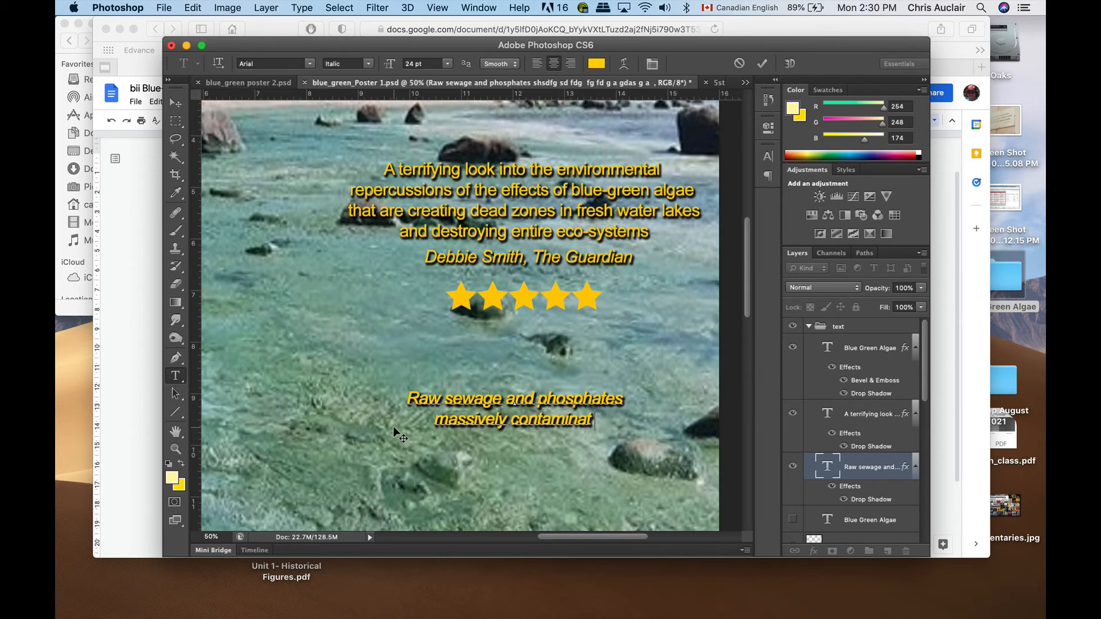
type("e and")
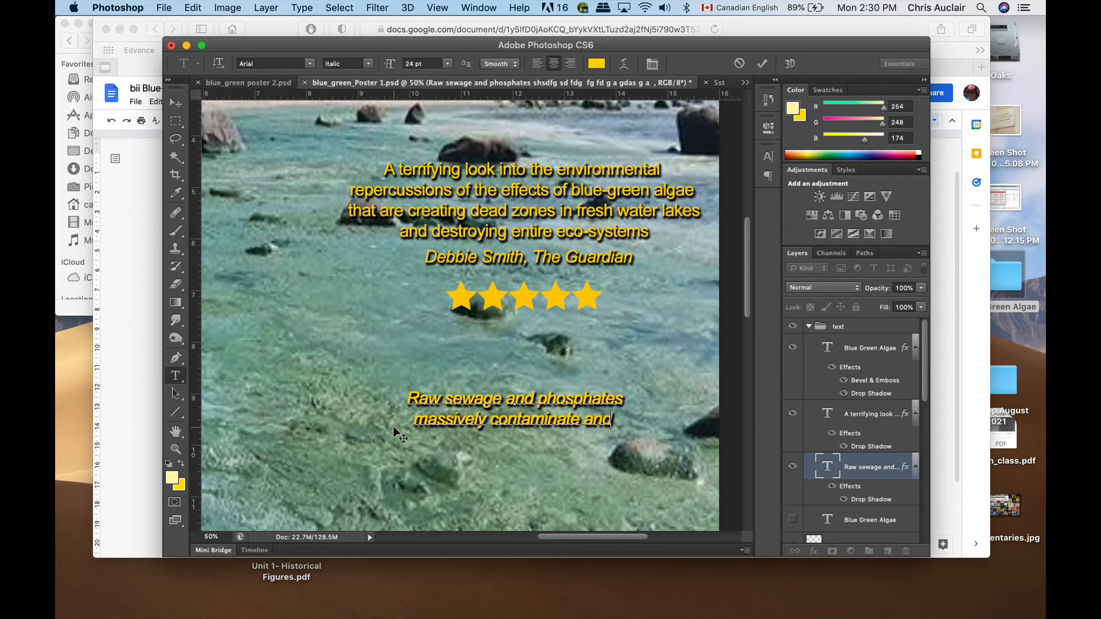
type(" put")
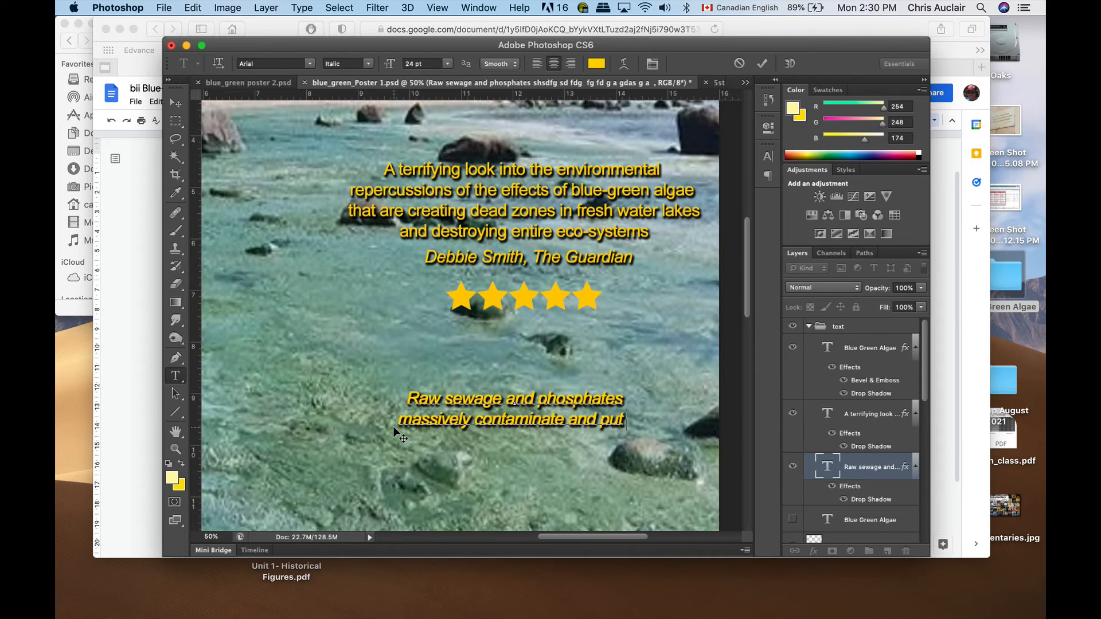
type(" hea")
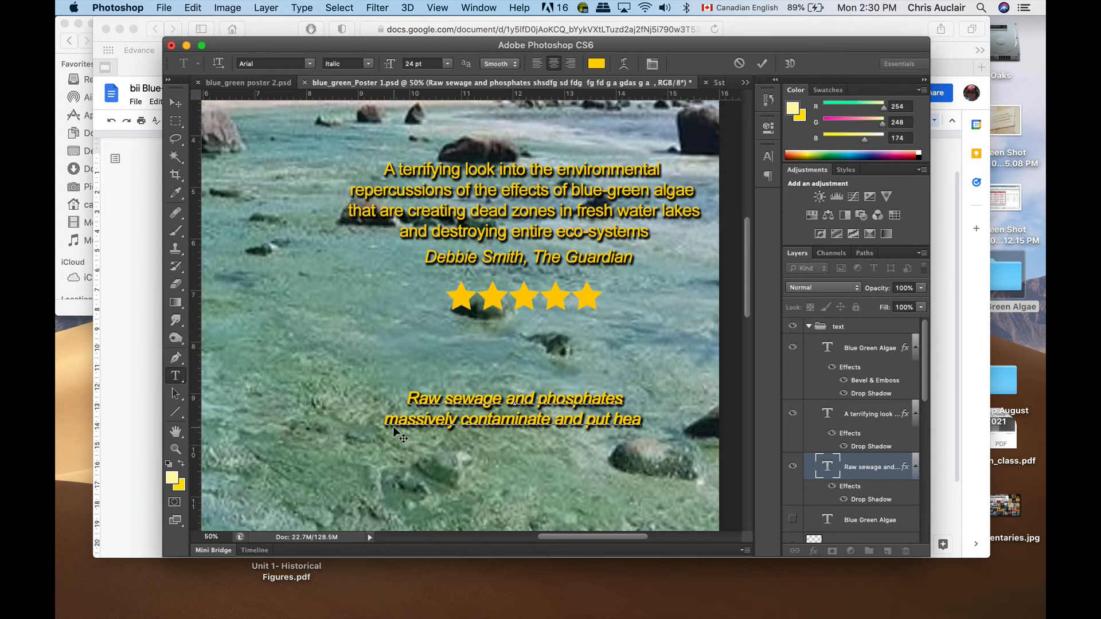
key("BackSpace")
key("BackSpace")
key("BackSpace")
key("BackSpace")
key("BackSpace")
key("BackSpace")
key("BackSpace")
key("BackSpace")
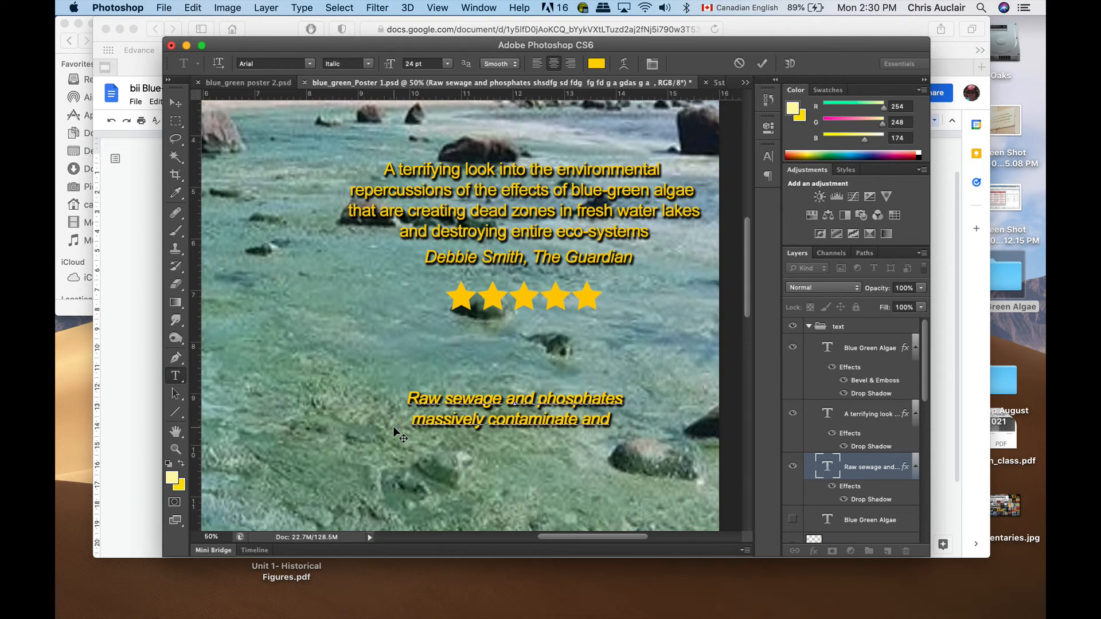
type("create")
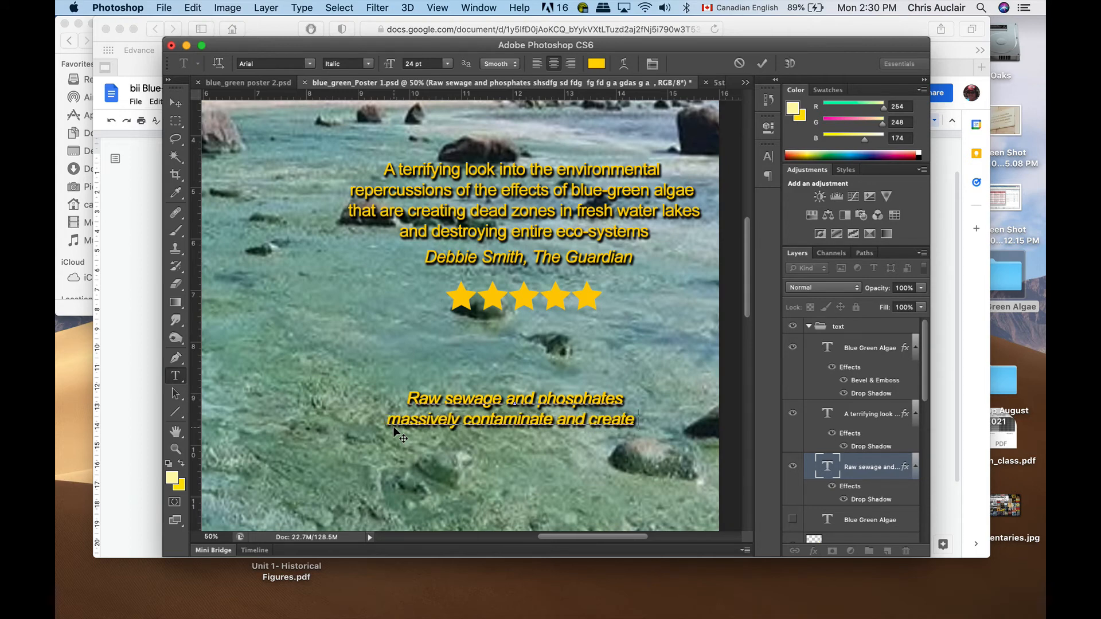
type(" health")
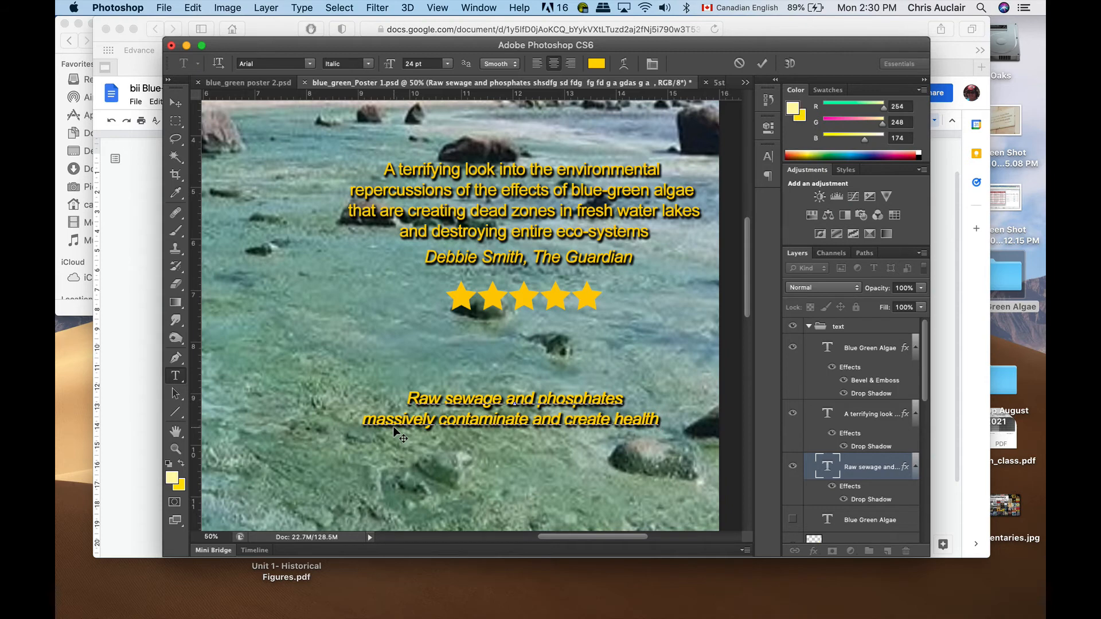
type(" ris")
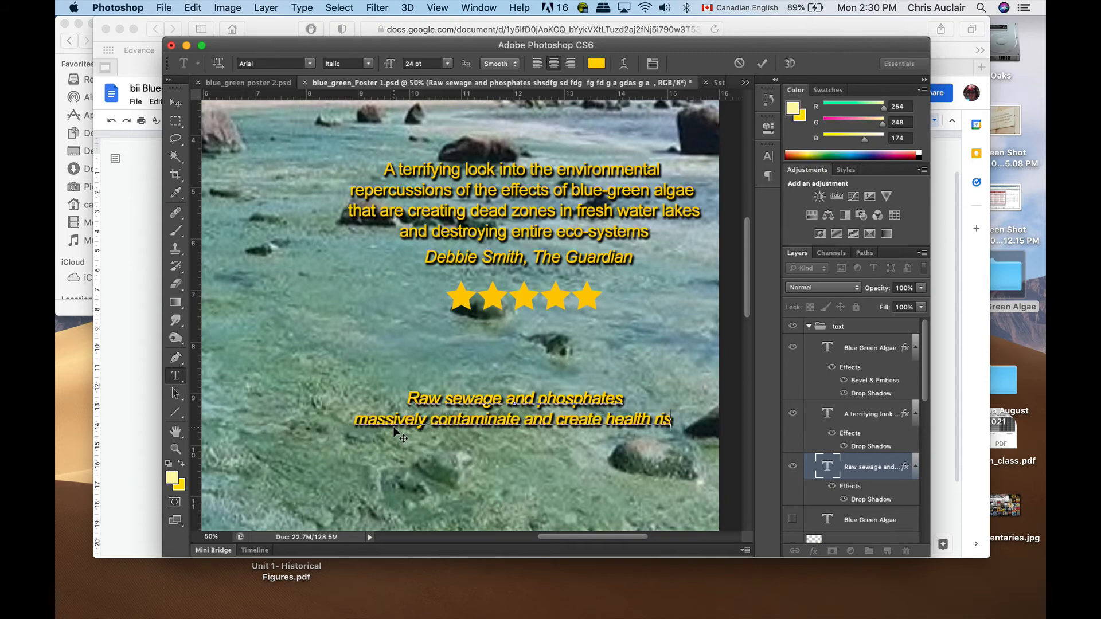
type("ks")
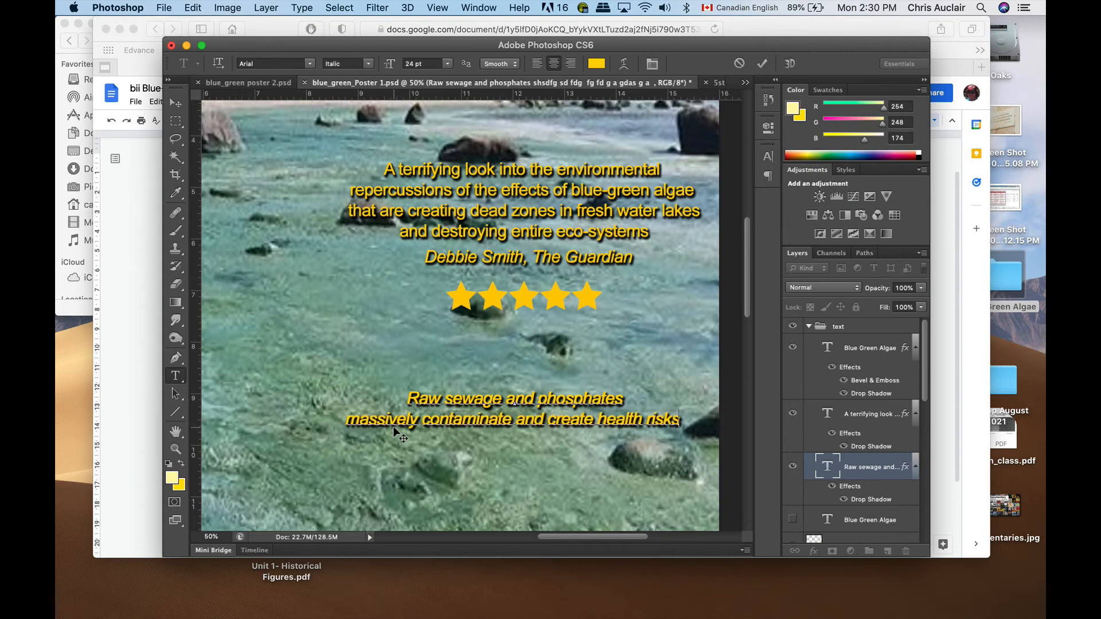
key("Return")
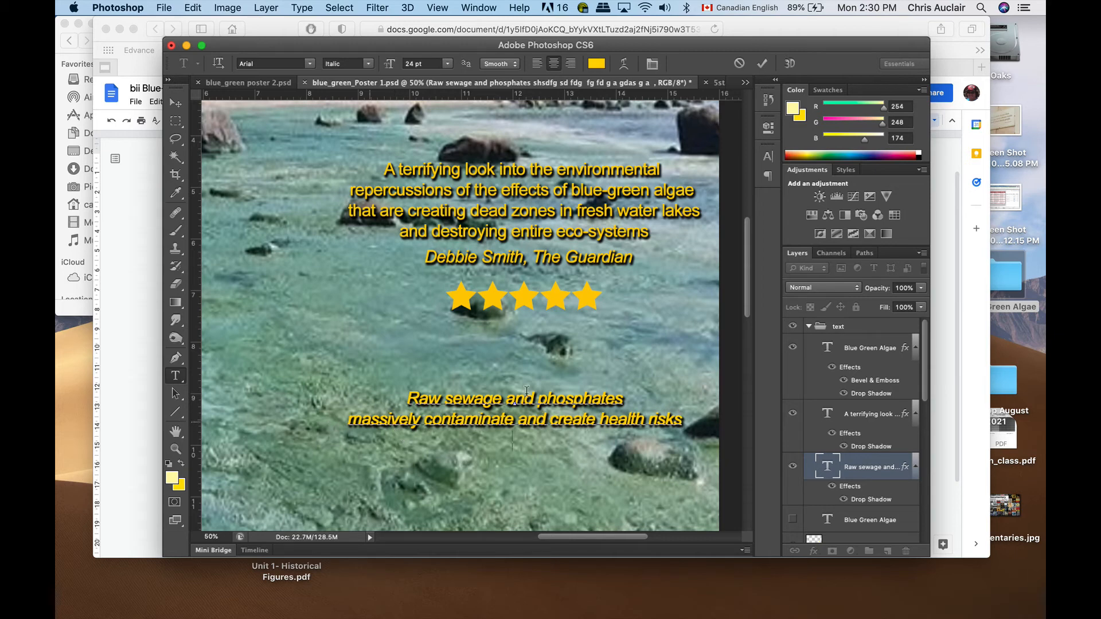
Change both lines of the second quote from italic to Regular style
left_click_drag(680, 424, 372, 383)
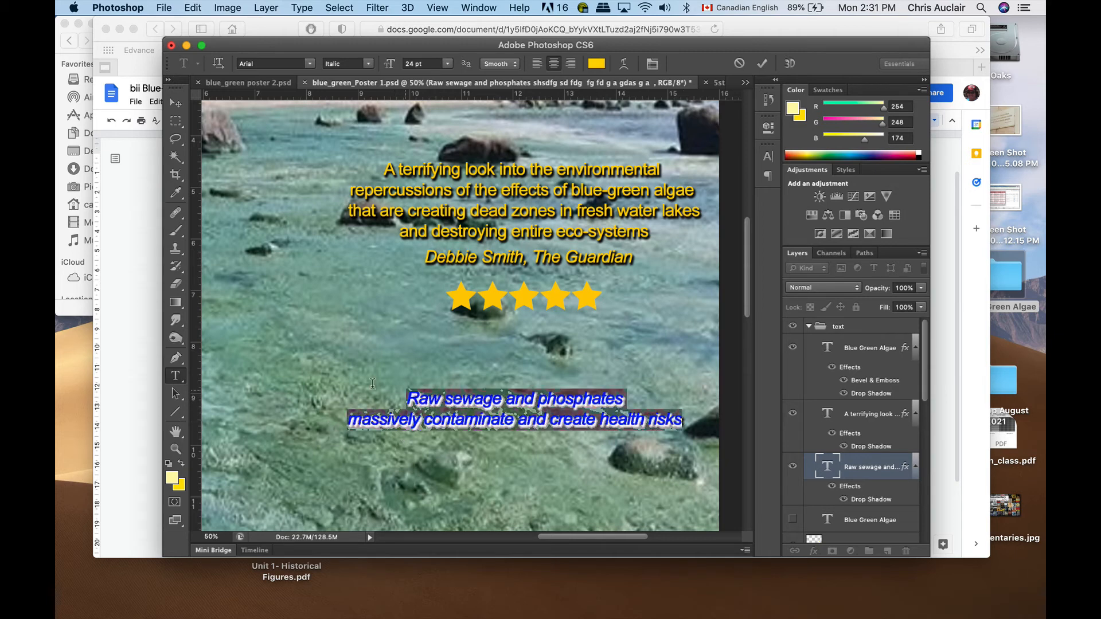
left_click(768, 156)
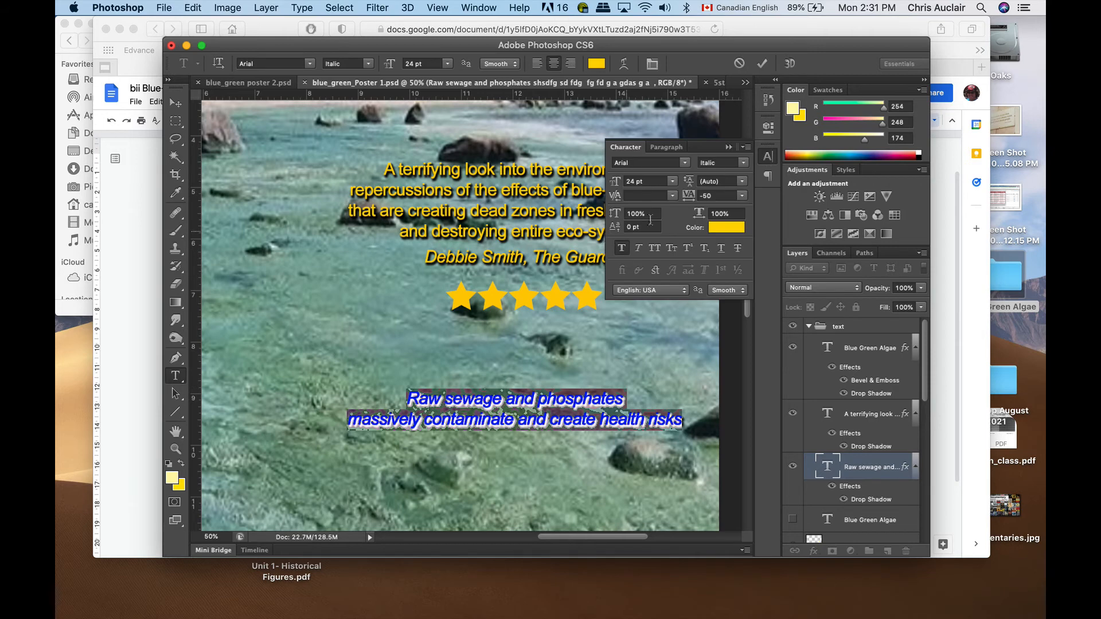
left_click(738, 164)
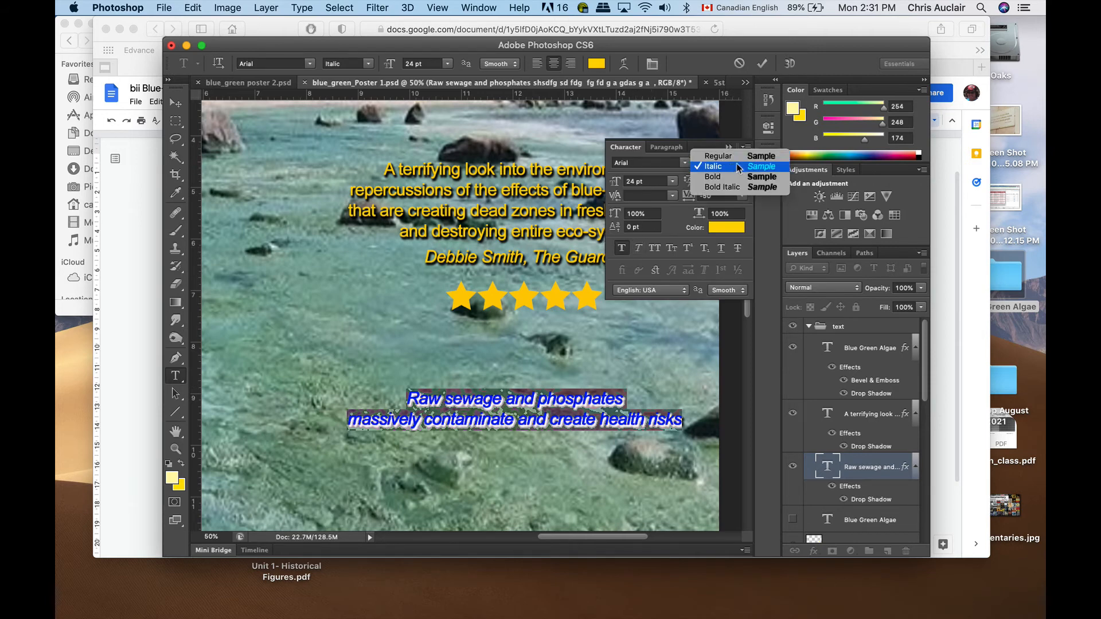
left_click(730, 156)
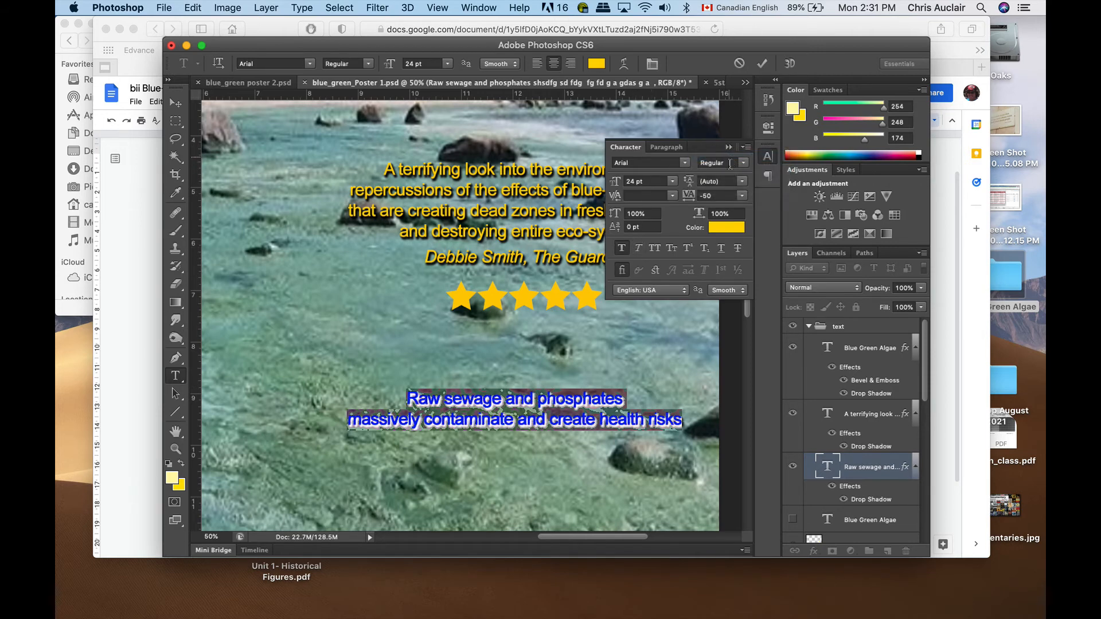
left_click(682, 416)
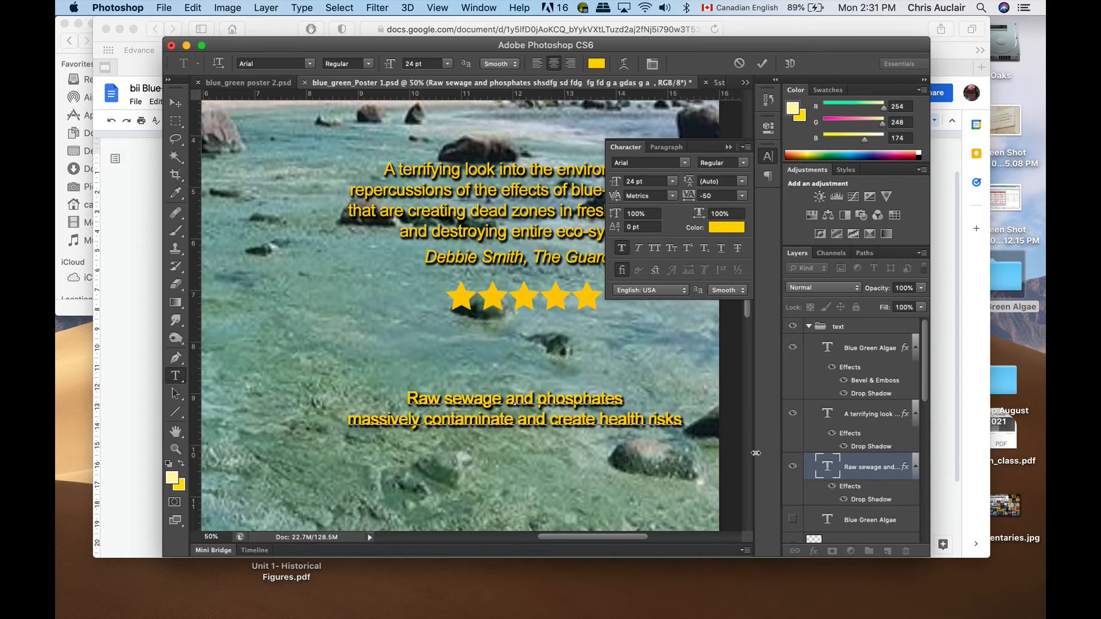
Add the author's name in Faux Italic followed by ', The Montreal Gazette', and commit the text
type("Frank Baum")
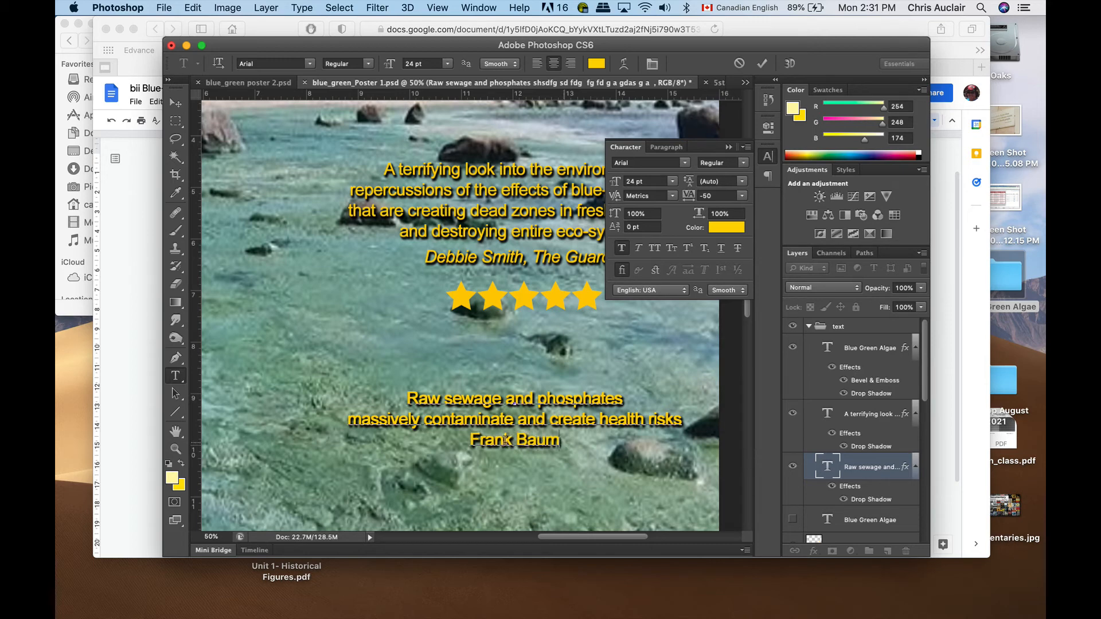
left_click_drag(564, 442, 438, 441)
left_click(640, 249)
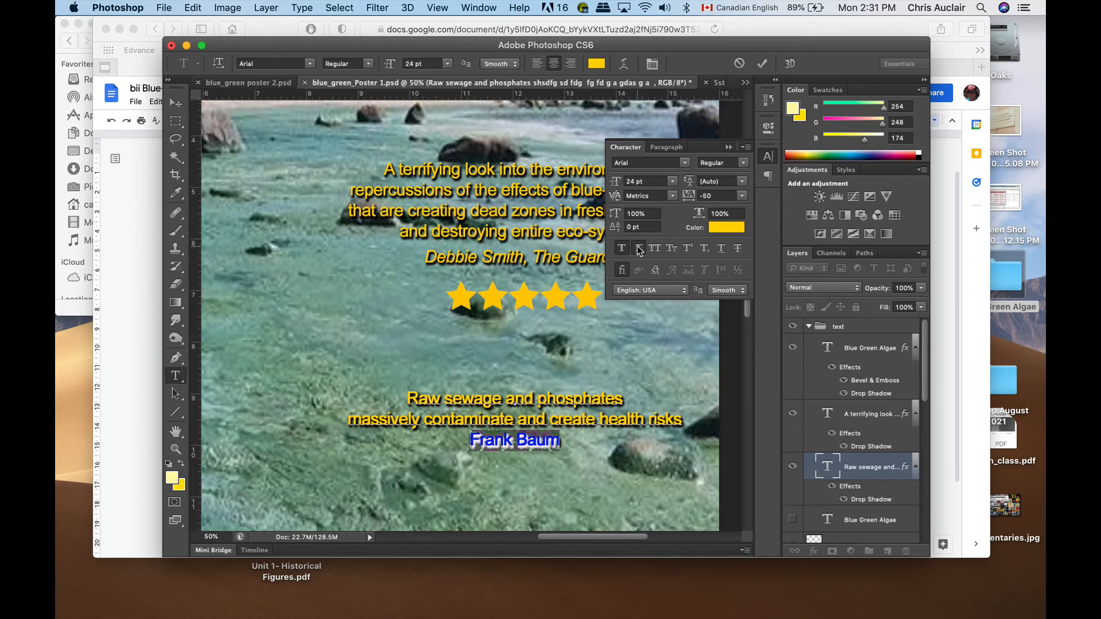
left_click(556, 445)
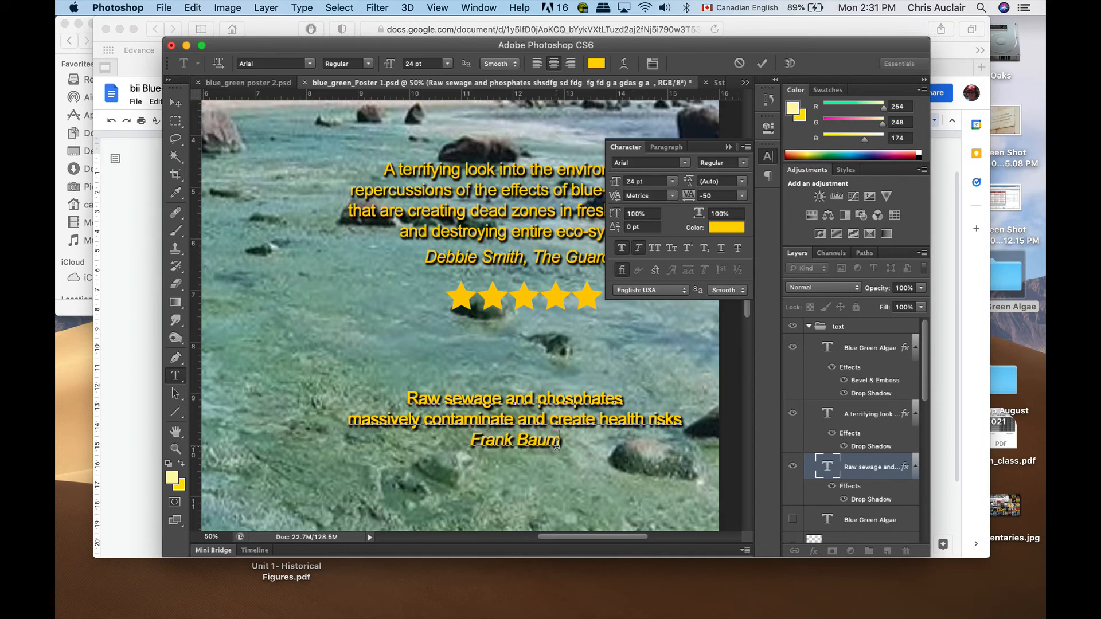
type(", The")
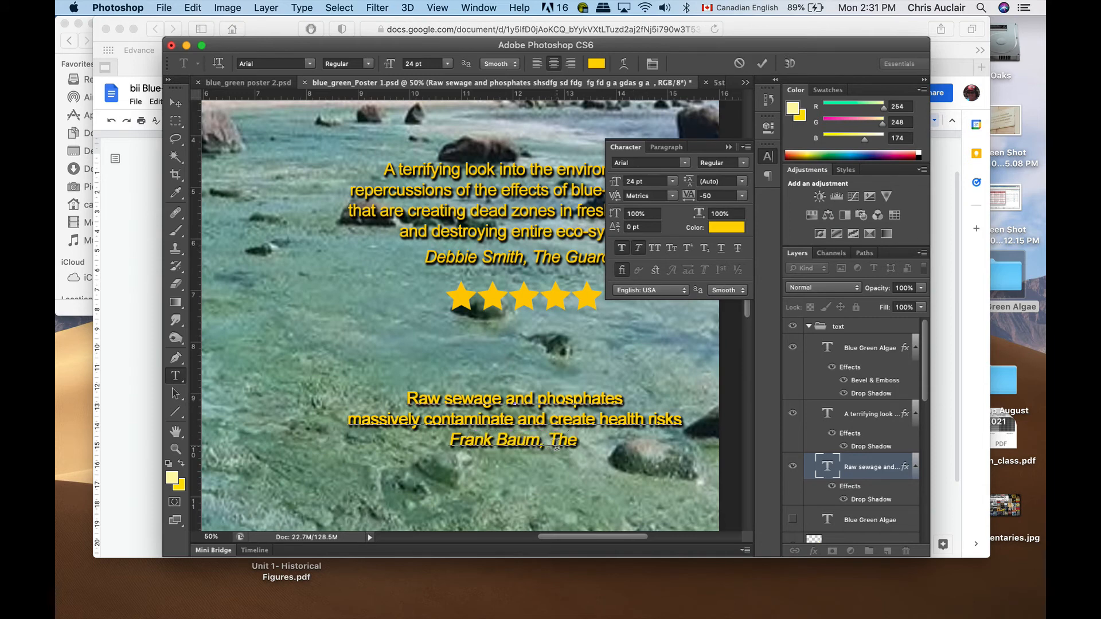
type(" Montreal Ga")
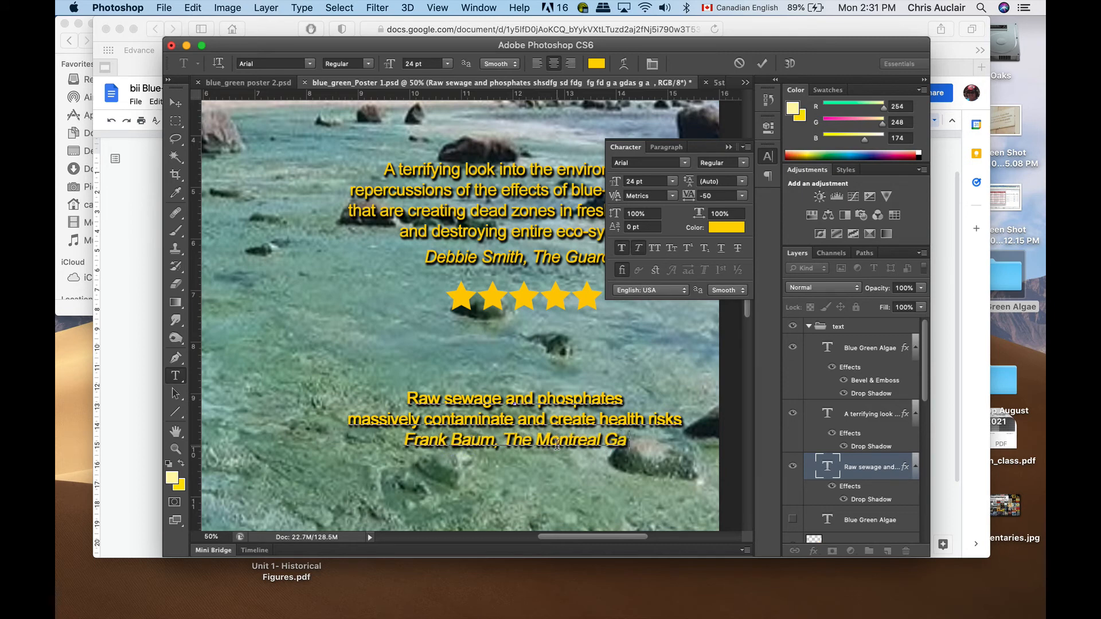
type("zette")
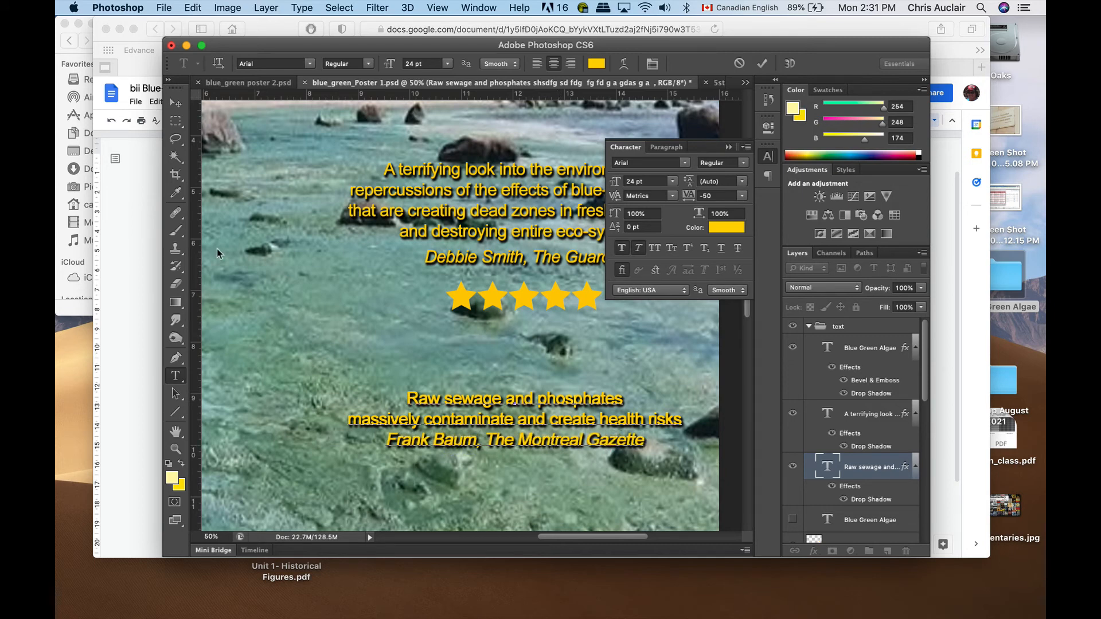
left_click(173, 102)
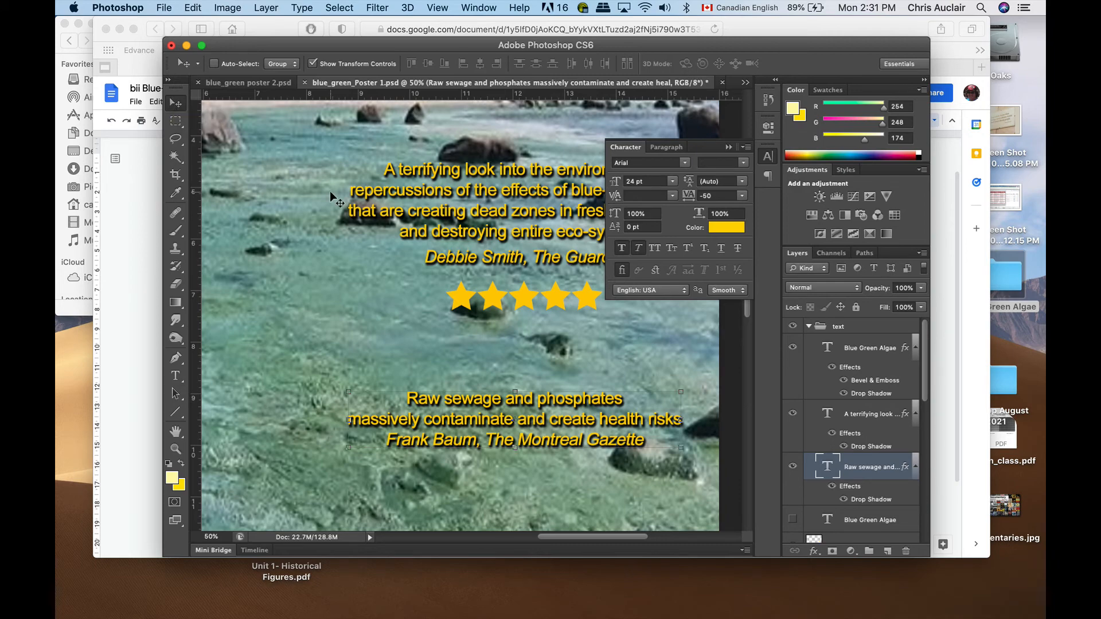
key("super+o")
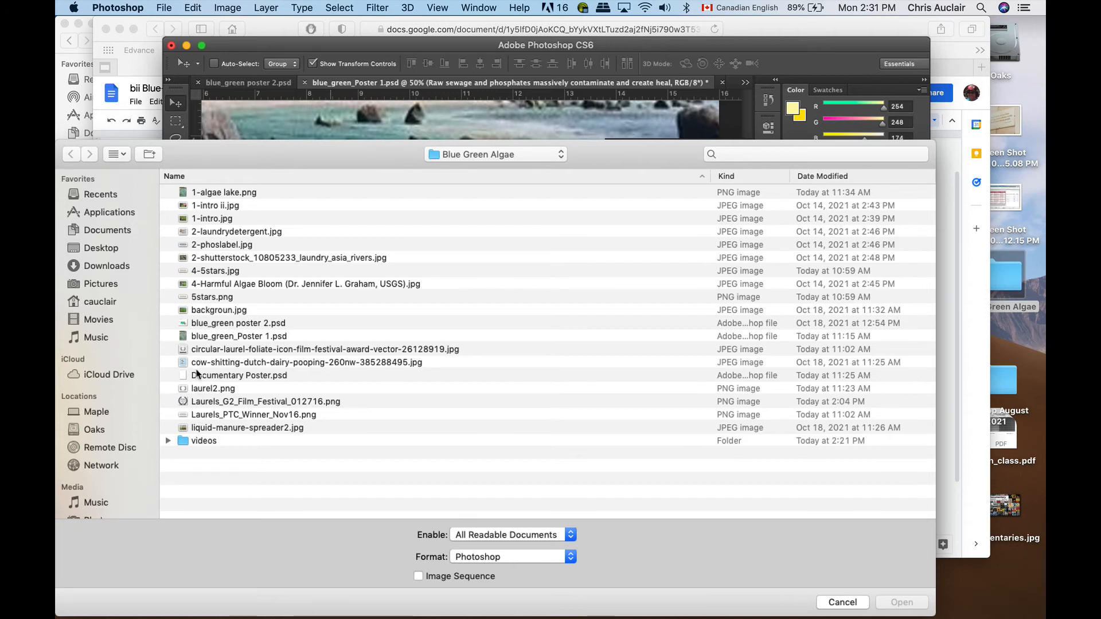
Open 4-5stars.jpg from the Blue Green Algae folder
left_click(208, 297)
left_click(208, 272)
key("Return")
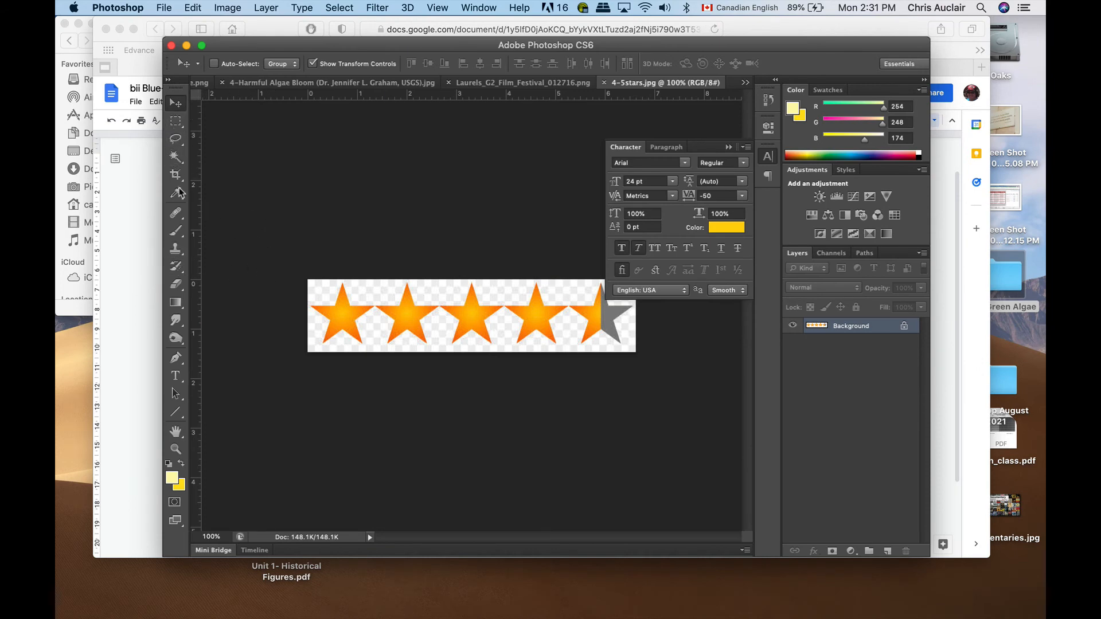
Select the first star with the Magic Wand at tolerance 45
left_click(177, 158)
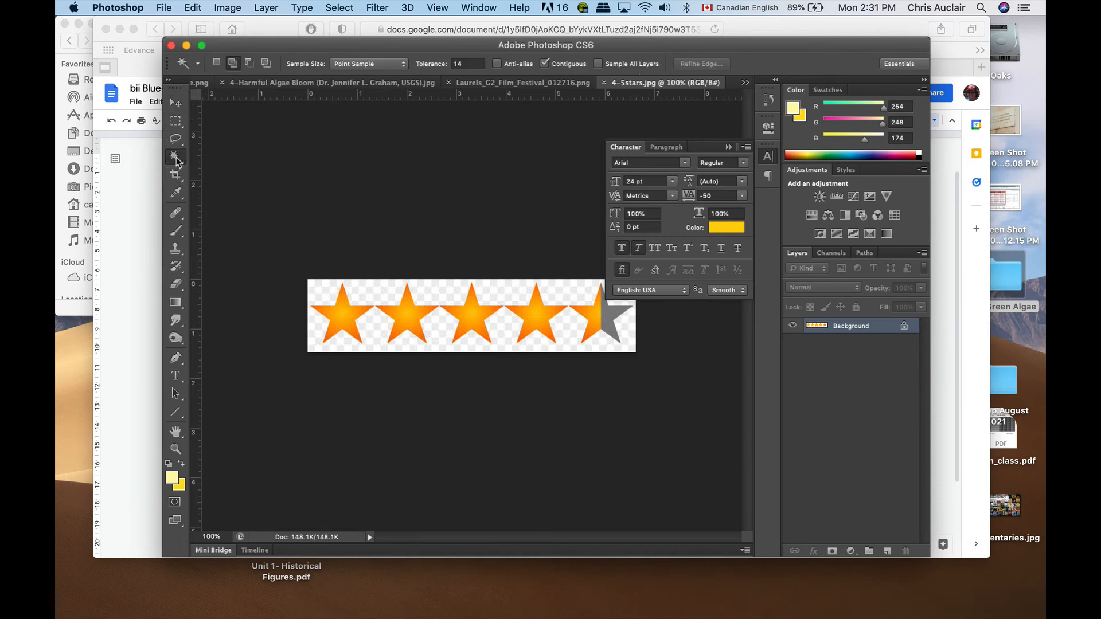
left_click(341, 315)
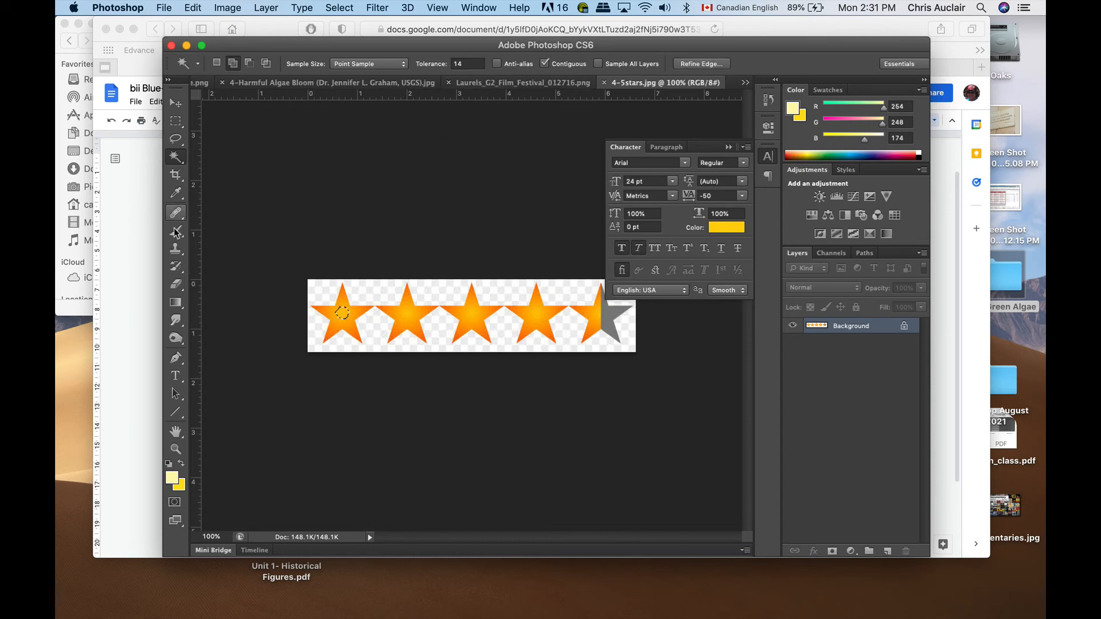
left_click(465, 63)
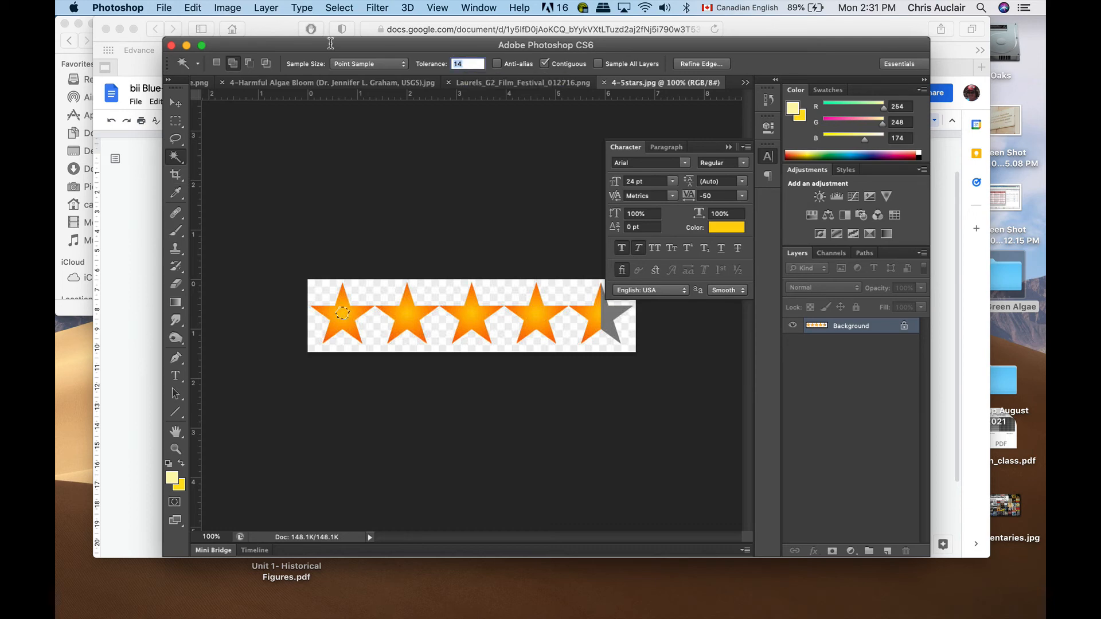
type("45")
left_click(344, 314)
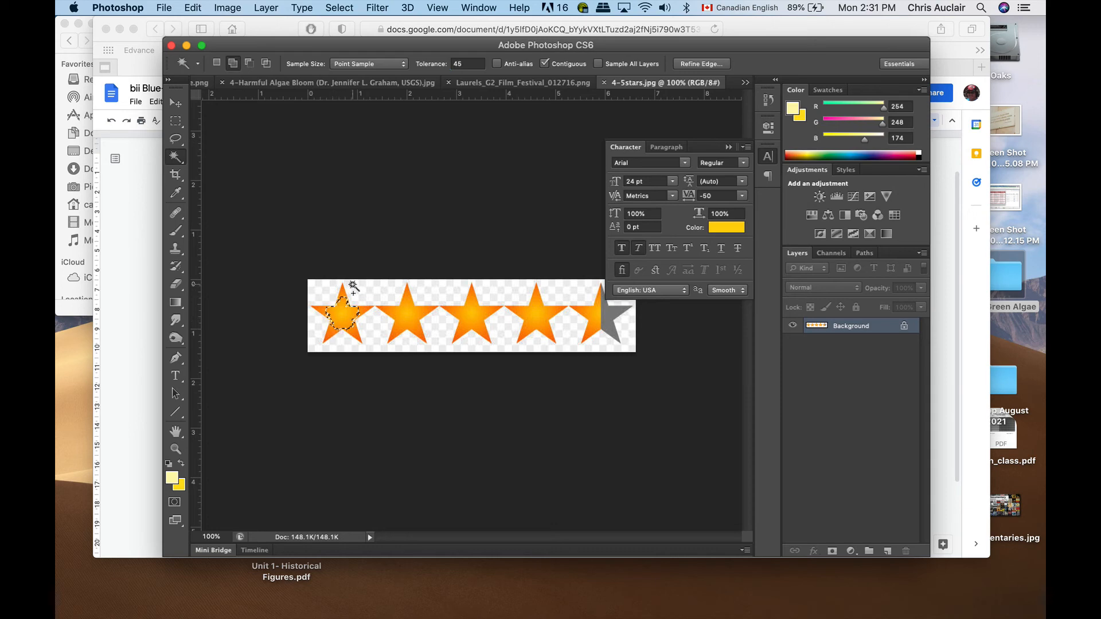
Select the transparent background and invert the selection to isolate the stars
key("super+plus")
key("super+plus")
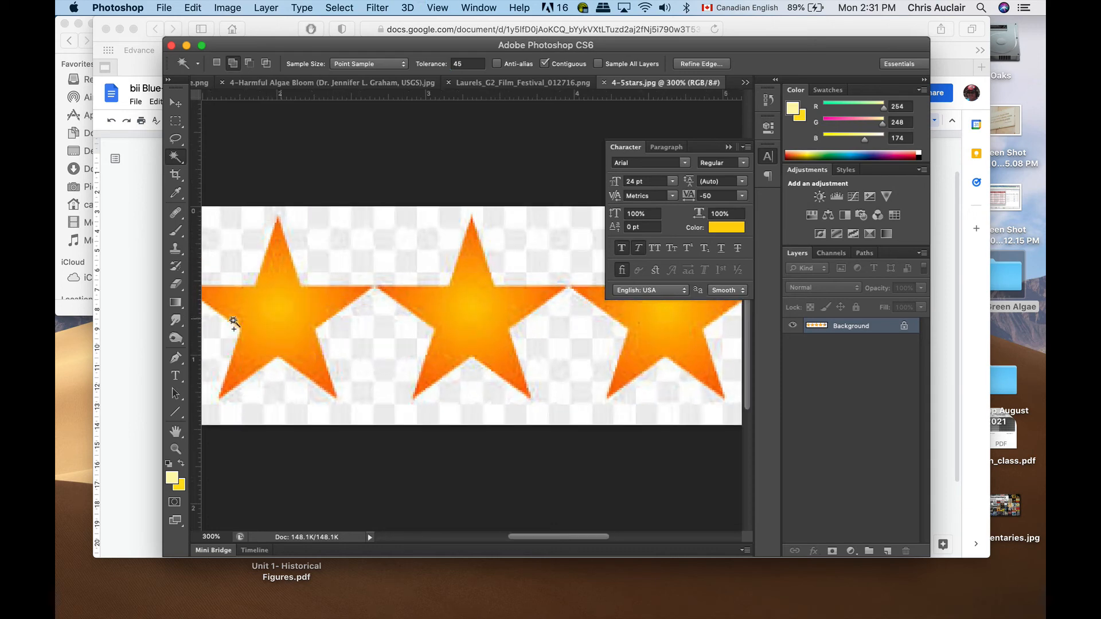
scroll(234, 324, "left", 5)
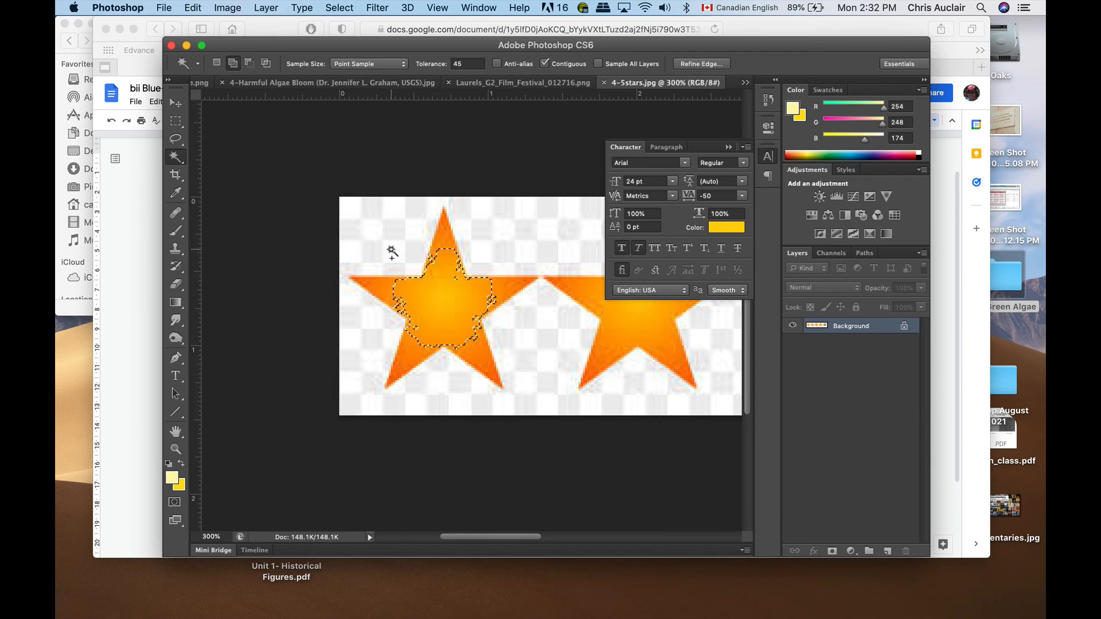
left_click(392, 252)
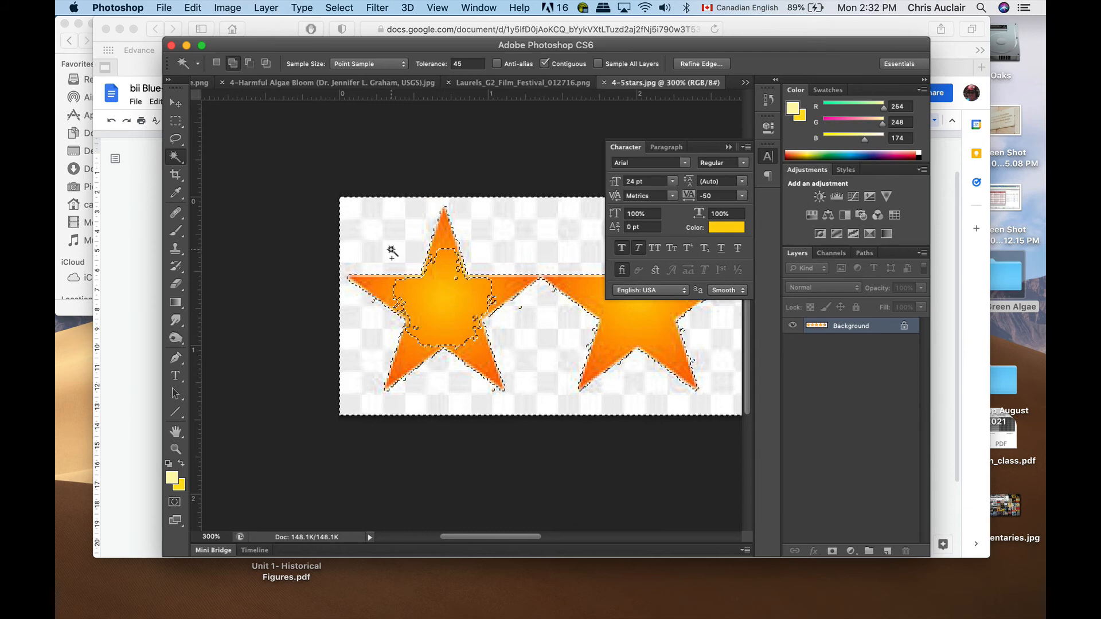
key("super+d")
left_click(405, 248)
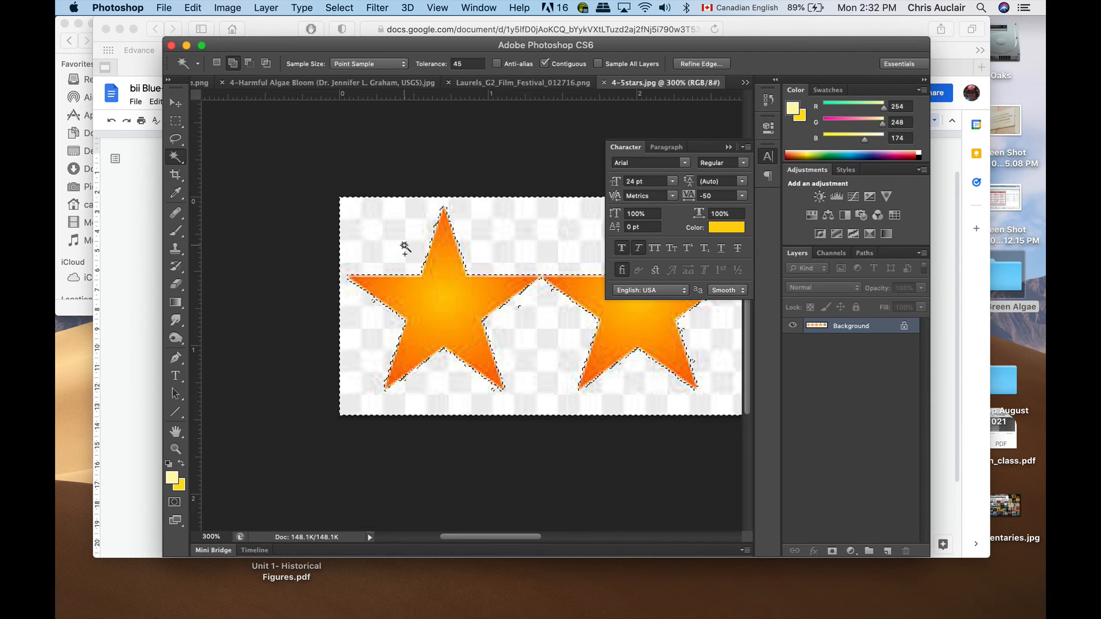
scroll(404, 248, "right", 8)
scroll(405, 246, "right", 4)
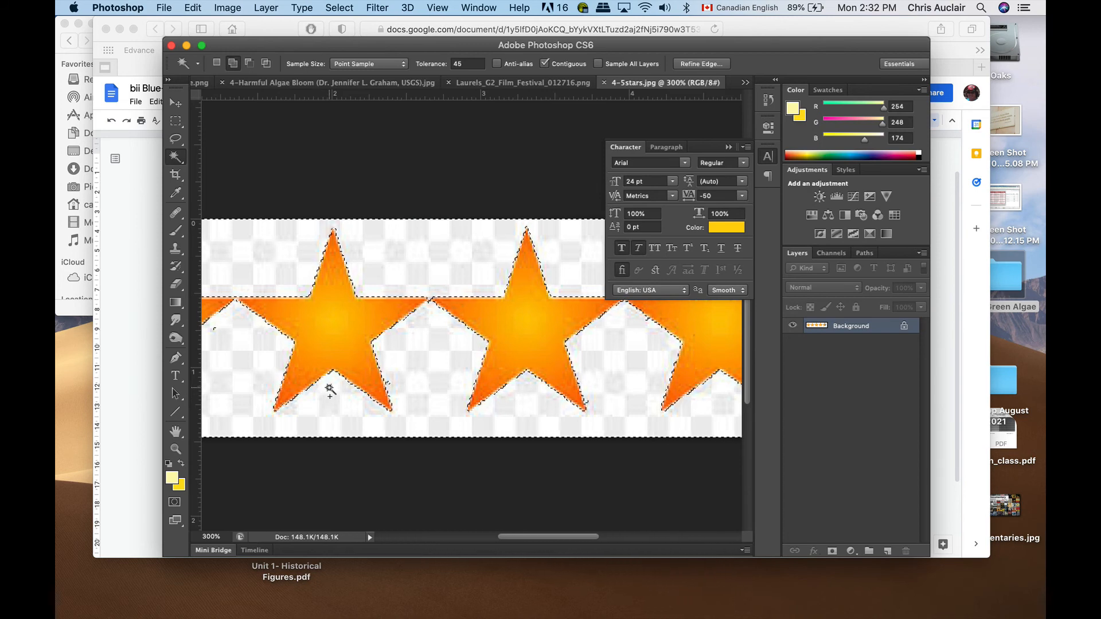
left_click(341, 6)
left_click(339, 63)
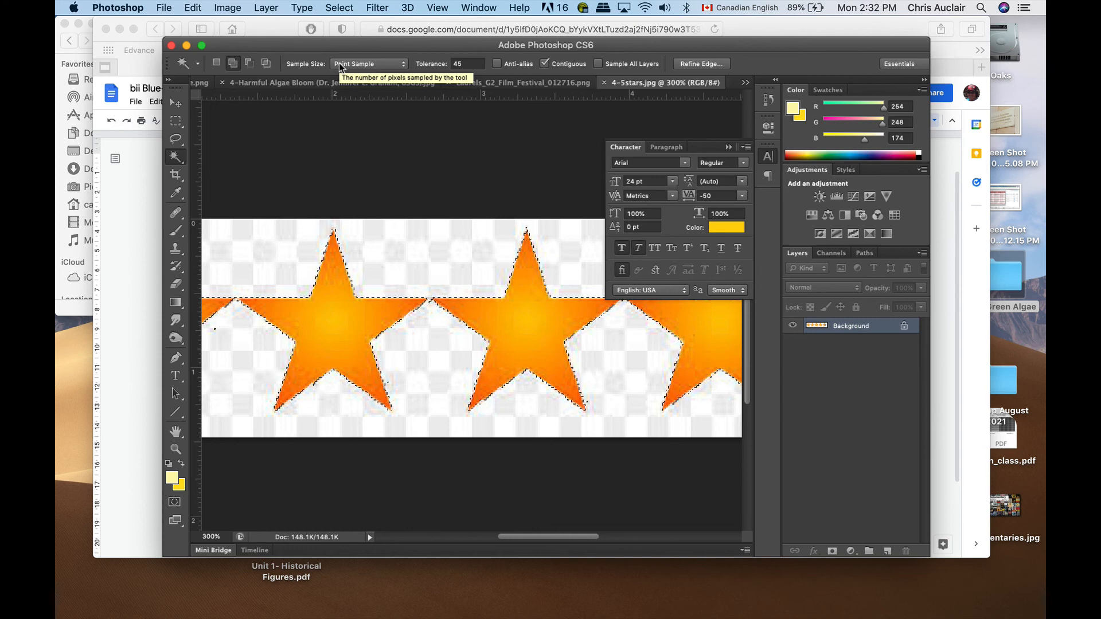
left_click(479, 7)
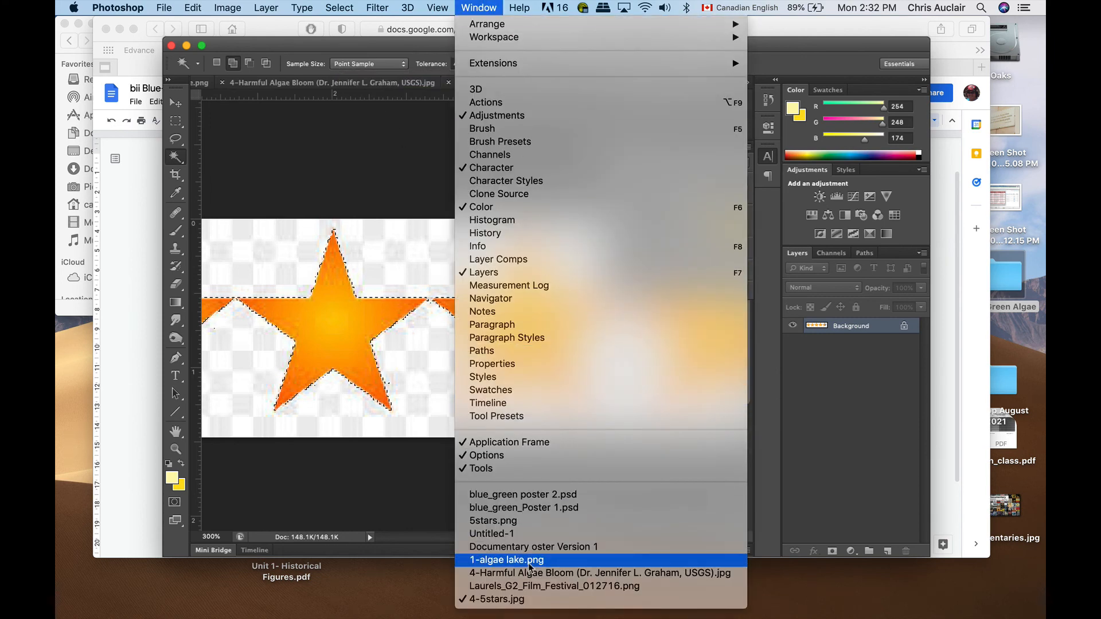
Paste the stars into blue_green_Poster 1.psd, then delete the pasted layer
left_click(528, 507)
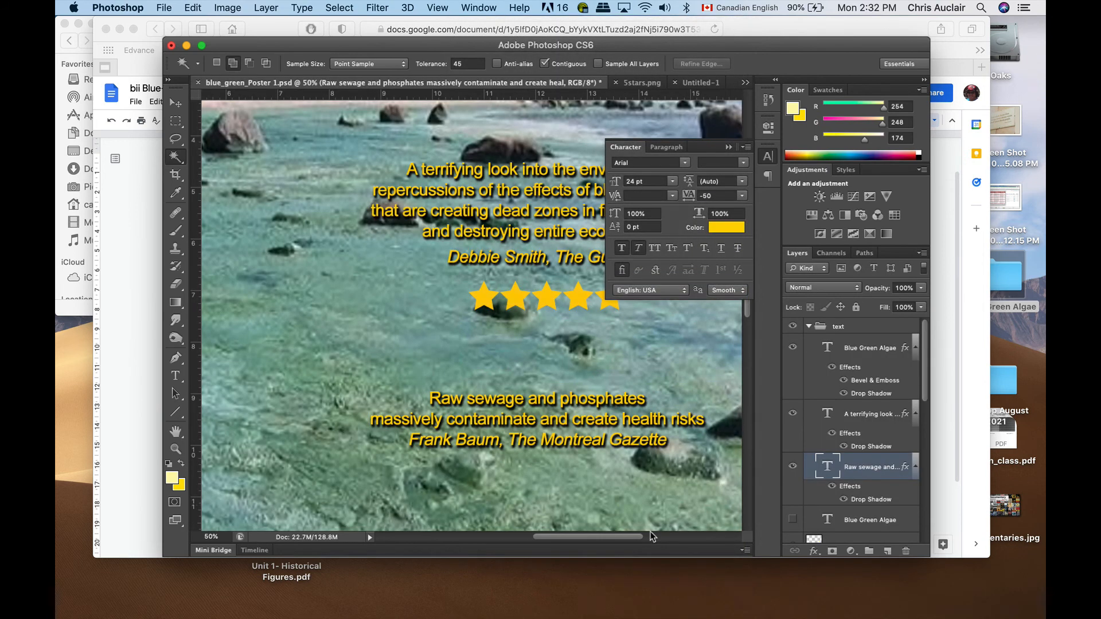
key("super+v")
key("v")
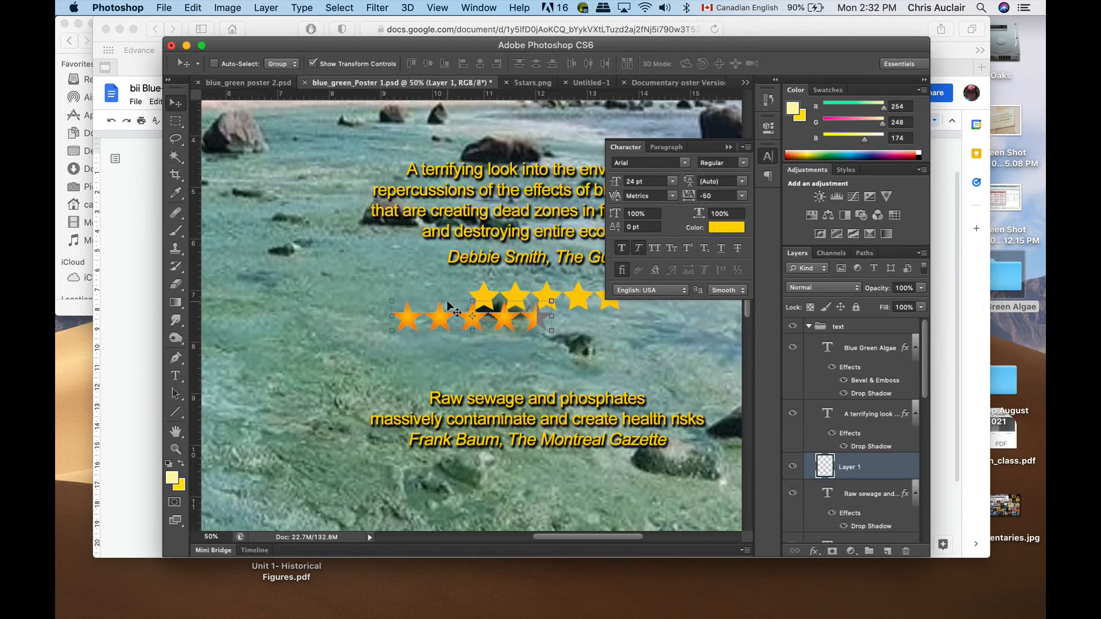
left_click_drag(505, 318, 580, 338)
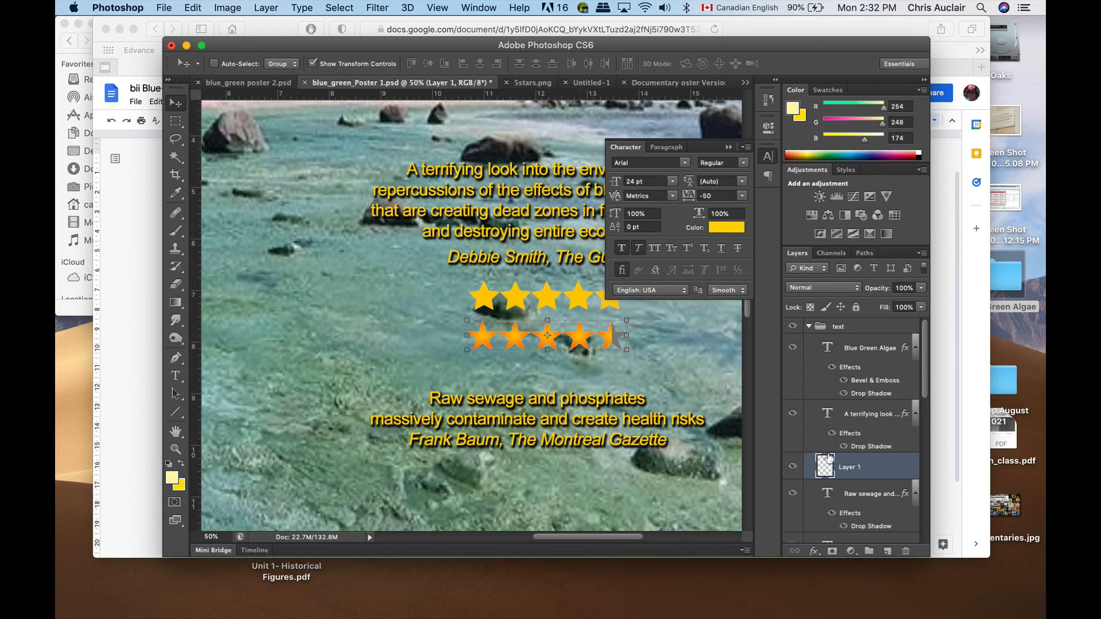
key("BackSpace")
Duplicate the 5 stars layer as a new layer named '4.5'
scroll(831, 417, "down", 5)
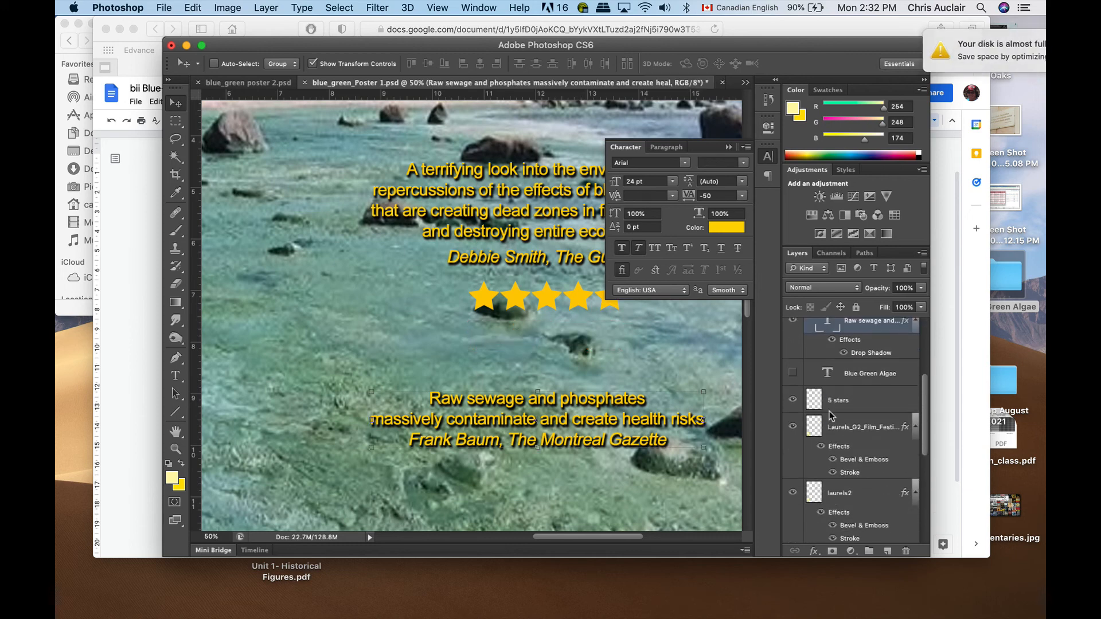
left_click(841, 403)
left_click(1003, 39)
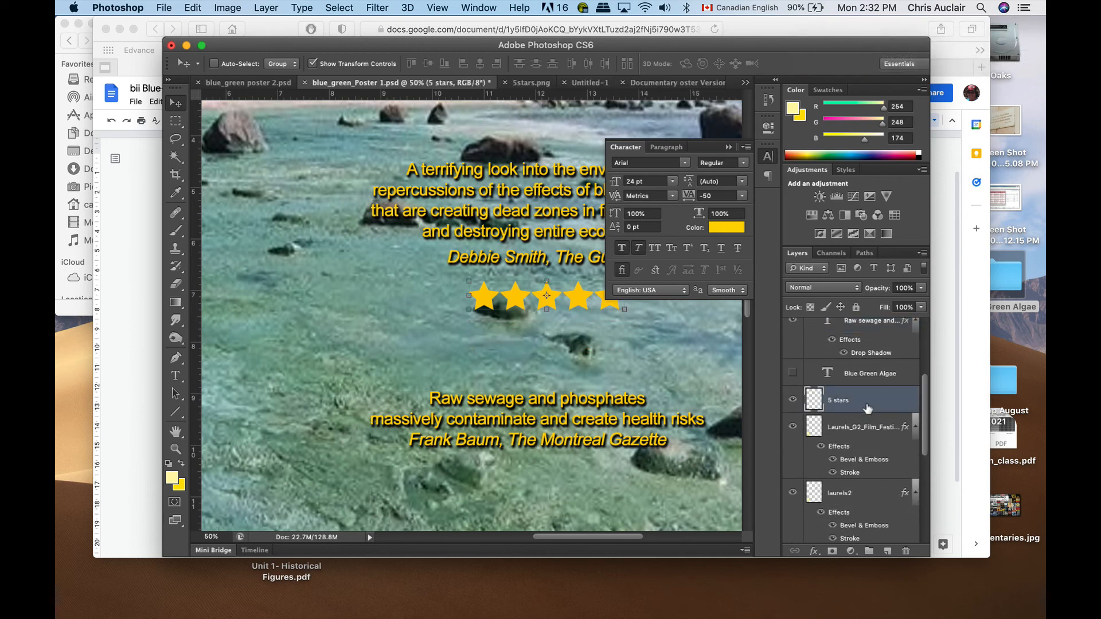
scroll(871, 414, "down", 1)
right_click(862, 396)
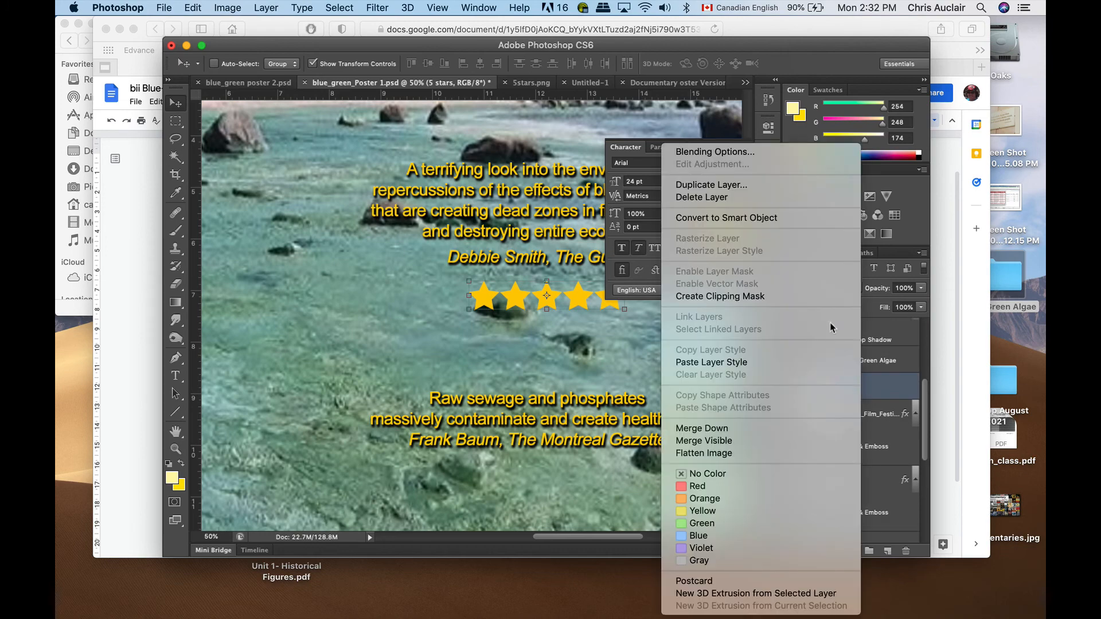
left_click(733, 185)
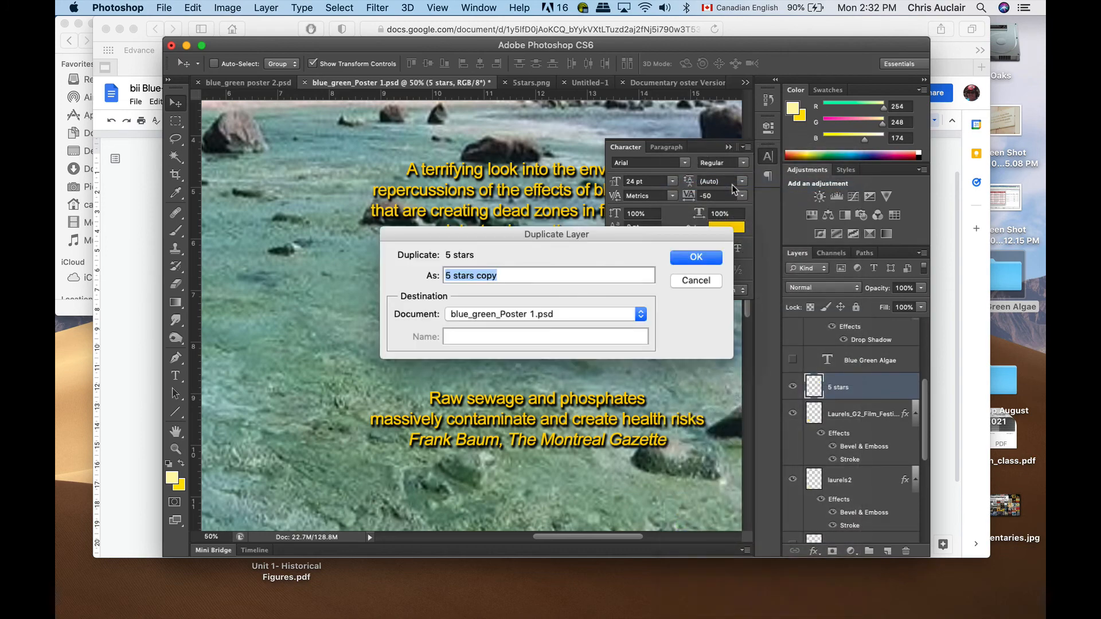
type("4.5")
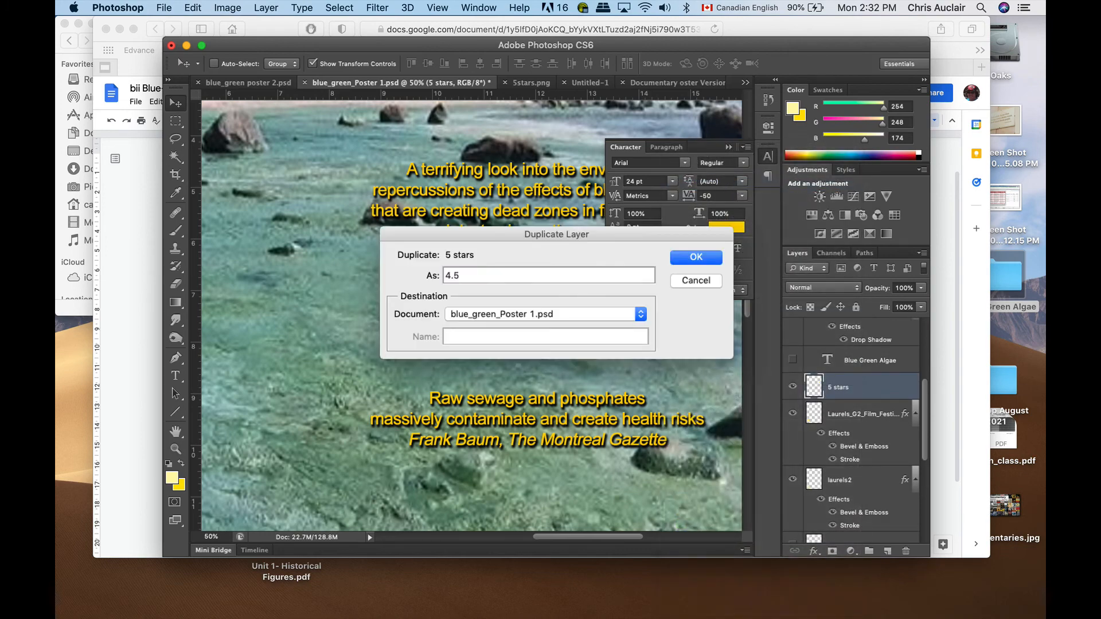
key("Return")
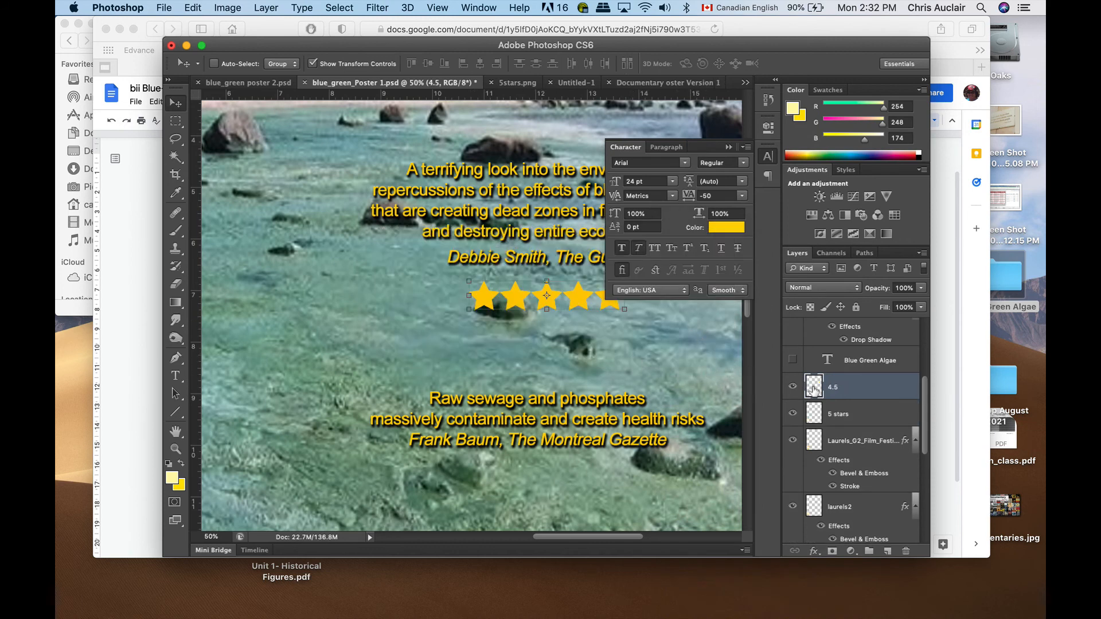
Move the '4.5' star row below The Montreal Gazette attribution
left_click_drag(577, 303, 577, 494)
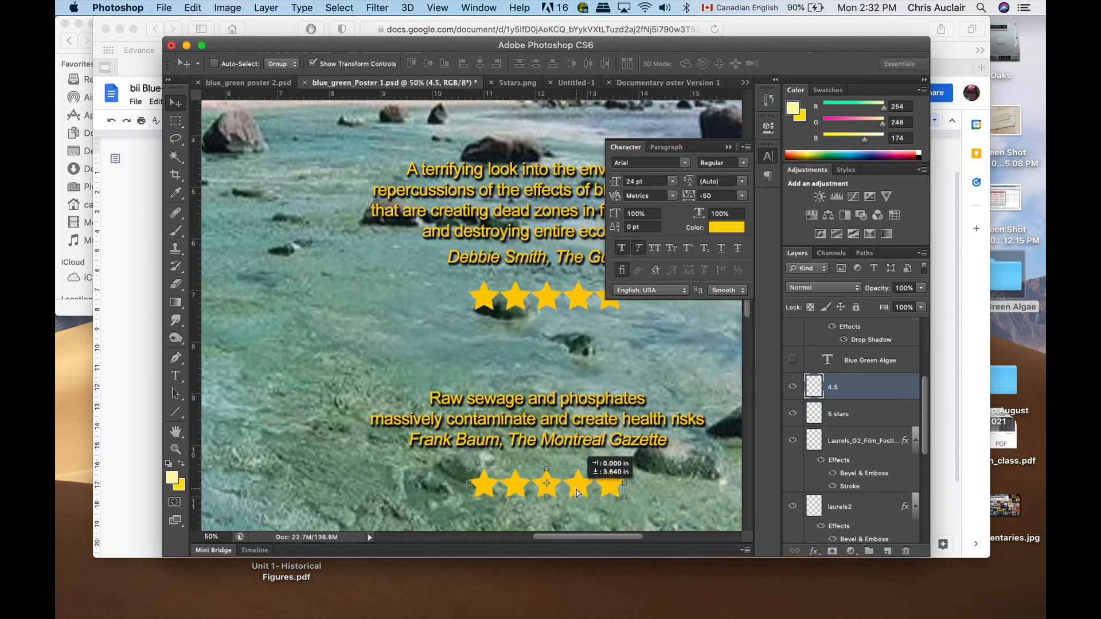
scroll(315, 284, "down", 1)
scroll(315, 284, "right", 1)
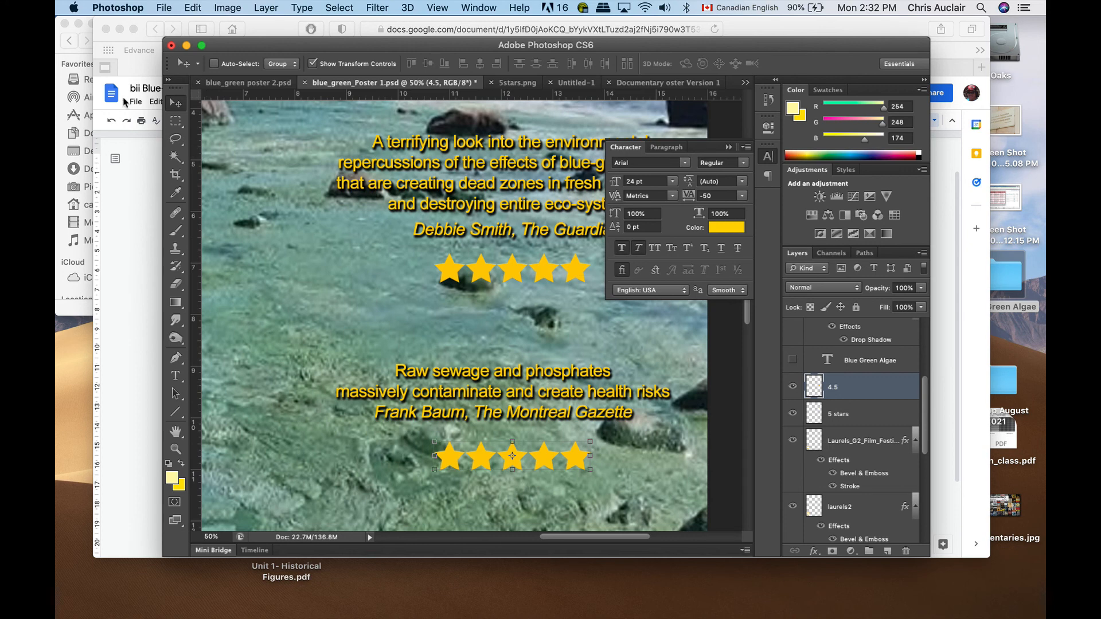
left_click(175, 121)
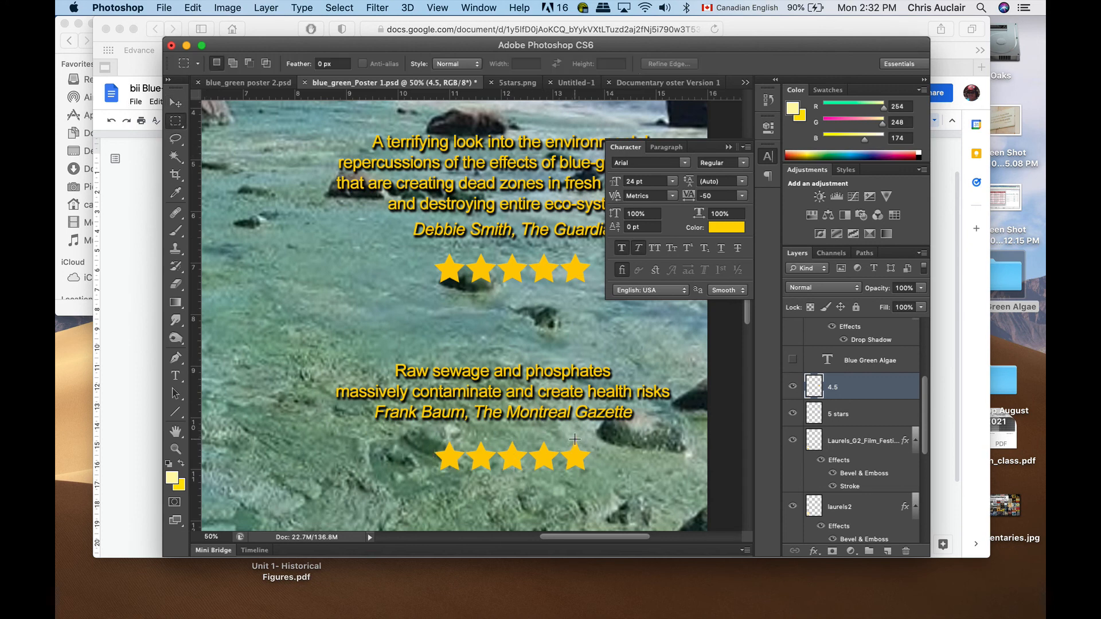
Marquee the fifth star's right half, lighten it strongly with Levels midtones, then deselect
left_click_drag(575, 439, 601, 480)
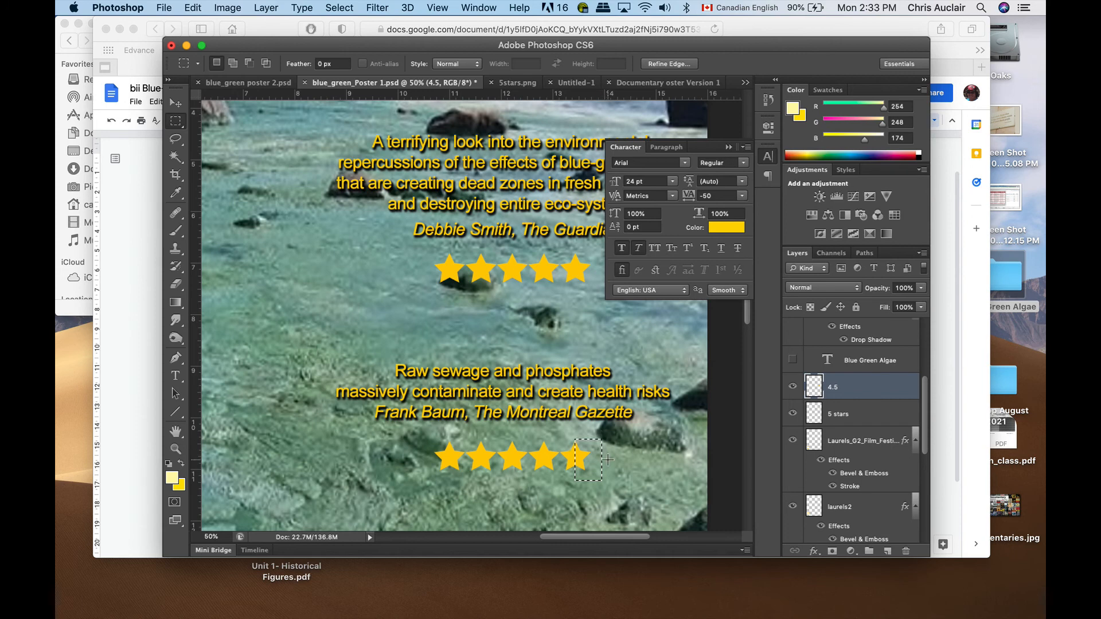
key("Delete")
key("super+z")
left_click(232, 9)
mouse_move(233, 52)
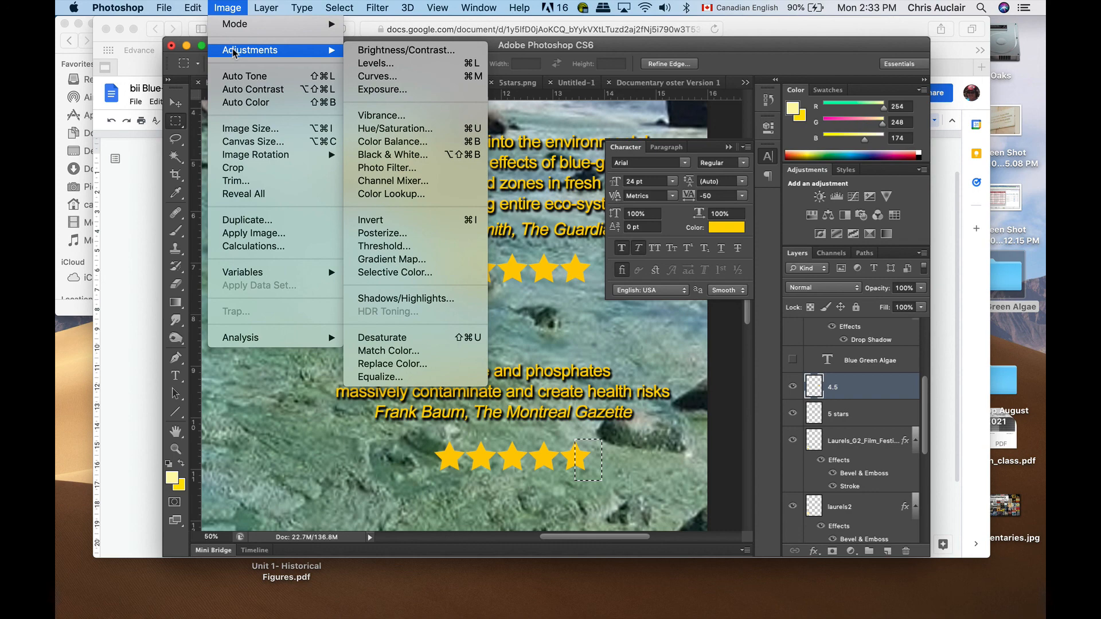
left_click(367, 63)
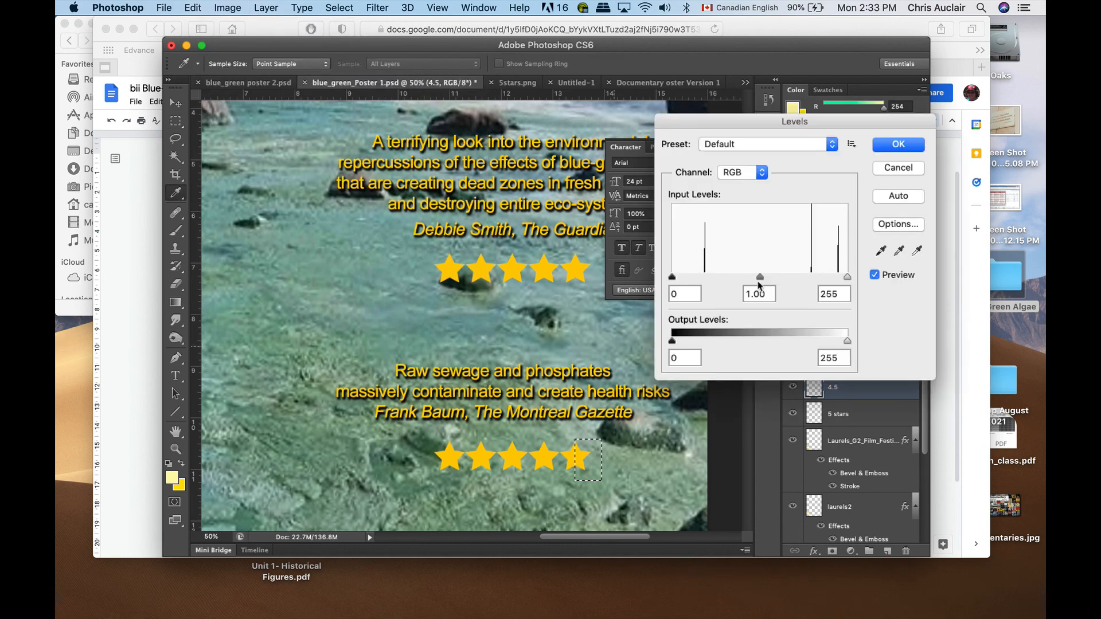
left_click_drag(759, 277, 737, 278)
left_click_drag(729, 276, 686, 276)
left_click(890, 172)
key("super+d")
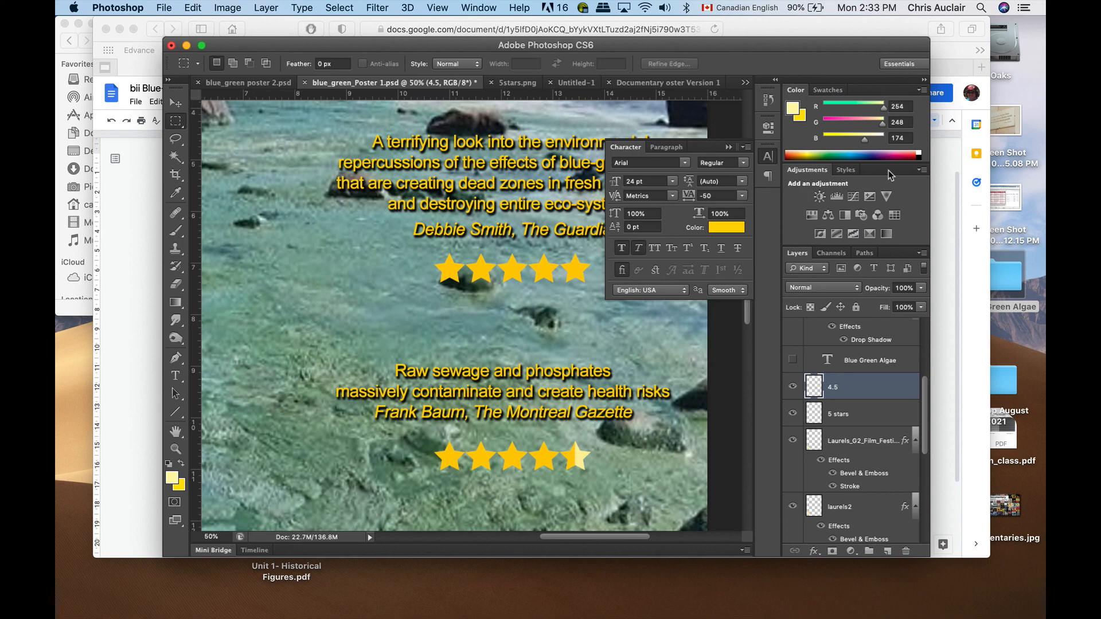
Zoom out until the whole poster, with its title, quotes, star ratings and laurels, fits the window
key("super+minus")
key("super+minus")
key("super+minus")
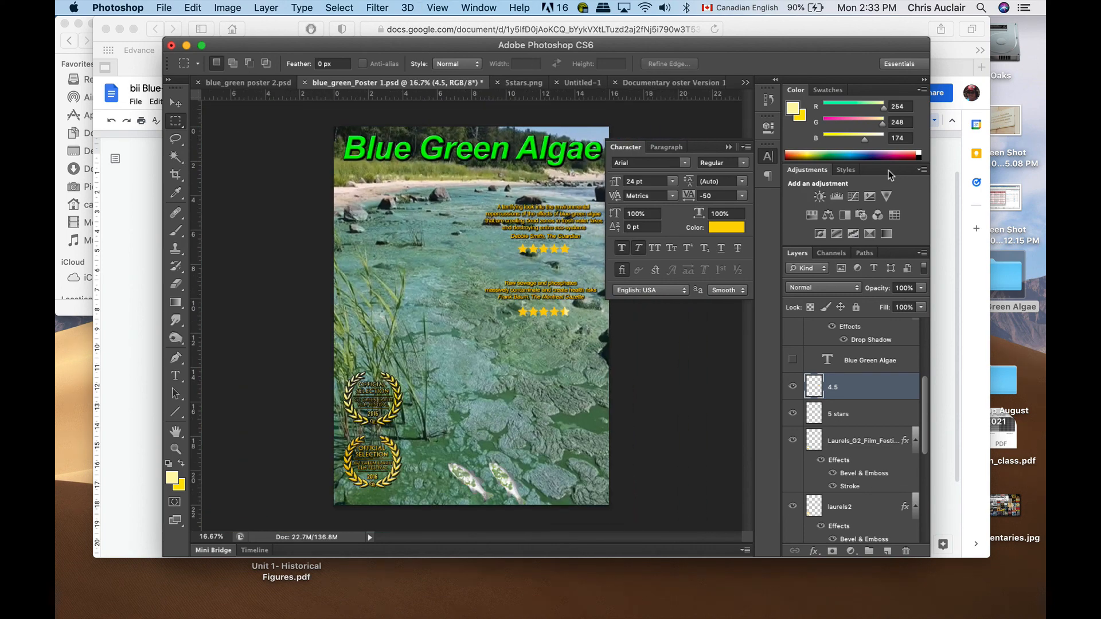